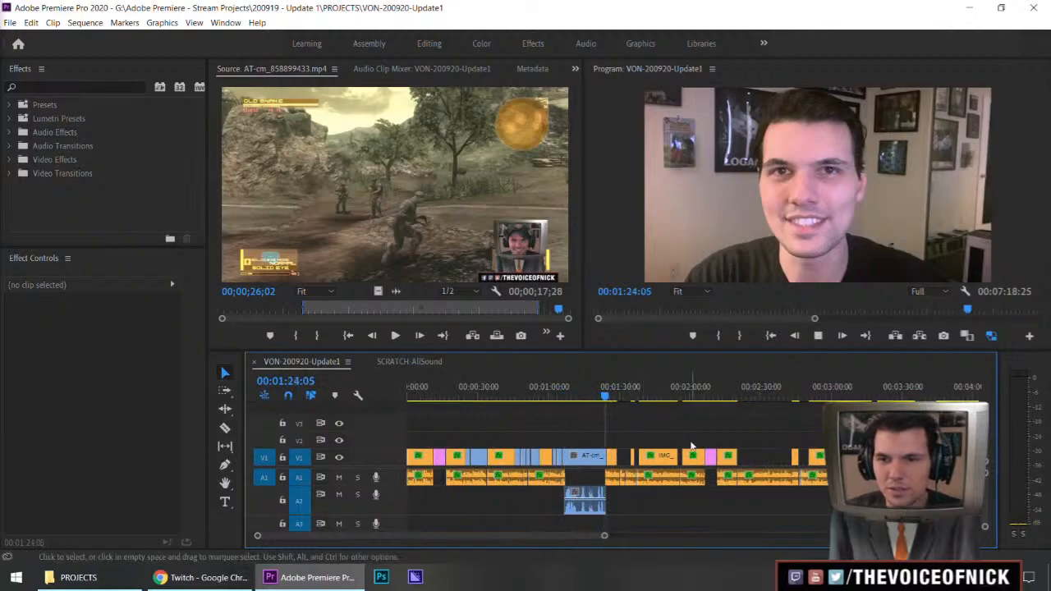
Play back the sequence from about 00:01:24 to 00:01:36 to review where footage is missing over the voice audio
{"action": "mouse_move", "coordinate": [701, 418]}
{"action": "left_mouse_down"}
{"action": "mouse_move", "coordinate": [664, 427]}
{"action": "mouse_move", "coordinate": [692, 424]}
{"action": "left_mouse_up"}
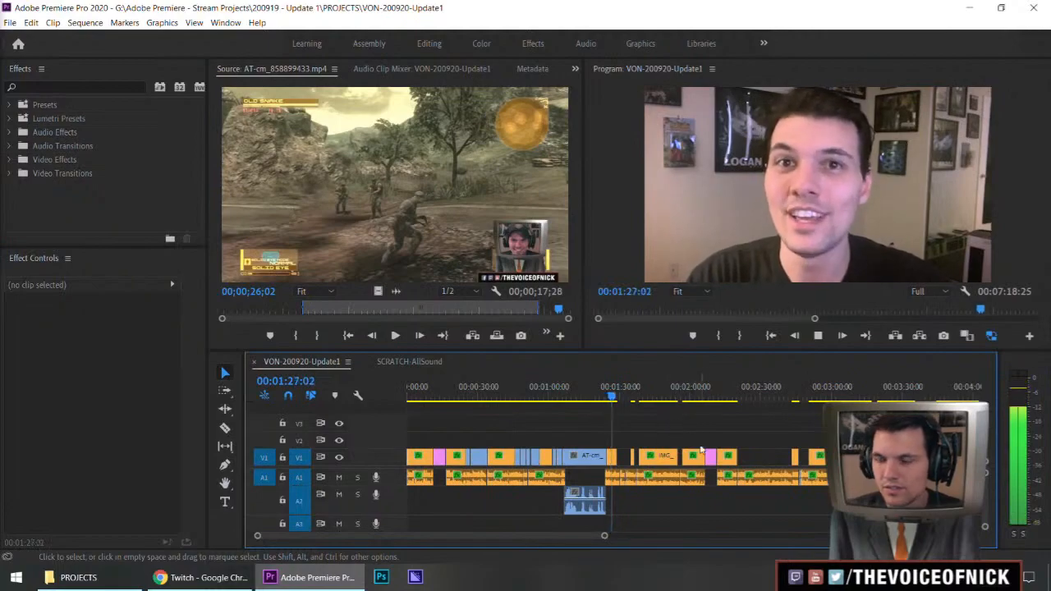
{"action": "key", "text": "minus"}
{"action": "key", "text": "equal"}
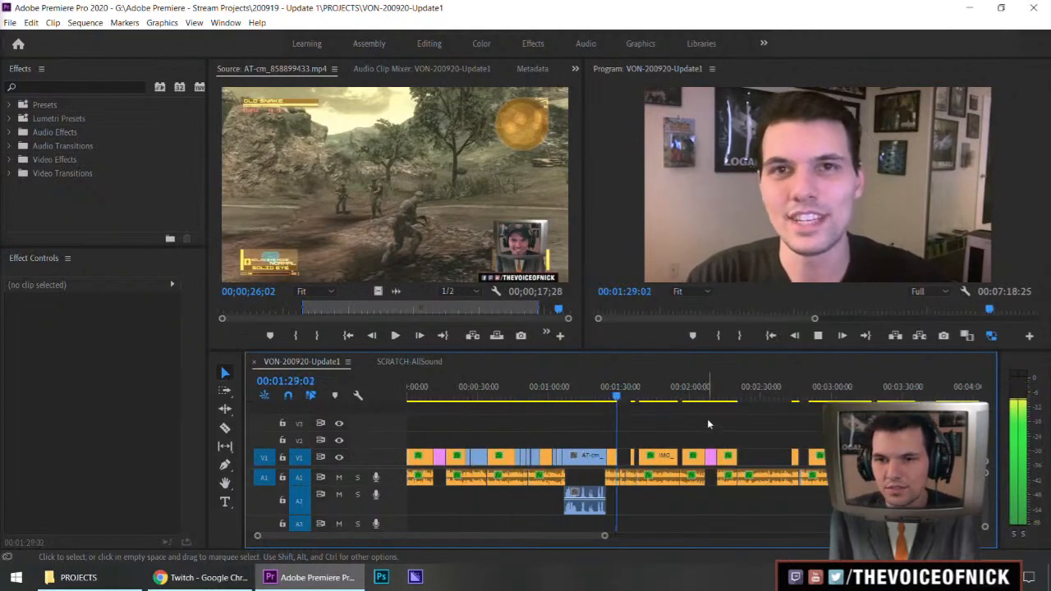
{"action": "key", "text": "equal"}
{"action": "key", "text": "equal"}
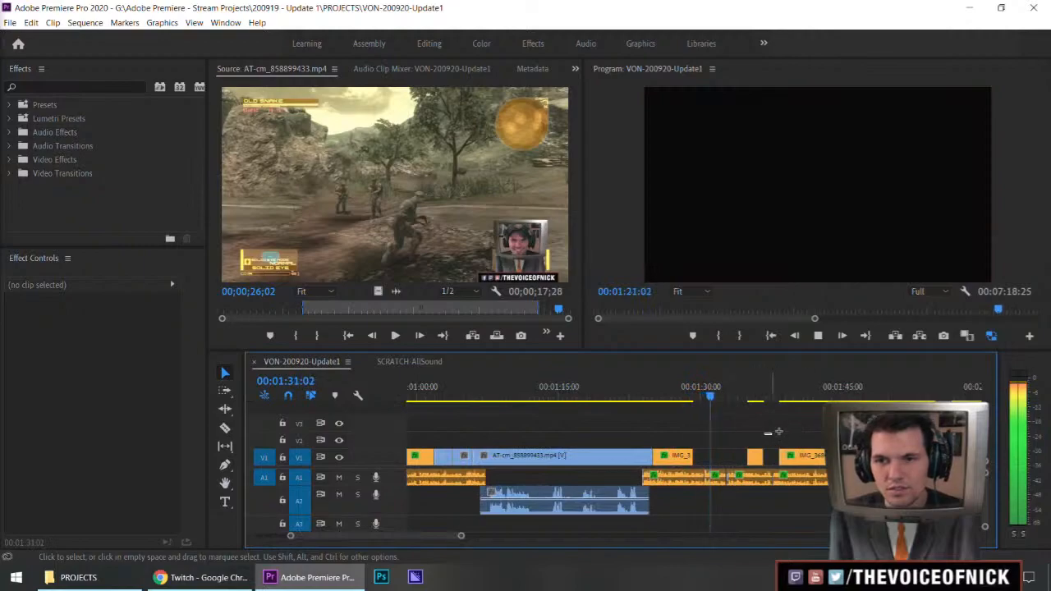
{"action": "left_click_drag", "start_coordinate": [746, 428], "coordinate": [797, 431]}
{"action": "key", "text": "space"}
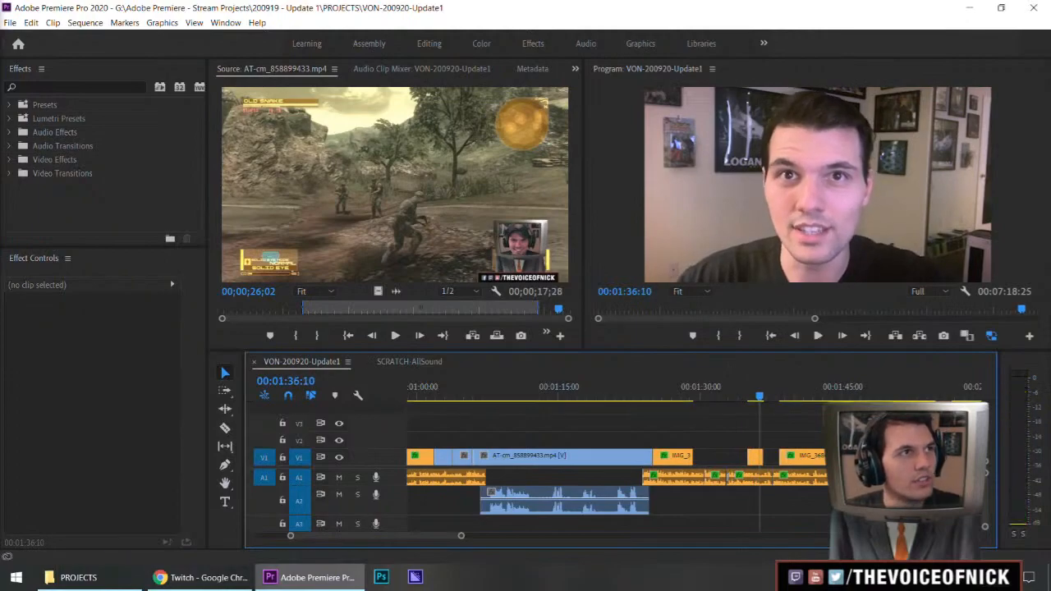
Switch to File Explorer and open the project's FOOTAGE > GAMEPLAY folder in a second window
{"action": "left_click", "coordinate": [78, 577]}
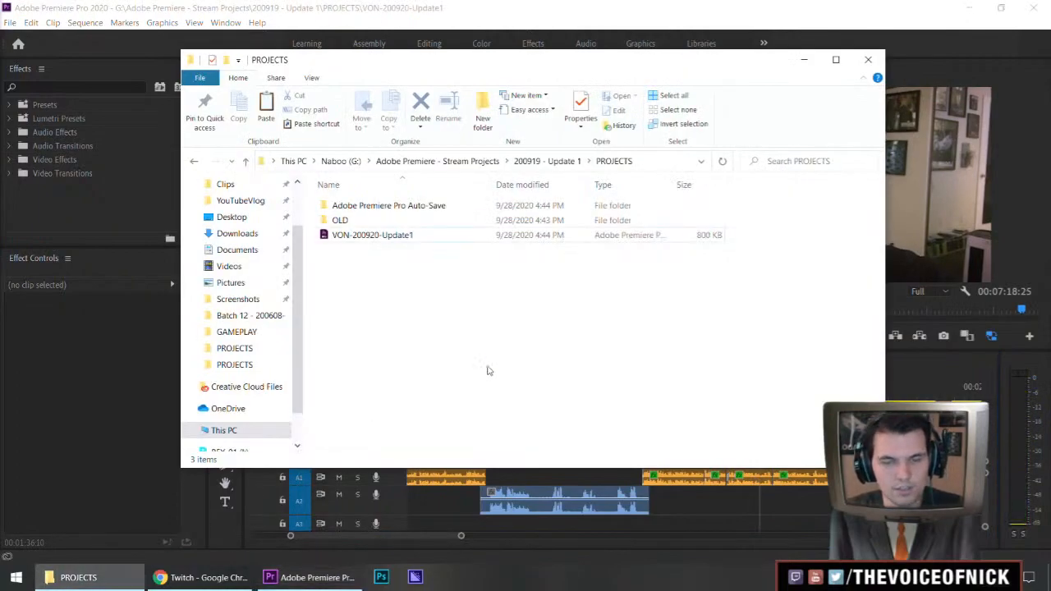
{"action": "key", "text": "ctrl+n"}
{"action": "left_click", "coordinate": [565, 178]}
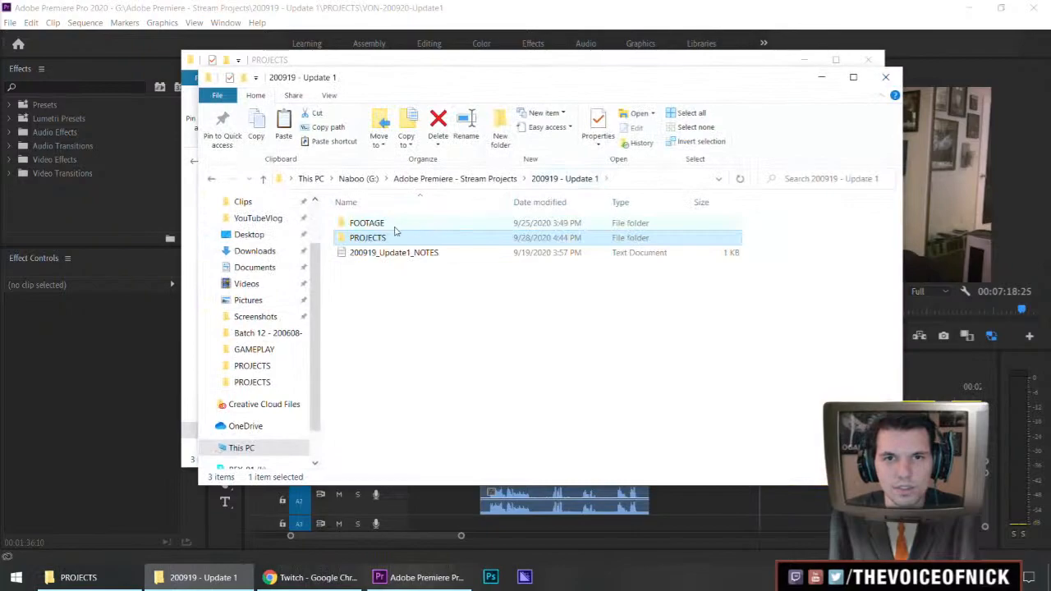
{"action": "double_click", "coordinate": [386, 224]}
{"action": "double_click", "coordinate": [370, 244]}
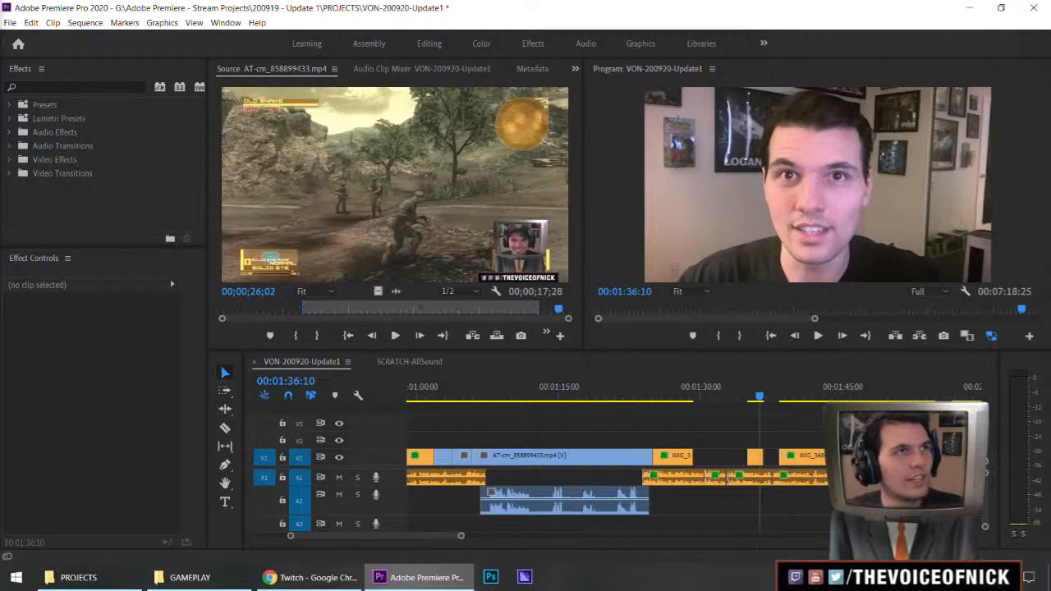
Save the Premiere project and check the properties of the DUOLINGO folder within the GAMEPLAY footage
{"action": "left_click_drag", "start_coordinate": [723, 430], "coordinate": [742, 426]}
{"action": "key", "text": "ctrl+s"}
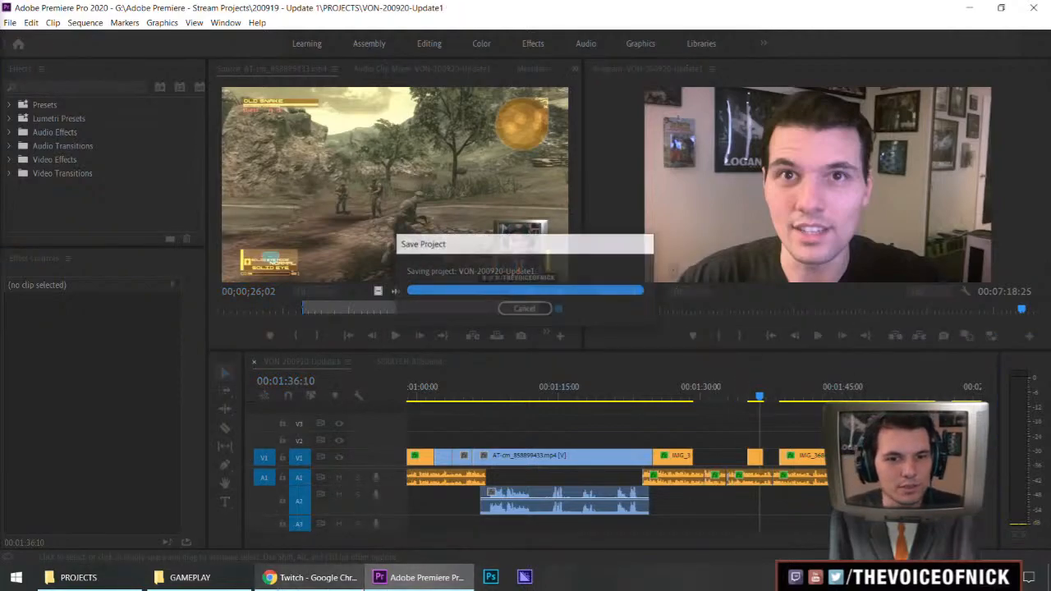
{"action": "left_click", "coordinate": [185, 578]}
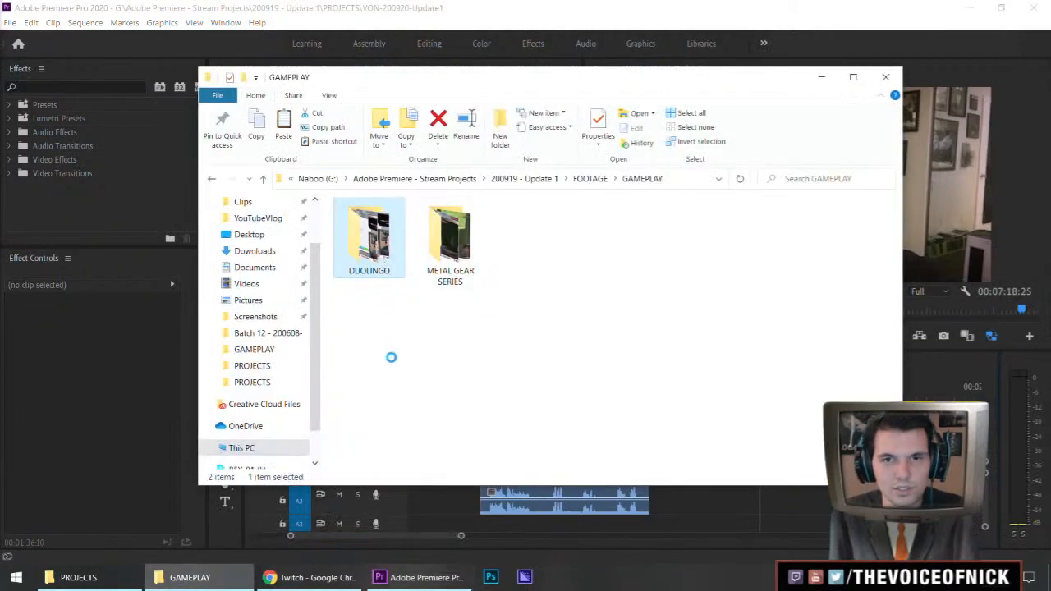
{"action": "left_click", "coordinate": [427, 553]}
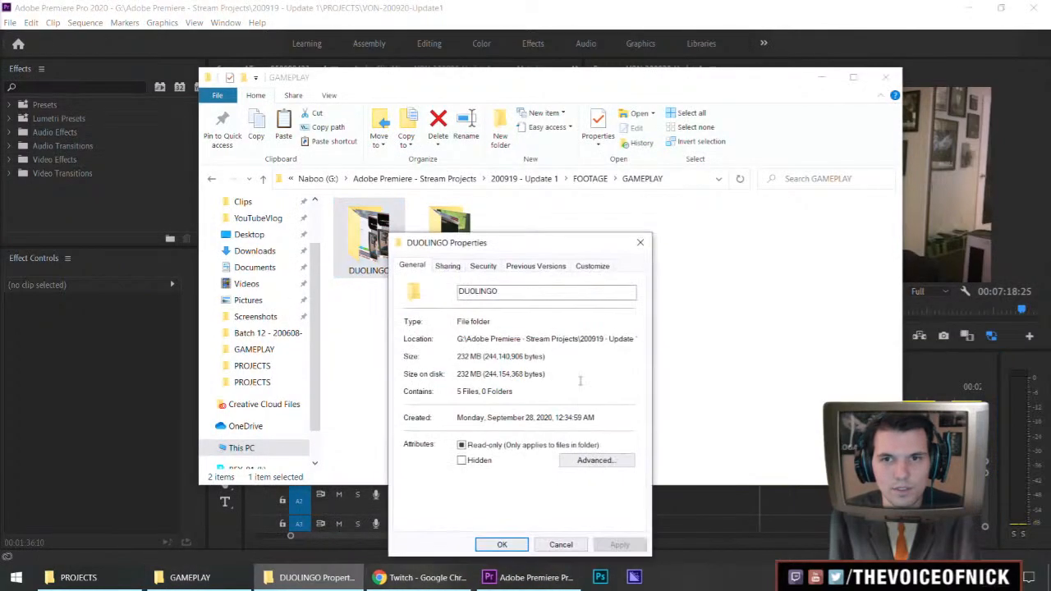
{"action": "left_click", "coordinate": [561, 545]}
{"action": "left_click_drag", "start_coordinate": [510, 321], "coordinate": [459, 352]}
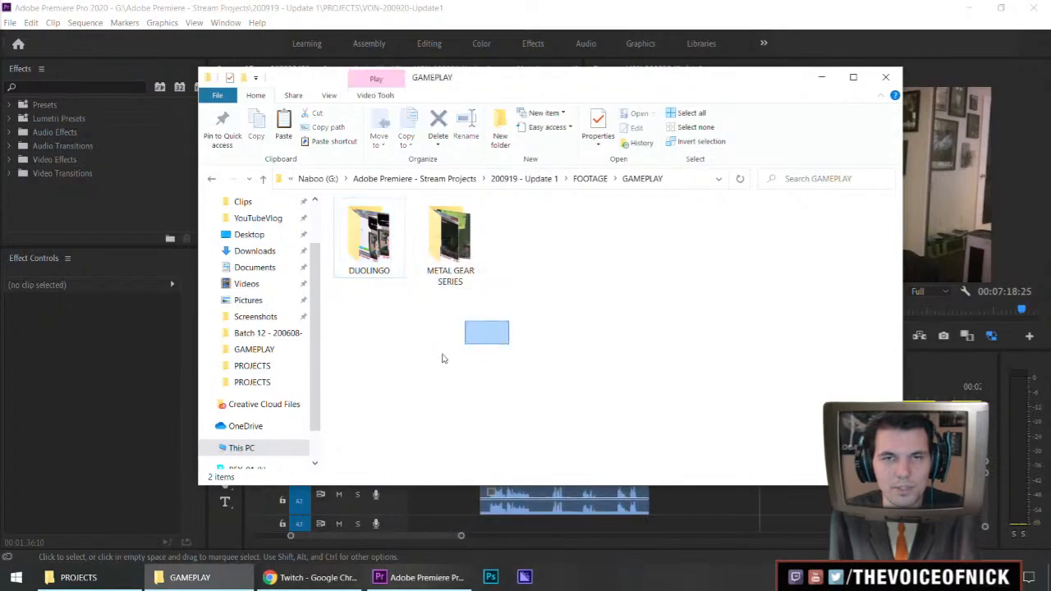
Load the "556 - How to Say NEW TEXTBOOK" clip in the Source monitor and preview its opening seconds
{"action": "left_click", "coordinate": [451, 23]}
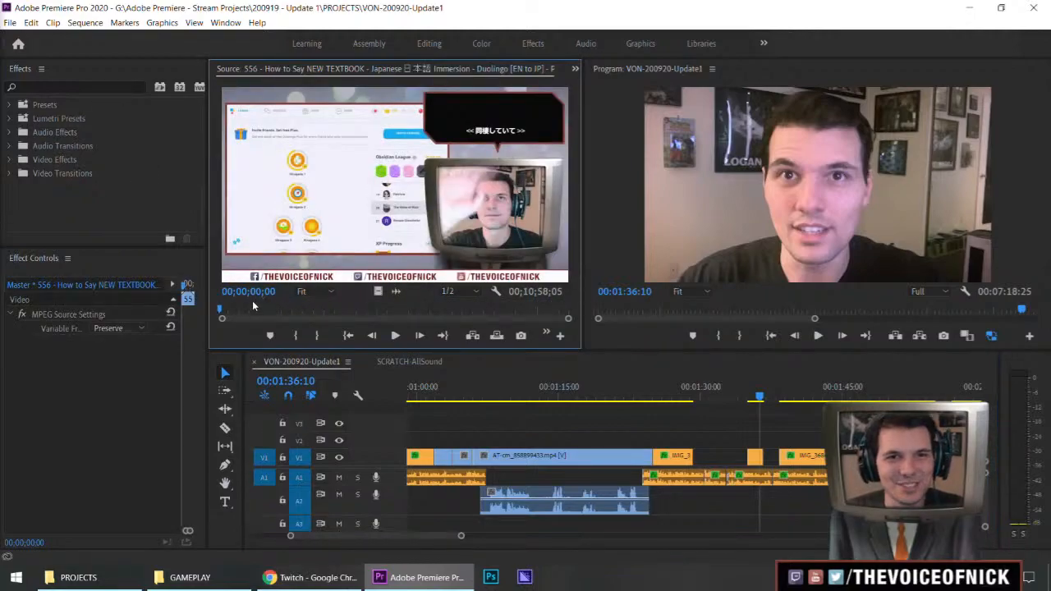
{"action": "mouse_move", "coordinate": [234, 312]}
{"action": "left_mouse_down"}
{"action": "mouse_move", "coordinate": [271, 312]}
{"action": "mouse_move", "coordinate": [381, 248]}
{"action": "mouse_move", "coordinate": [240, 306]}
{"action": "mouse_move", "coordinate": [341, 317]}
{"action": "mouse_move", "coordinate": [220, 319]}
{"action": "left_mouse_up"}
{"action": "key", "text": "space"}
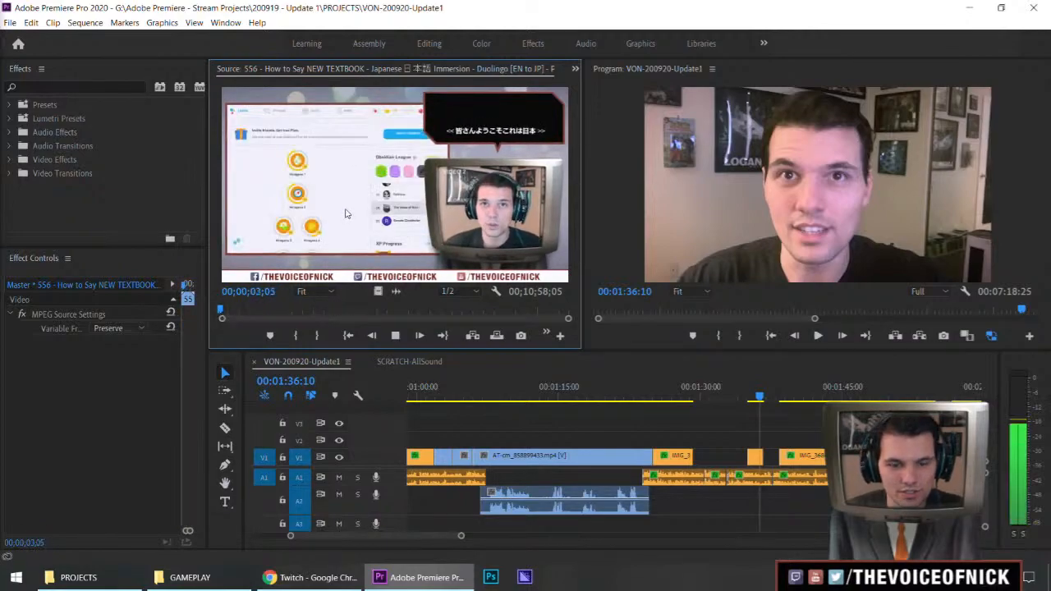
{"action": "key", "text": "space"}
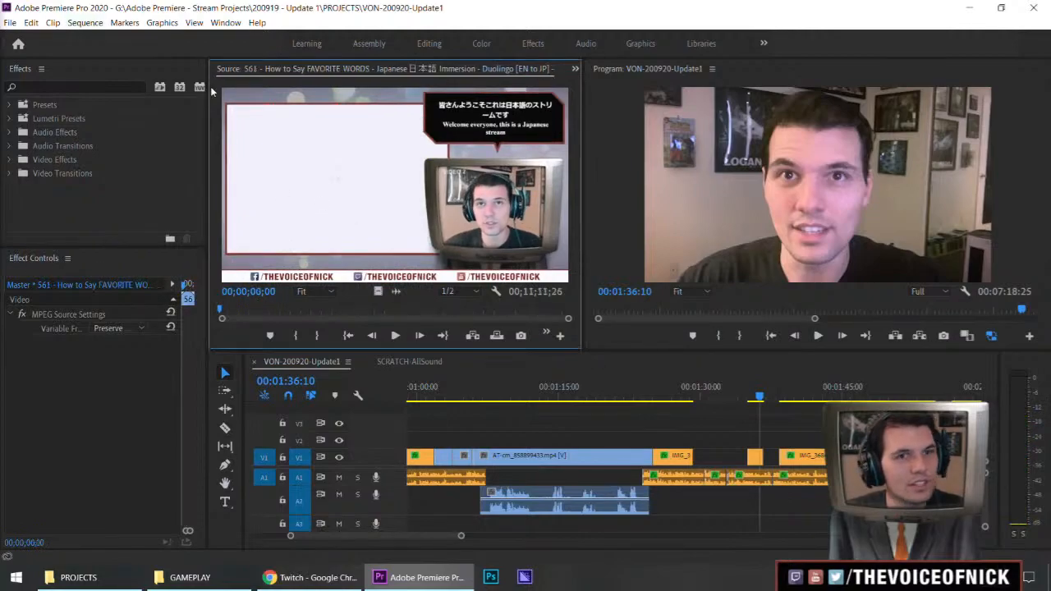
Mark a segment ending at 00;01;49;11 in the "561 - How to Say FAVORITE WORDS" clip and place only its video on V2 after the IMG_3684 clip
{"action": "left_click_drag", "start_coordinate": [221, 310], "coordinate": [273, 314]}
{"action": "key", "text": "space"}
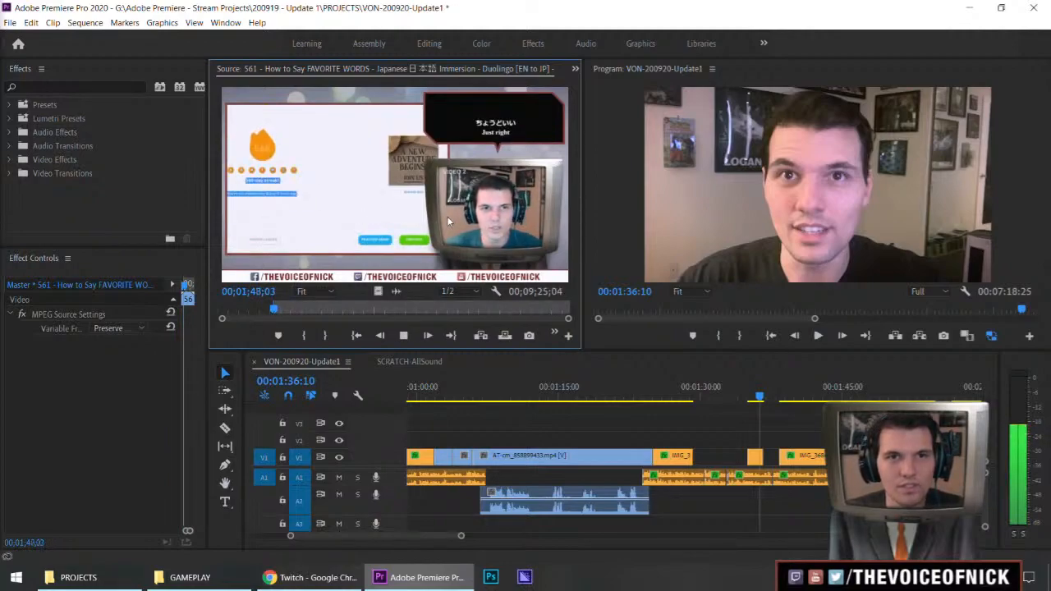
{"action": "key", "text": "o"}
{"action": "left_click_drag", "start_coordinate": [377, 290], "coordinate": [693, 440]}
Play back the FAVORITE WORDS clip on V2 and extend its end to cover more of the voice audio
{"action": "left_click_drag", "start_coordinate": [696, 390], "coordinate": [680, 391]}
{"action": "key", "text": "minus"}
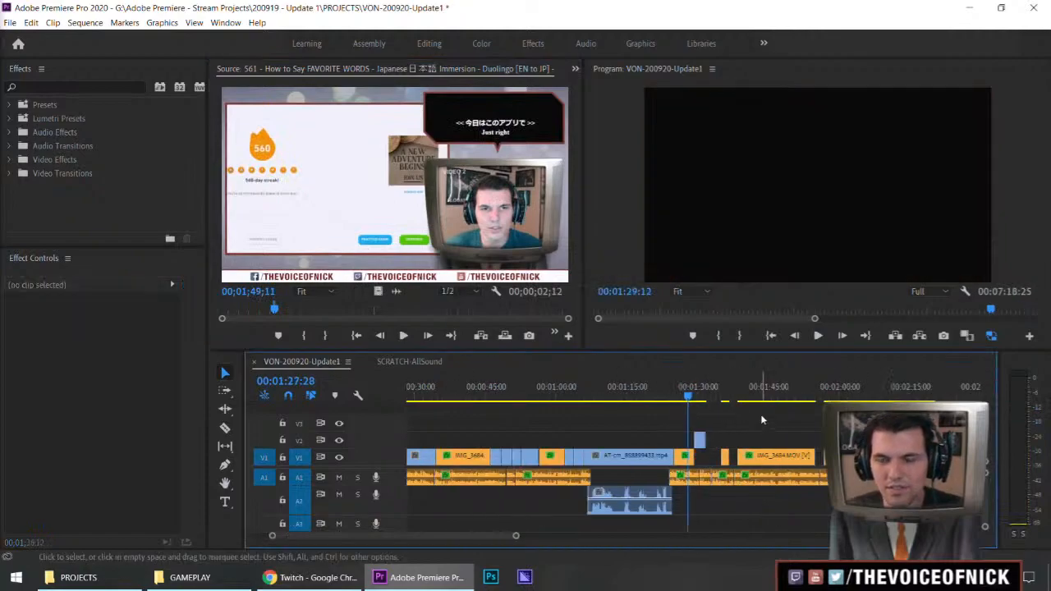
{"action": "key", "text": "equal"}
{"action": "key", "text": "equal"}
{"action": "key", "text": "equal"}
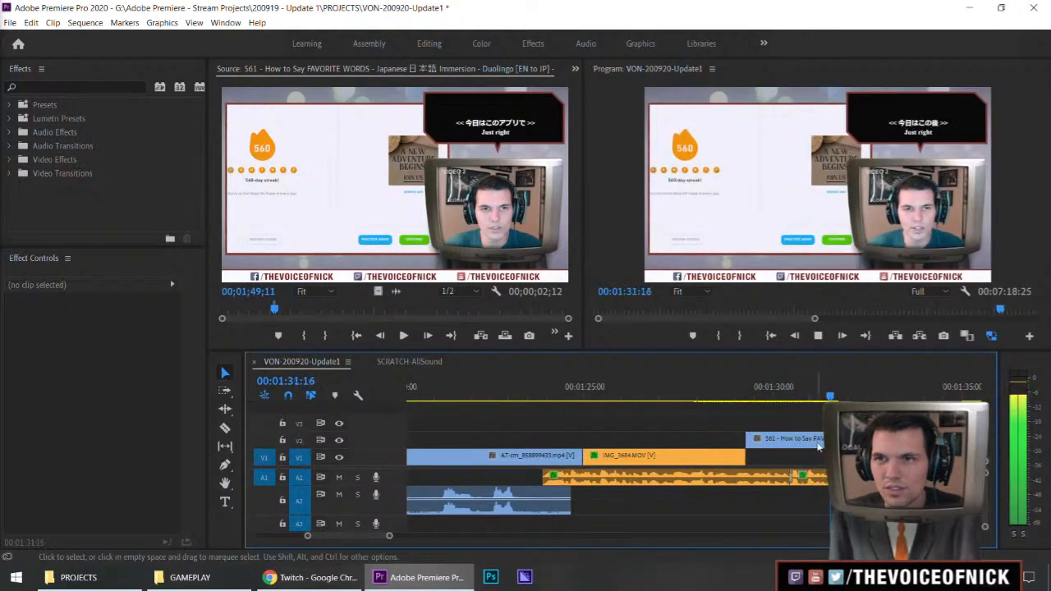
{"action": "key", "text": "space"}
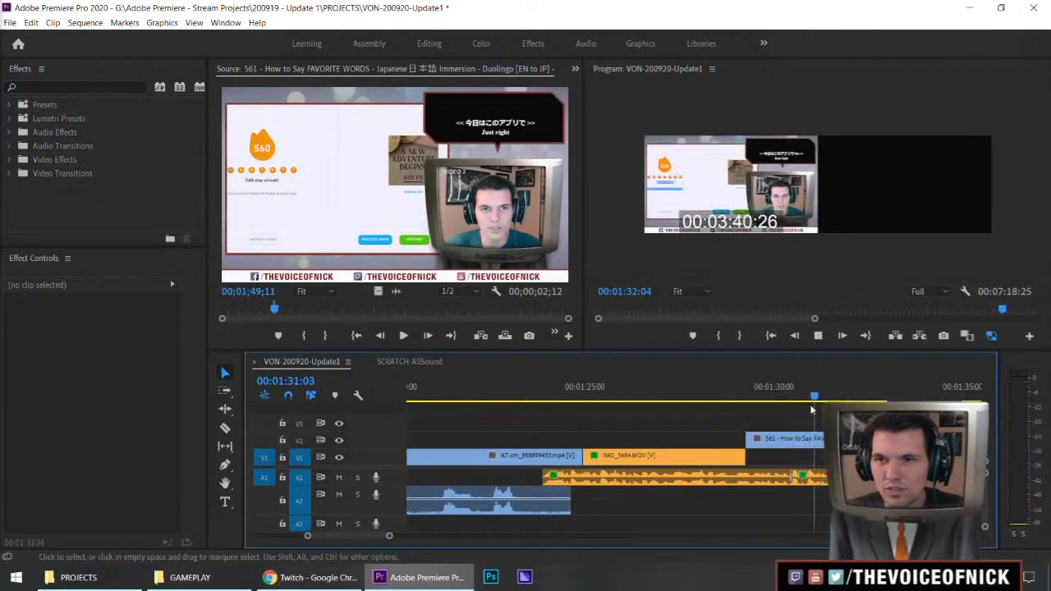
{"action": "left_click_drag", "start_coordinate": [815, 409], "coordinate": [809, 409]}
{"action": "key", "text": "space"}
{"action": "key", "text": "minus"}
{"action": "key", "text": "minus"}
{"action": "key", "text": "equal"}
{"action": "key", "text": "equal"}
{"action": "key", "text": "equal"}
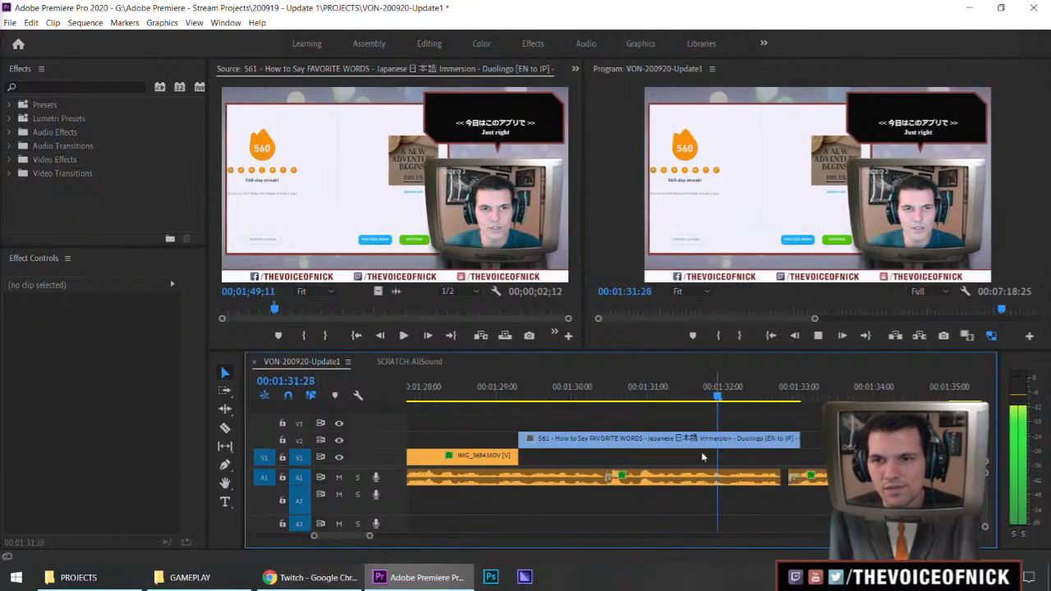
Replay the FAVORITE WORDS clip from its start with the Program monitor maximized and check its timing against the audio
{"action": "left_click", "coordinate": [714, 451]}
{"action": "left_click", "coordinate": [519, 399]}
{"action": "key", "text": "space"}
{"action": "key", "text": "grave"}
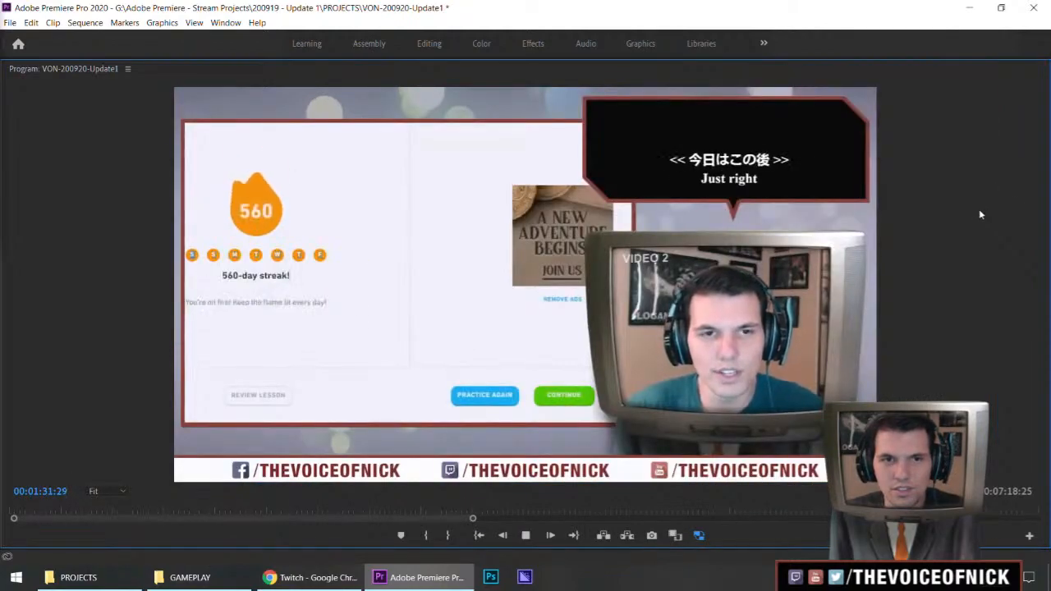
{"action": "key", "text": "grave"}
{"action": "key", "text": "space"}
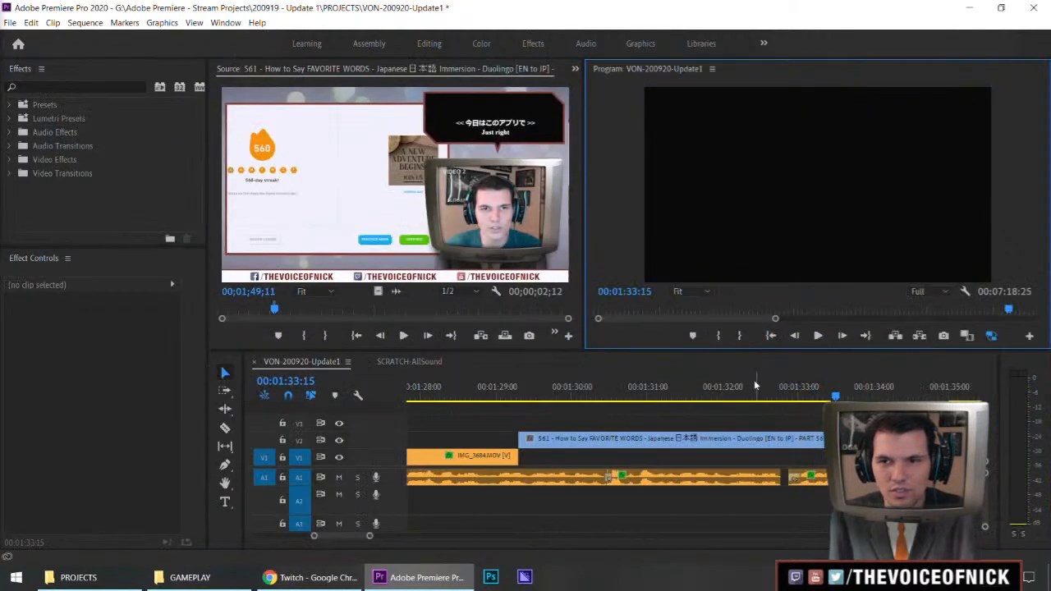
{"action": "left_click", "coordinate": [718, 389]}
{"action": "key", "text": "space"}
{"action": "key", "text": "space"}
Trim the FAVORITE WORDS clip's end to the audio cut, move the clip down to V1, and save the project
{"action": "left_click_drag", "start_coordinate": [836, 441], "coordinate": [781, 441]}
{"action": "key", "text": "minus"}
{"action": "key", "text": "minus"}
{"action": "key", "text": "equal"}
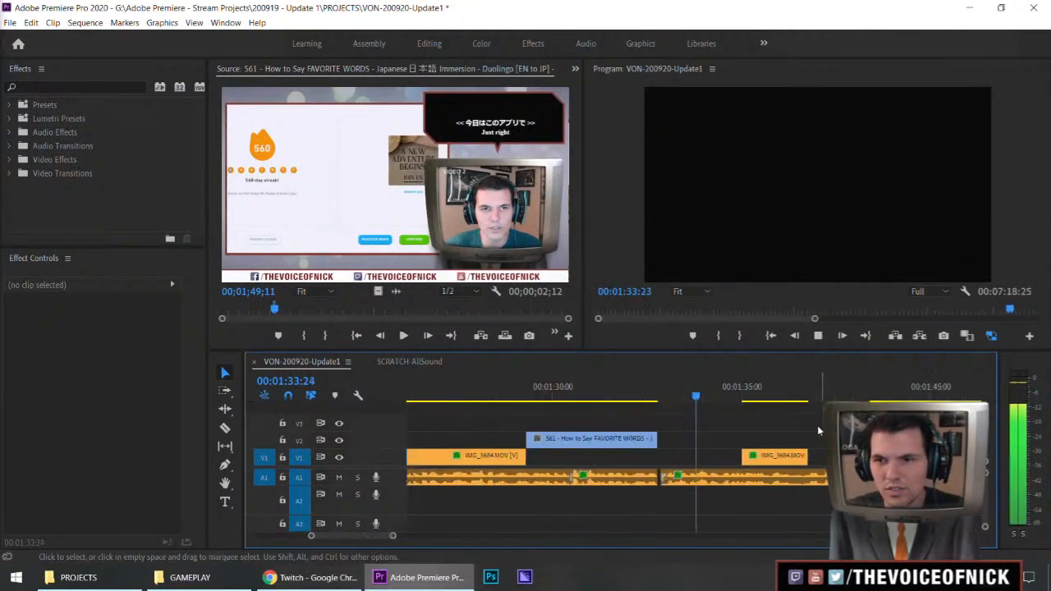
{"action": "left_click_drag", "start_coordinate": [659, 422], "coordinate": [640, 456]}
{"action": "left_click", "coordinate": [683, 443]}
{"action": "key", "text": "ctrl+s"}
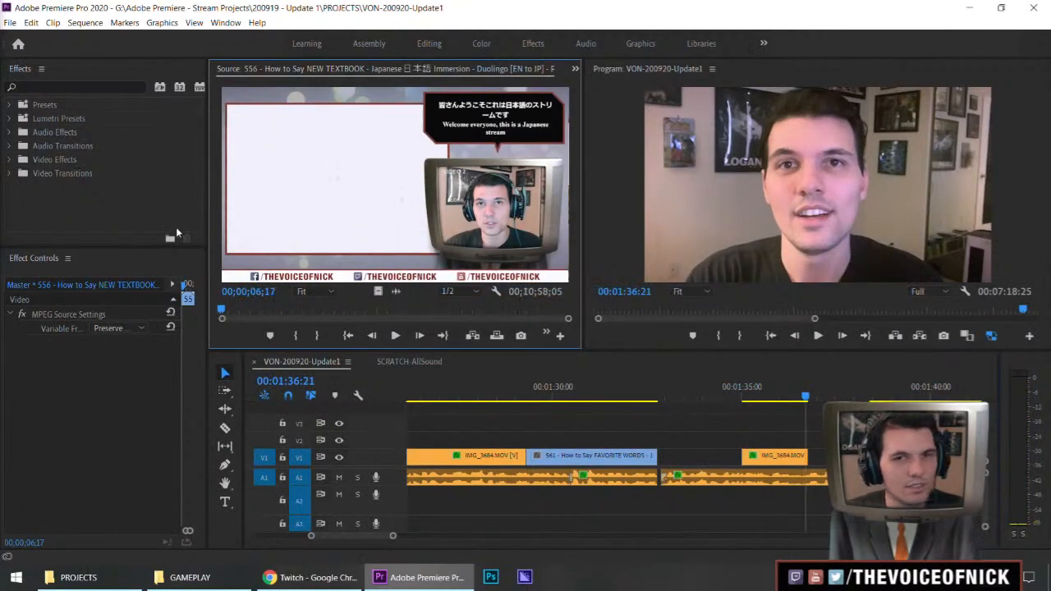
Mark a segment ending at 00;06;05;00 in the 556 NEW TEXTBOOK clip and place only its video on V2 after the FAVORITE WORDS clip
{"action": "left_click_drag", "start_coordinate": [232, 312], "coordinate": [414, 317]}
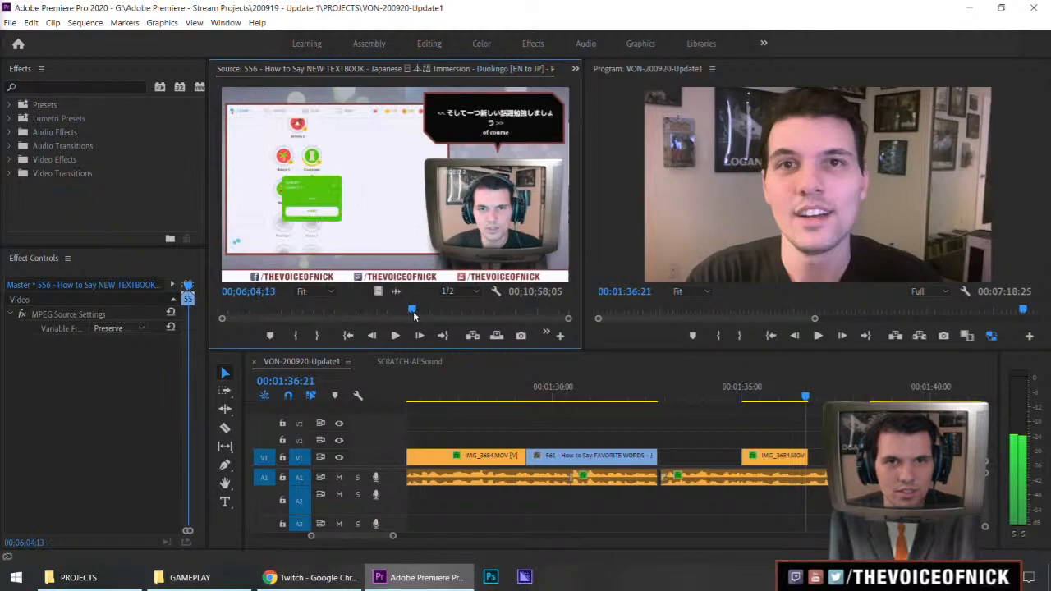
{"action": "key", "text": "space"}
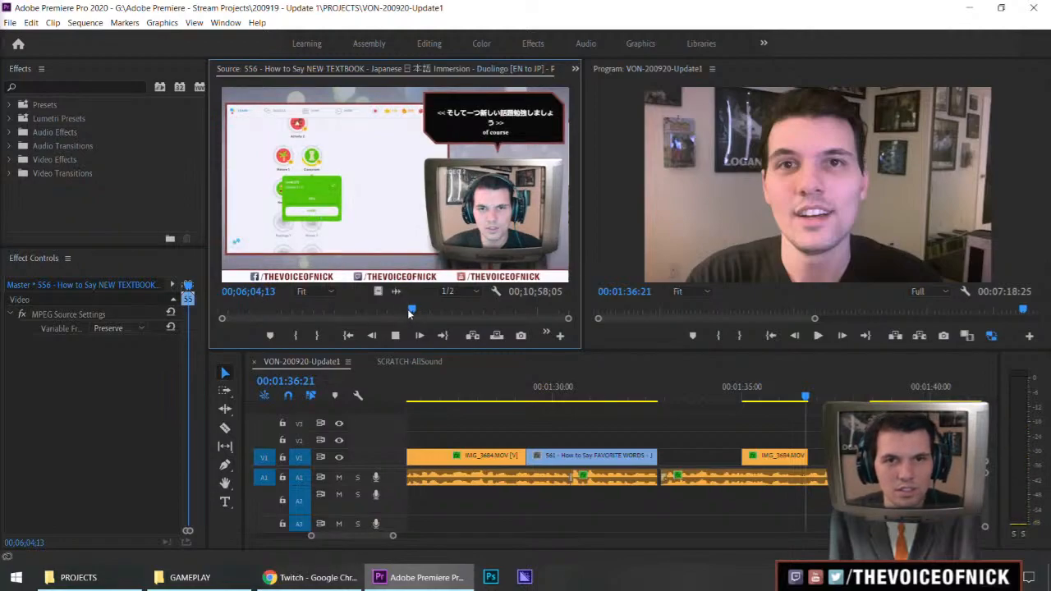
{"action": "left_click_drag", "start_coordinate": [412, 311], "coordinate": [408, 311]}
{"action": "left_click", "coordinate": [403, 311]}
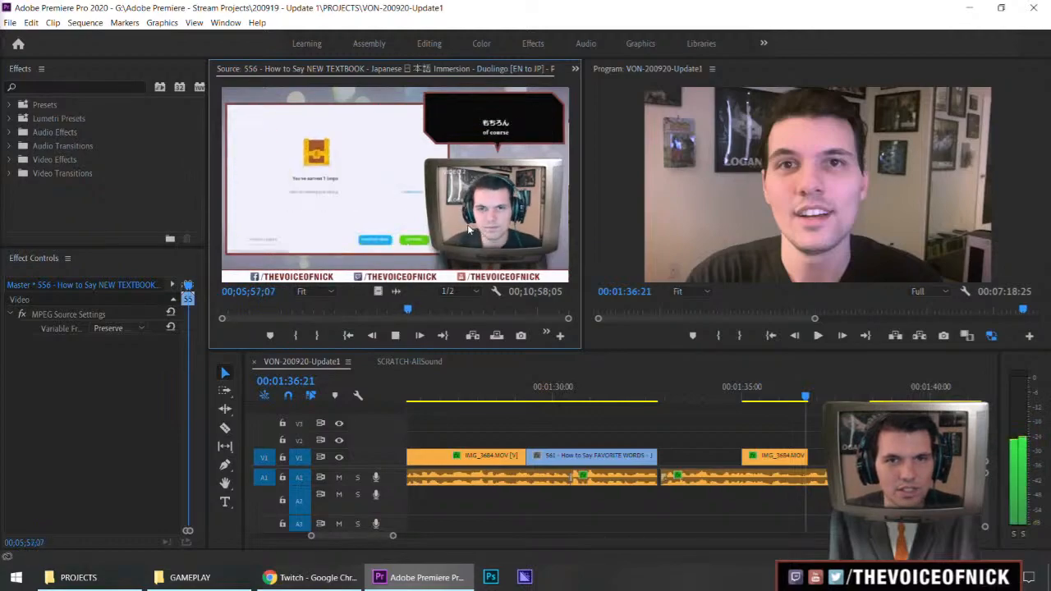
{"action": "key", "text": "space"}
{"action": "key", "text": "space"}
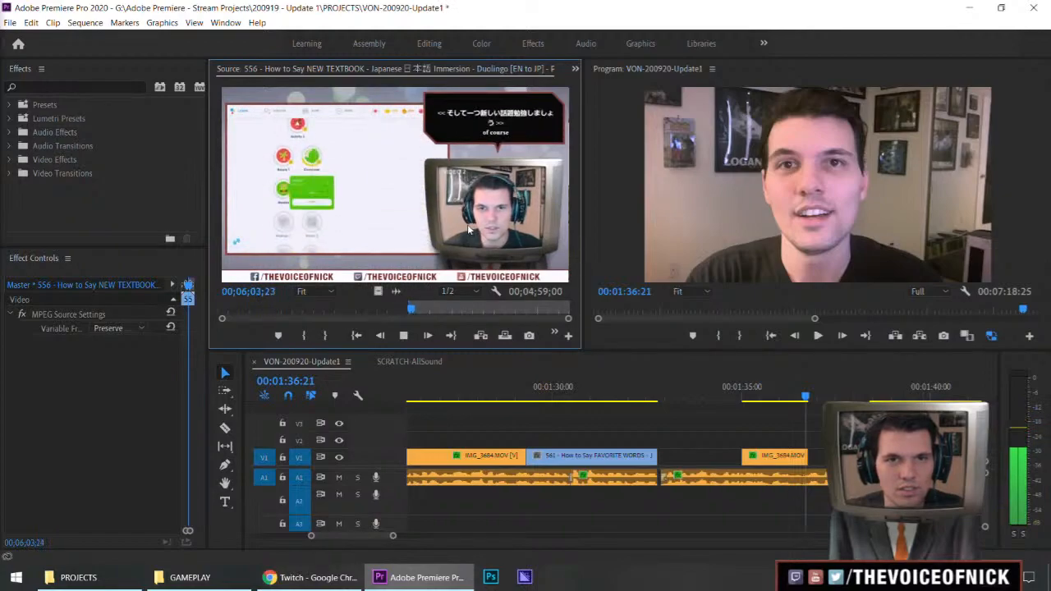
{"action": "key", "text": "o"}
{"action": "key", "text": "space"}
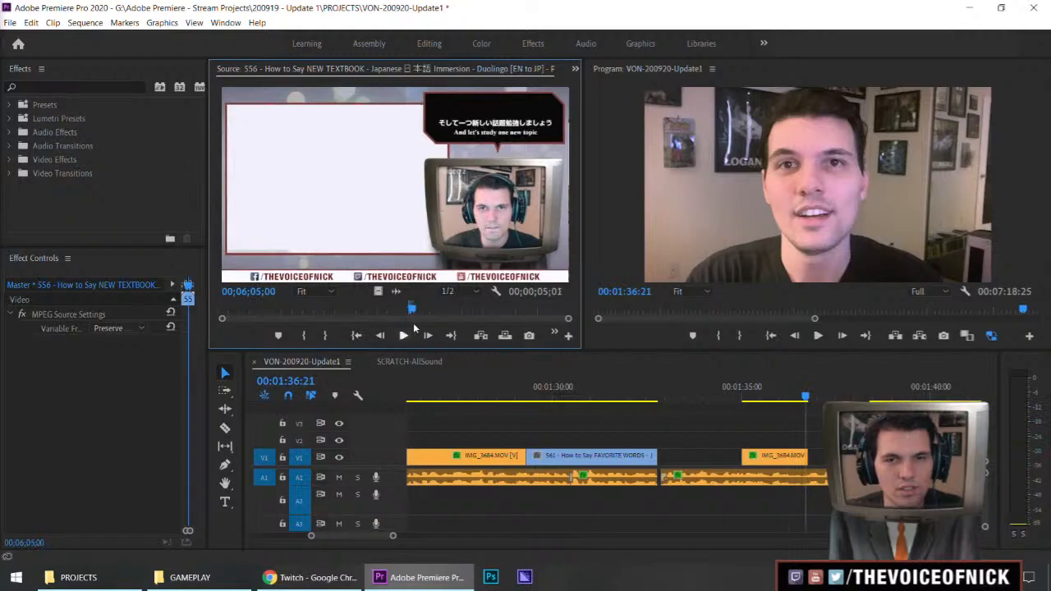
{"action": "left_click_drag", "start_coordinate": [379, 293], "coordinate": [681, 438]}
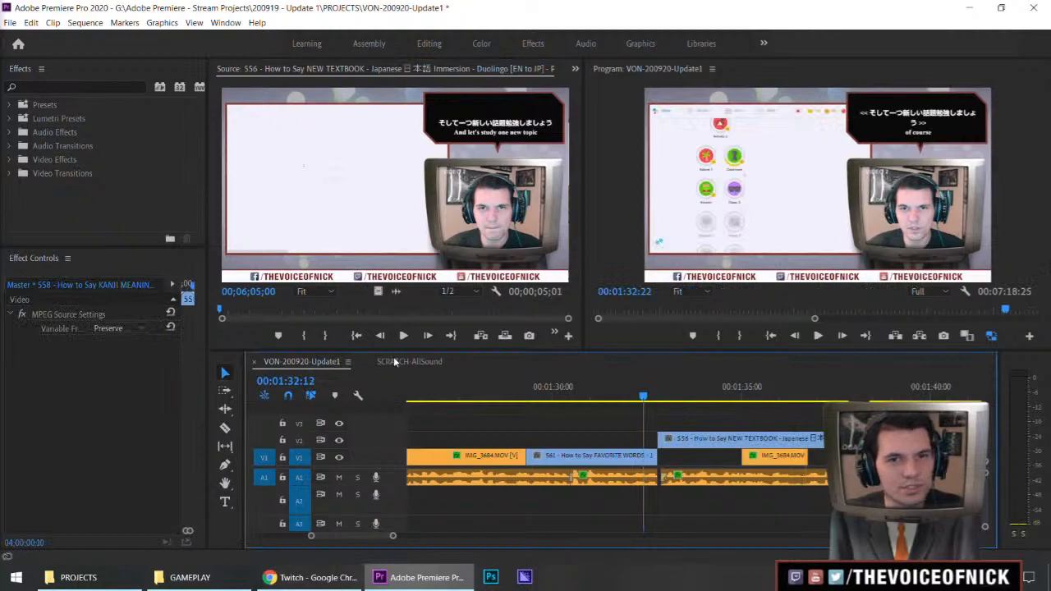
Mark a segment ending at 00;07;06;17 in the 558 KANJI MEANINGS clip and place only its video on V3 after the FAVORITE WORDS clip
{"action": "mouse_move", "coordinate": [448, 312]}
{"action": "left_mouse_down"}
{"action": "mouse_move", "coordinate": [462, 317]}
{"action": "mouse_move", "coordinate": [451, 317]}
{"action": "left_mouse_up"}
{"action": "key", "text": "space"}
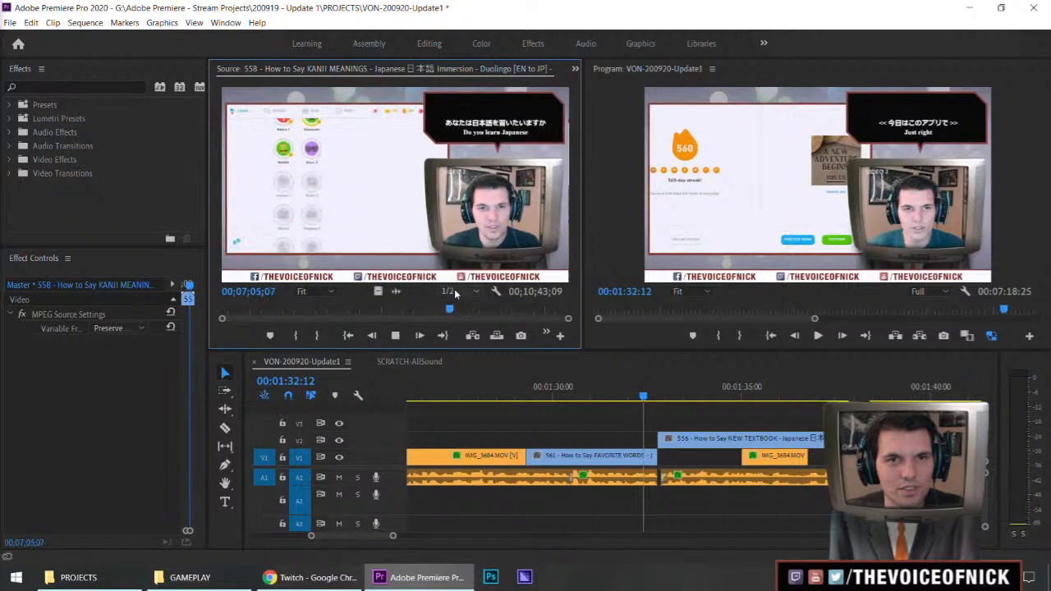
{"action": "key", "text": "j"}
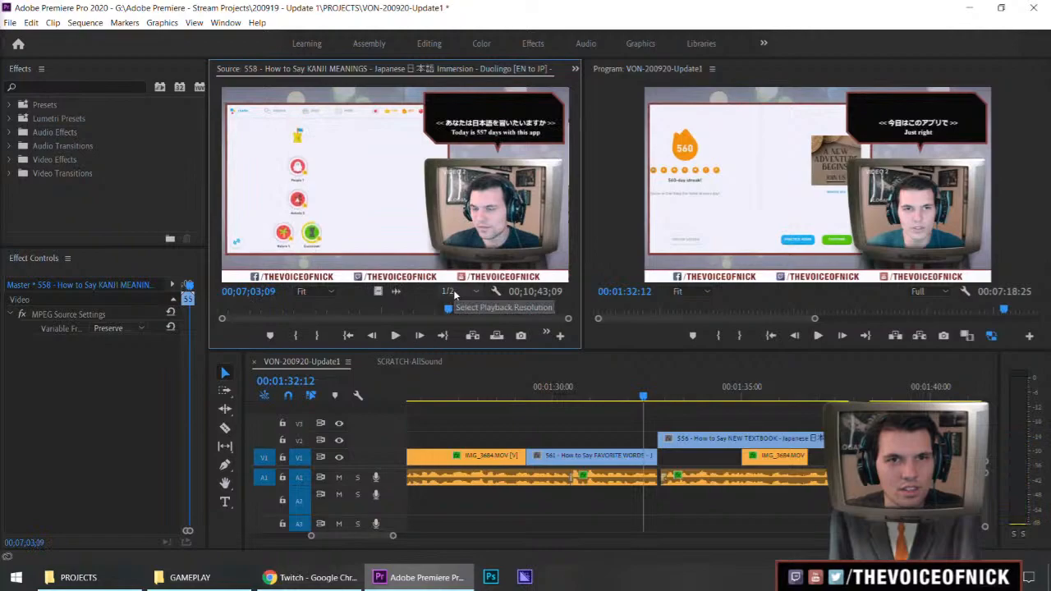
{"action": "key", "text": "l"}
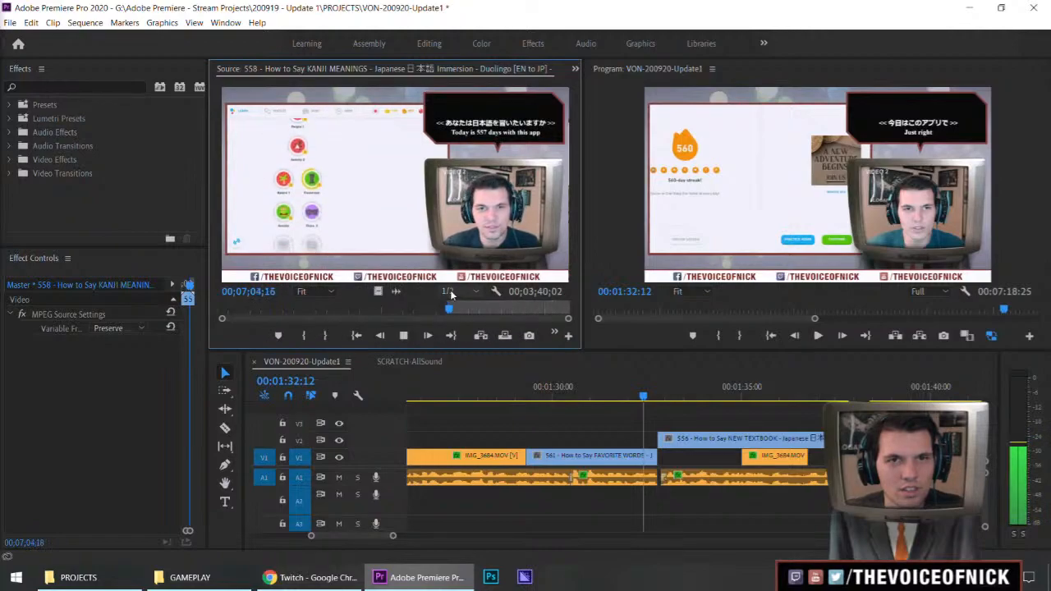
{"action": "key", "text": "k"}
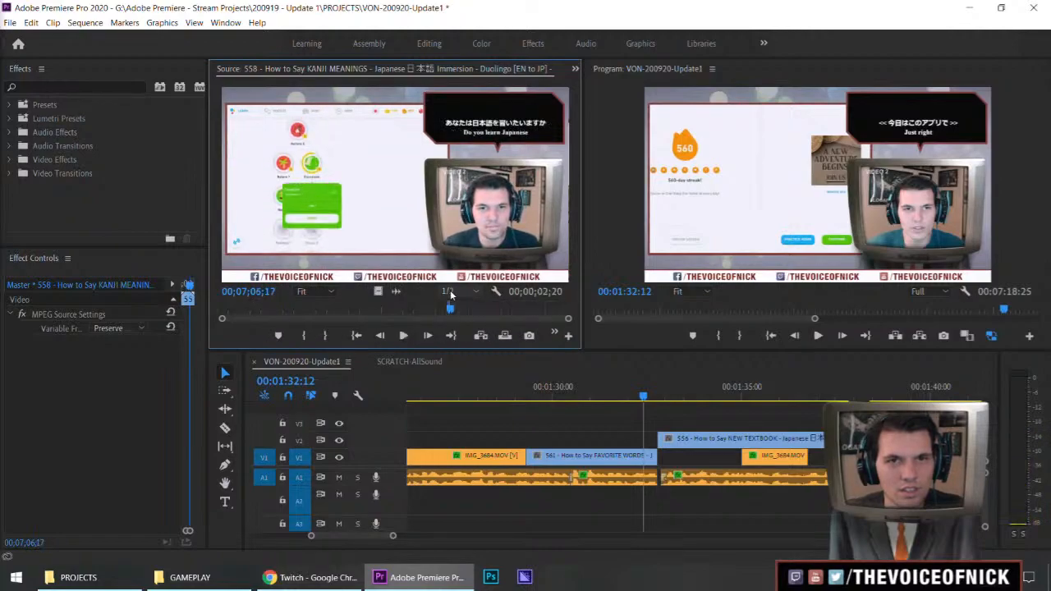
{"action": "left_click_drag", "start_coordinate": [382, 292], "coordinate": [764, 440]}
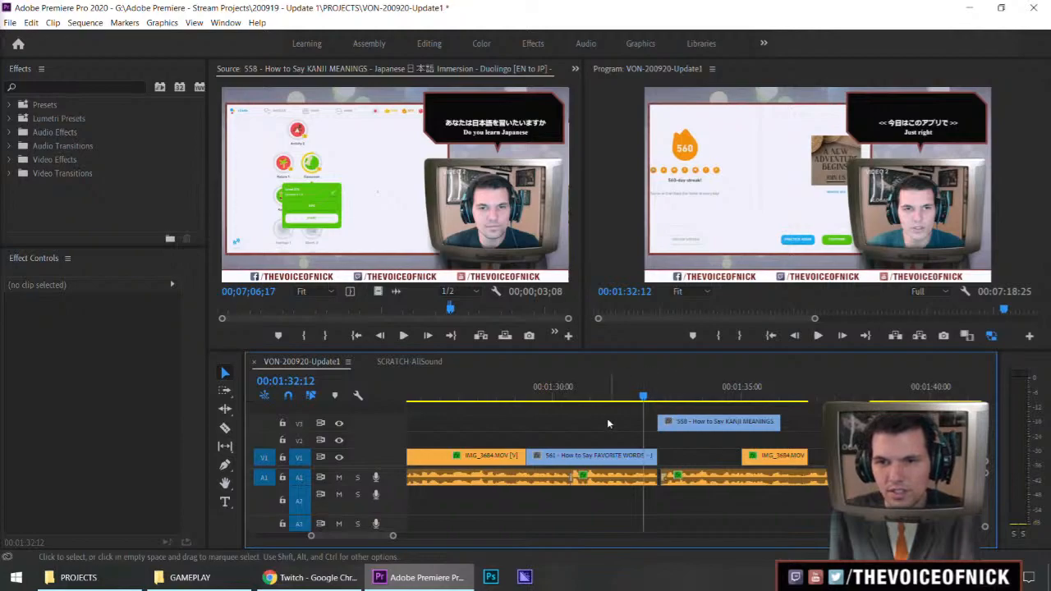
Play the KANJI MEANINGS clip on V3 and the gap after the short IMG_3684 clip to check the timing against the audio
{"action": "left_click", "coordinate": [624, 396]}
{"action": "key", "text": "minus"}
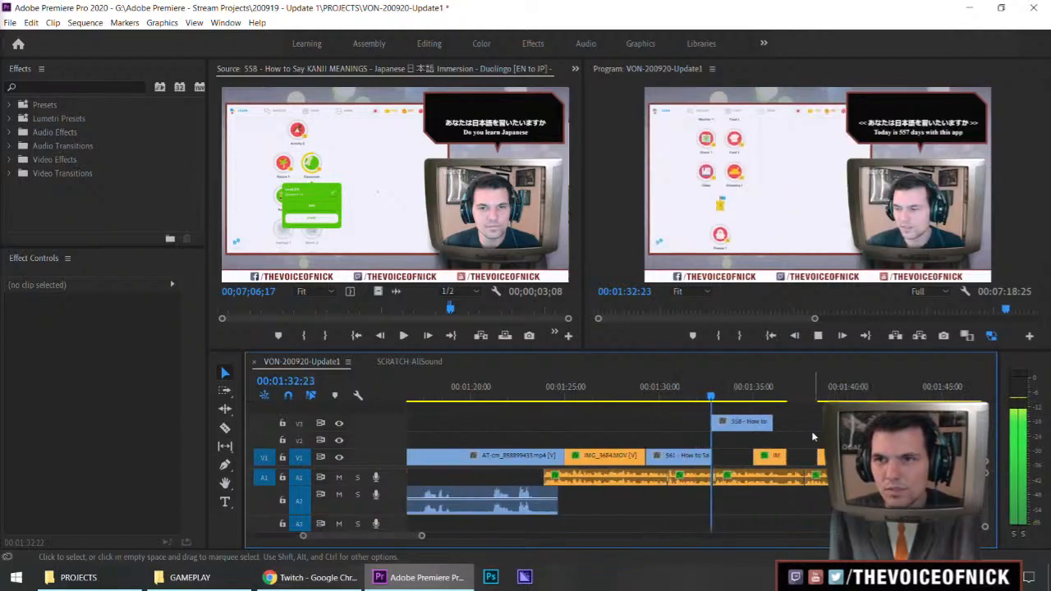
{"action": "key", "text": "equal"}
{"action": "key", "text": "equal"}
{"action": "key", "text": "equal"}
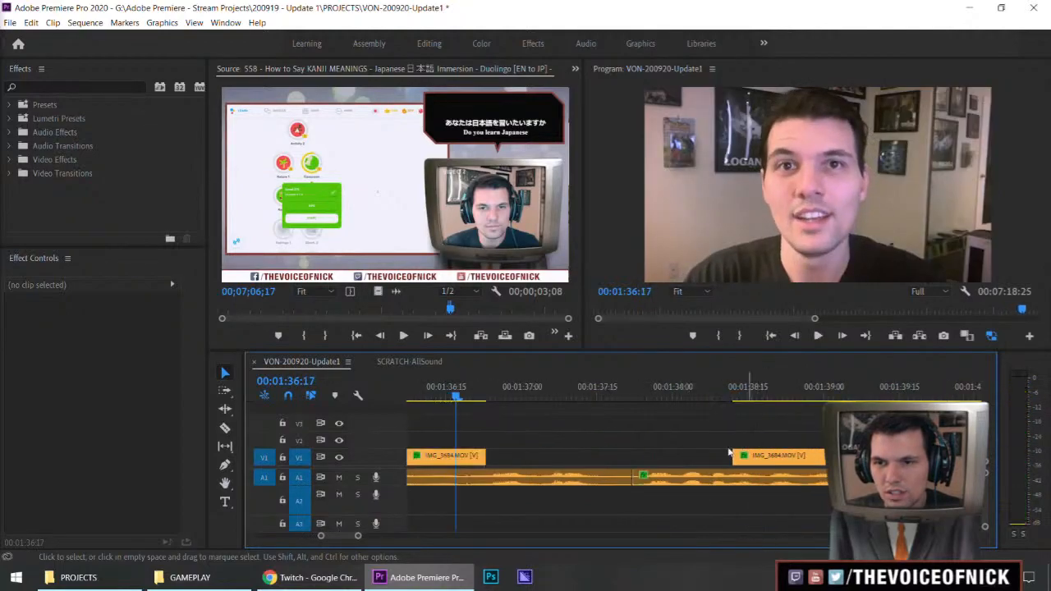
{"action": "key", "text": "space"}
{"action": "key", "text": "minus"}
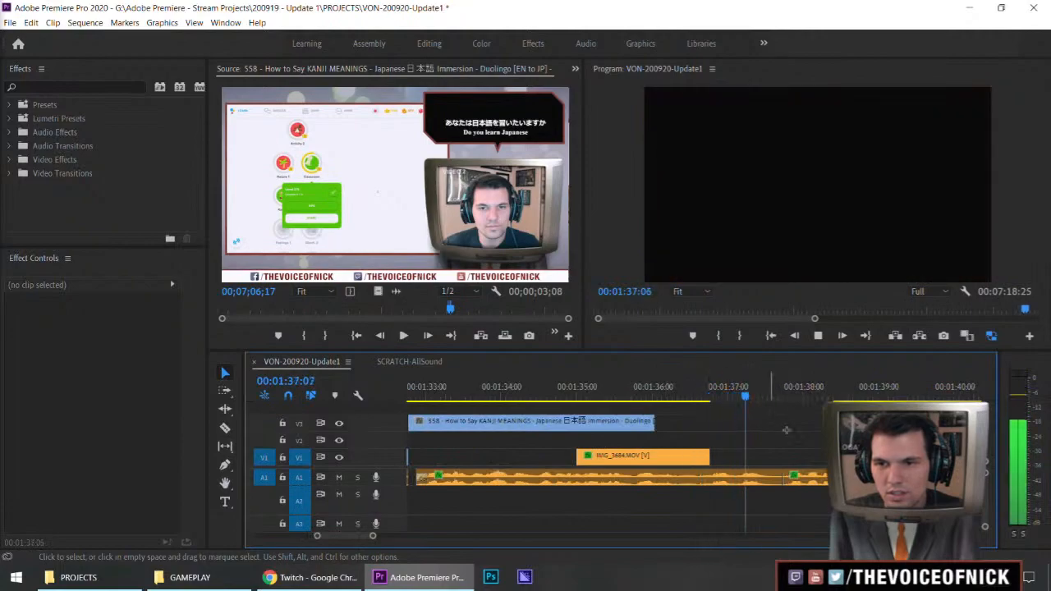
{"action": "key", "text": "space"}
Move the KANJI MEANINGS clip down to V1 and delete the leftover piece of the short IMG_3684 clip
{"action": "left_click_drag", "start_coordinate": [560, 424], "coordinate": [563, 457]}
{"action": "left_click_drag", "start_coordinate": [721, 436], "coordinate": [693, 466]}
{"action": "key", "text": "Delete"}
Replay the sequence from the FAVORITE WORDS clip through the end of the KANJI MEANINGS clip to check the transition and timing
{"action": "key", "text": "minus"}
{"action": "key", "text": "minus"}
{"action": "key", "text": "minus"}
{"action": "left_click_drag", "start_coordinate": [666, 398], "coordinate": [633, 399]}
{"action": "key", "text": "equal"}
{"action": "key", "text": "equal"}
{"action": "key", "text": "space"}
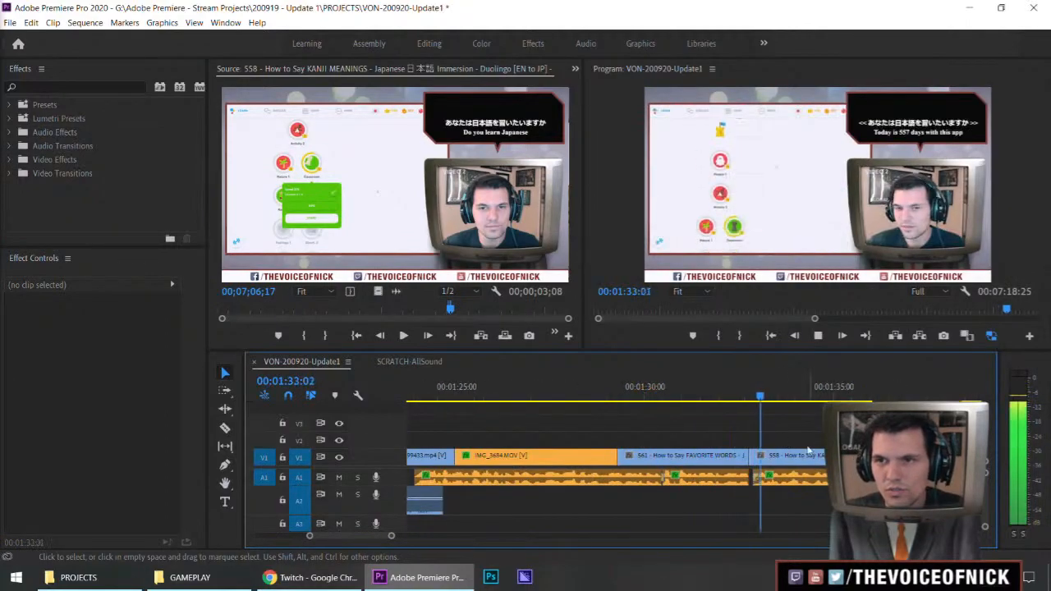
{"action": "left_click", "coordinate": [711, 391]}
{"action": "key", "text": "space"}
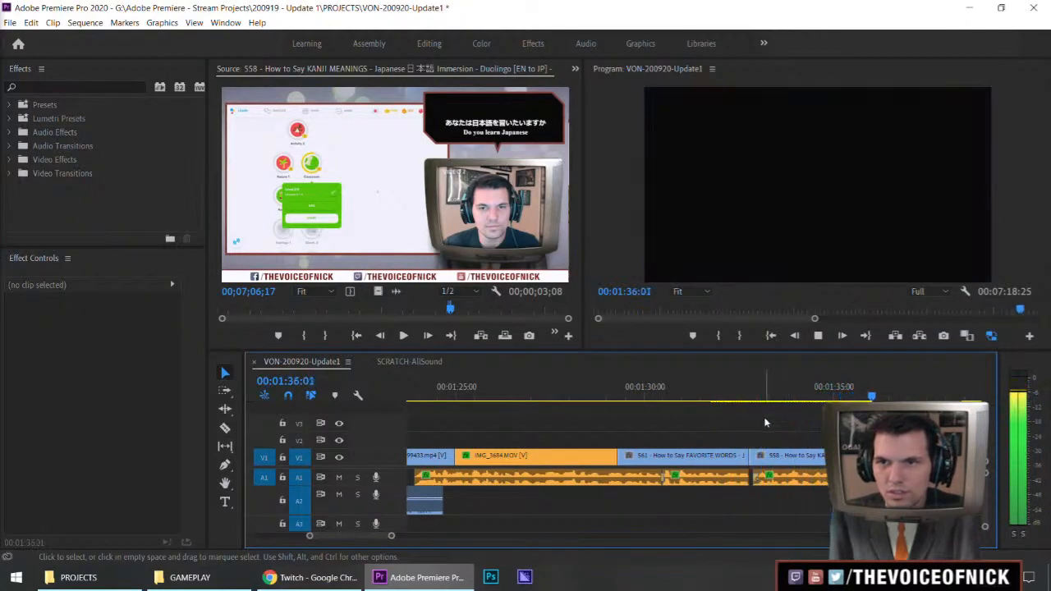
{"action": "key", "text": "space"}
{"action": "scroll", "coordinate": [756, 423], "scroll_direction": "down", "scroll_amount": 5}
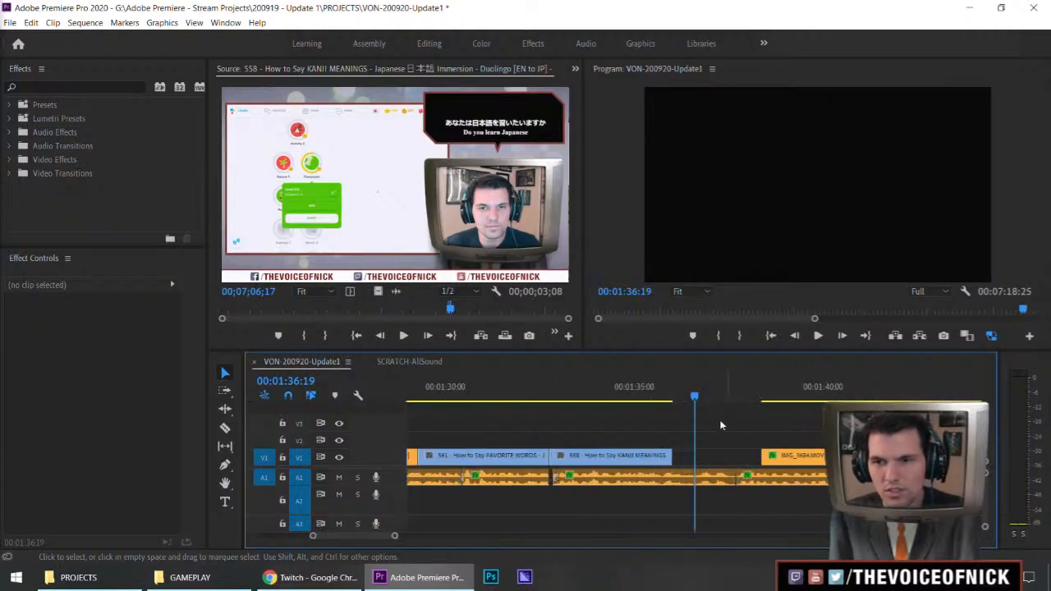
Listen to the audio around the KANJI MEANINGS clip's end and extend that end slightly into the gap
{"action": "left_click", "coordinate": [666, 401]}
{"action": "key", "text": "space"}
Play through the gap after the KANJI MEANINGS clip and put the playhead at the next IMG_3684 clip's start, 00:01:38:13
{"action": "key", "text": "space"}
{"action": "left_click_drag", "start_coordinate": [673, 456], "coordinate": [683, 456]}
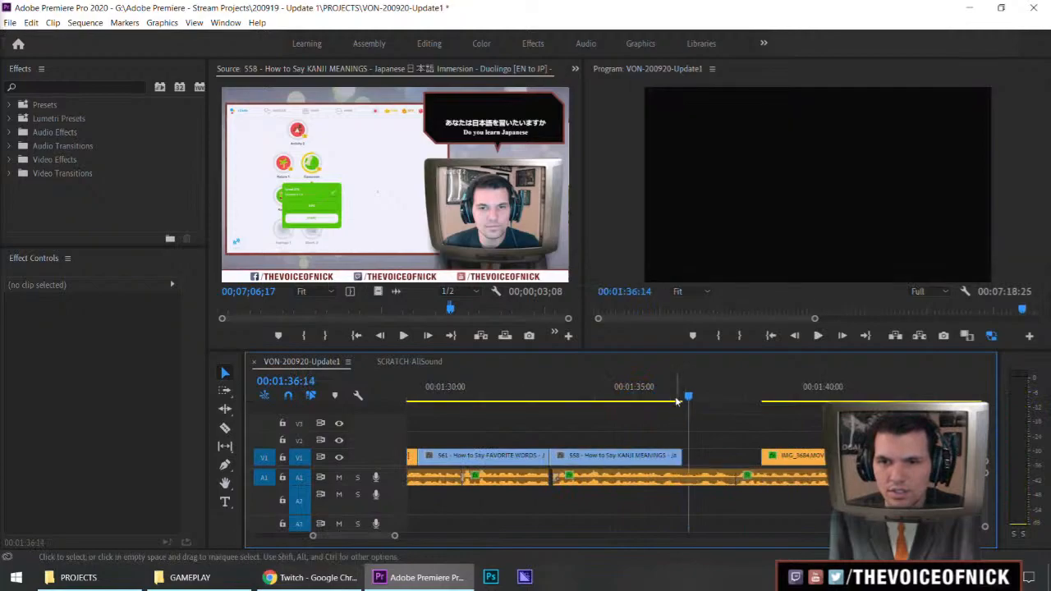
{"action": "left_click", "coordinate": [637, 400]}
{"action": "key", "text": "space"}
{"action": "left_click_drag", "start_coordinate": [719, 416], "coordinate": [664, 428]}
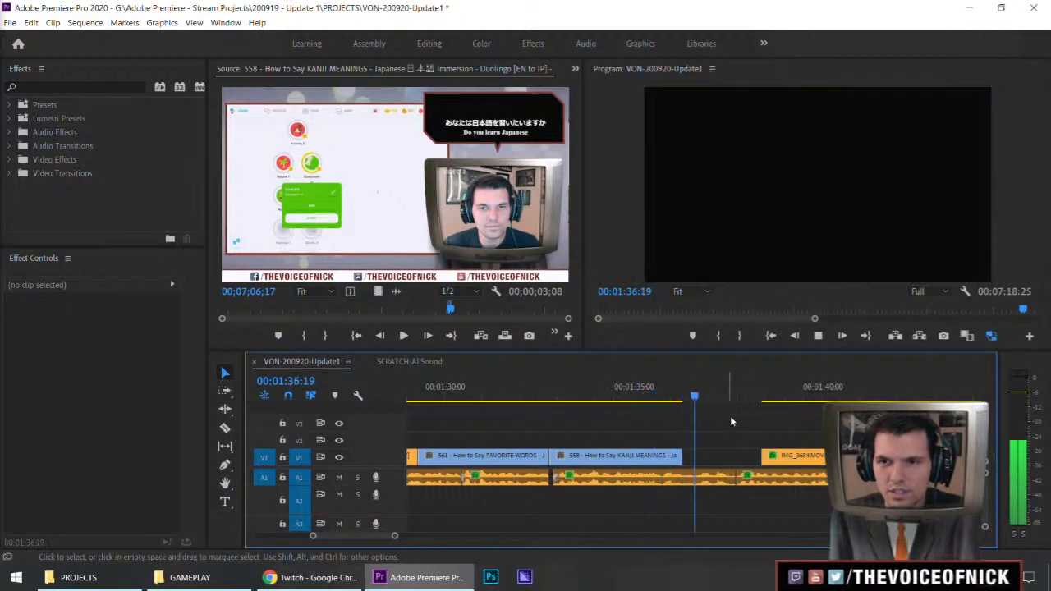
{"action": "key", "text": "minus"}
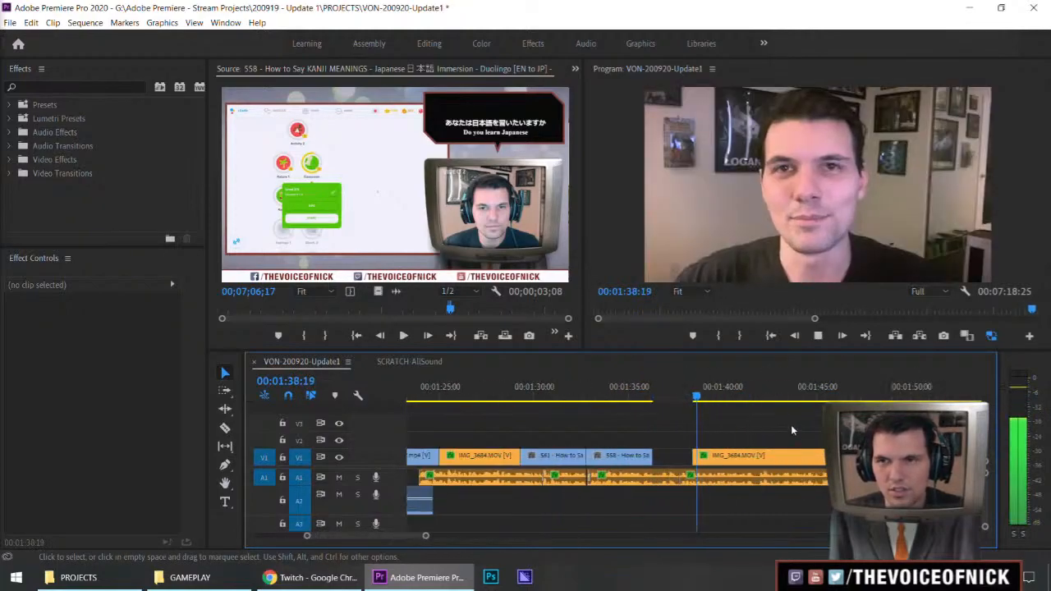
{"action": "key", "text": "equal"}
{"action": "left_click", "coordinate": [677, 398]}
{"action": "key", "text": "space"}
{"action": "key", "text": "space"}
{"action": "key", "text": "Up"}
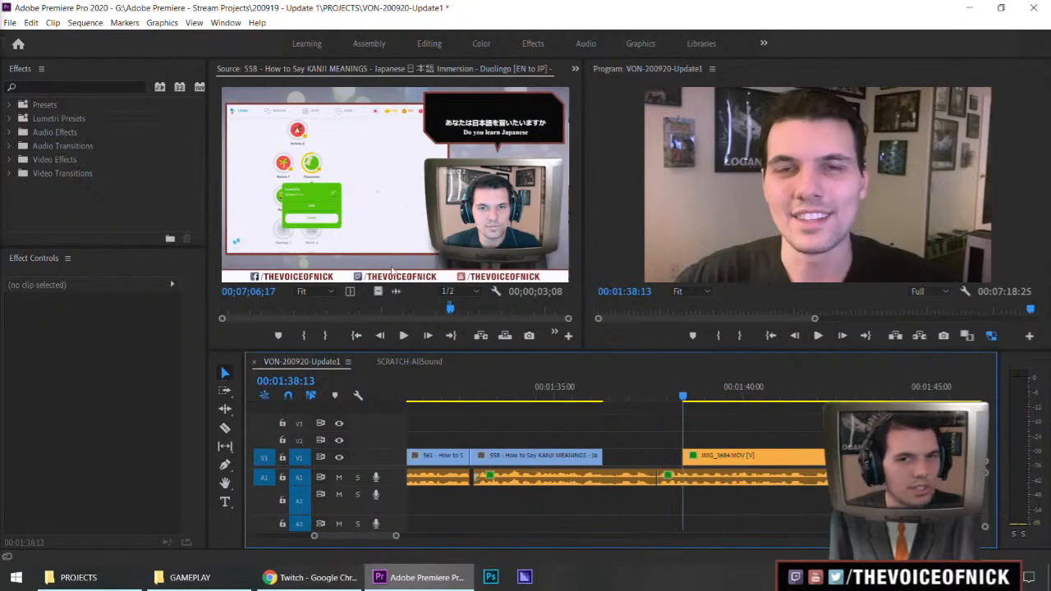
Try extending the KANJI MEANINGS clip to the start of the IMG_3684 clip, preview it, and undo the extension
{"action": "left_click_drag", "start_coordinate": [601, 459], "coordinate": [708, 444]}
{"action": "left_click", "coordinate": [583, 396]}
{"action": "key", "text": "space"}
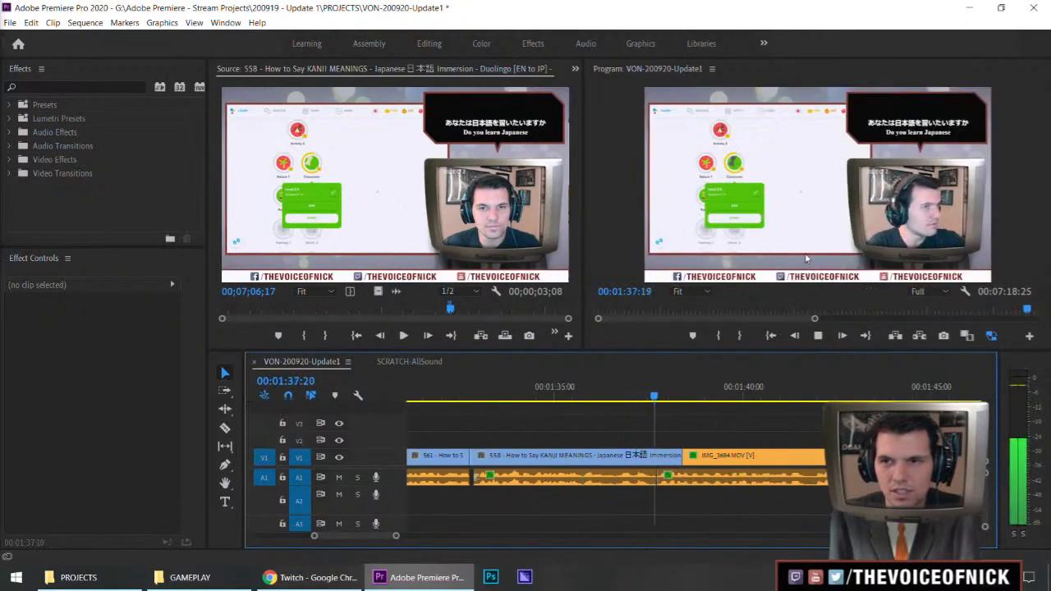
{"action": "key", "text": "ctrl+z"}
{"action": "key", "text": "space"}
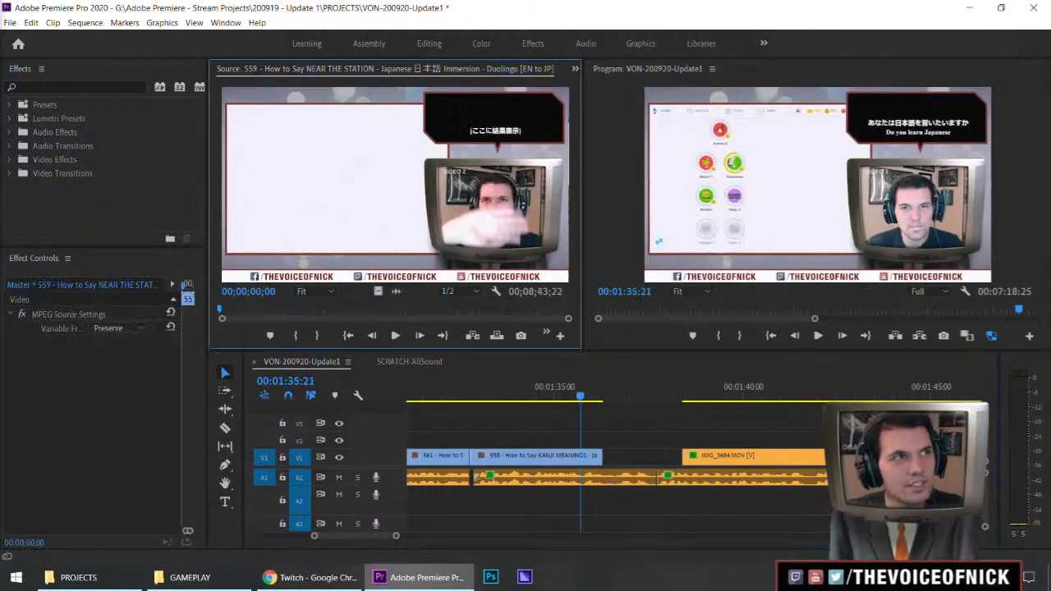
Mark a segment ending at 00;02;07;15 in the 556 NEW TEXTBOOK clip and place only its video on V2 after the KANJI MEANINGS clip
{"action": "key", "text": "shift+2"}
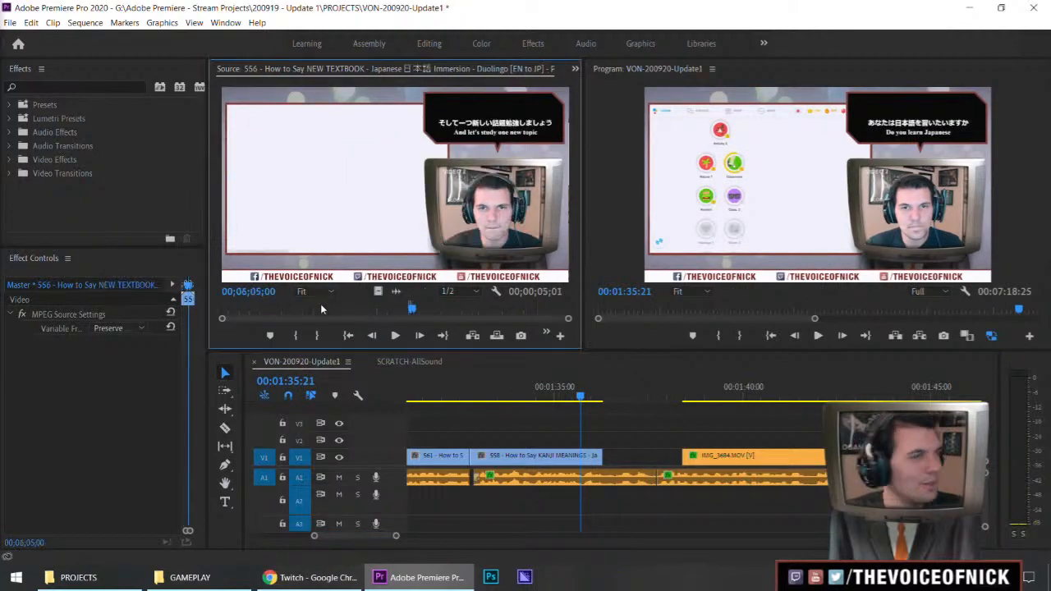
{"action": "left_click", "coordinate": [297, 311]}
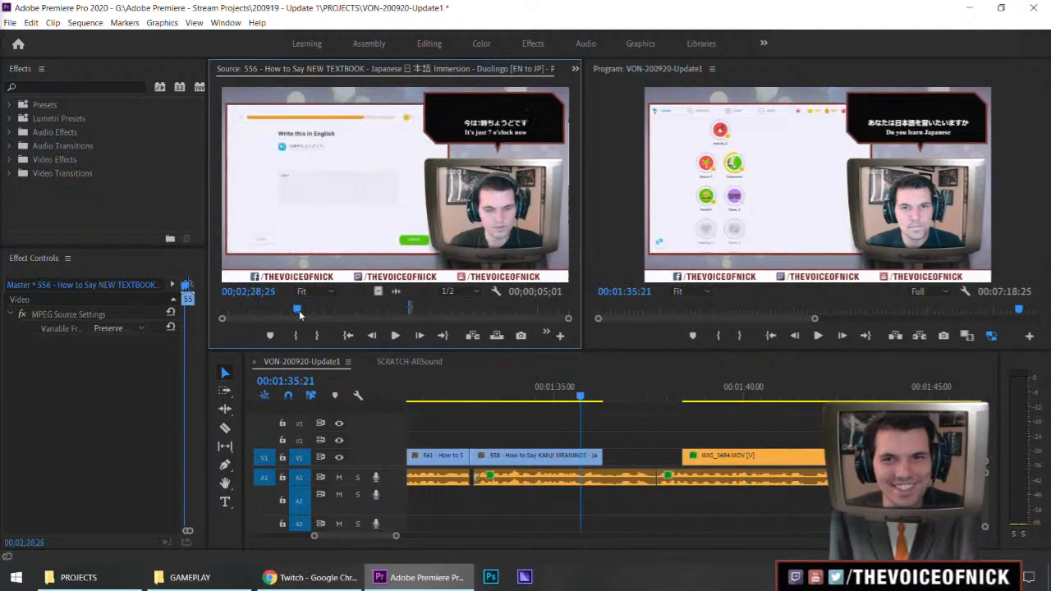
{"action": "key", "text": "grave"}
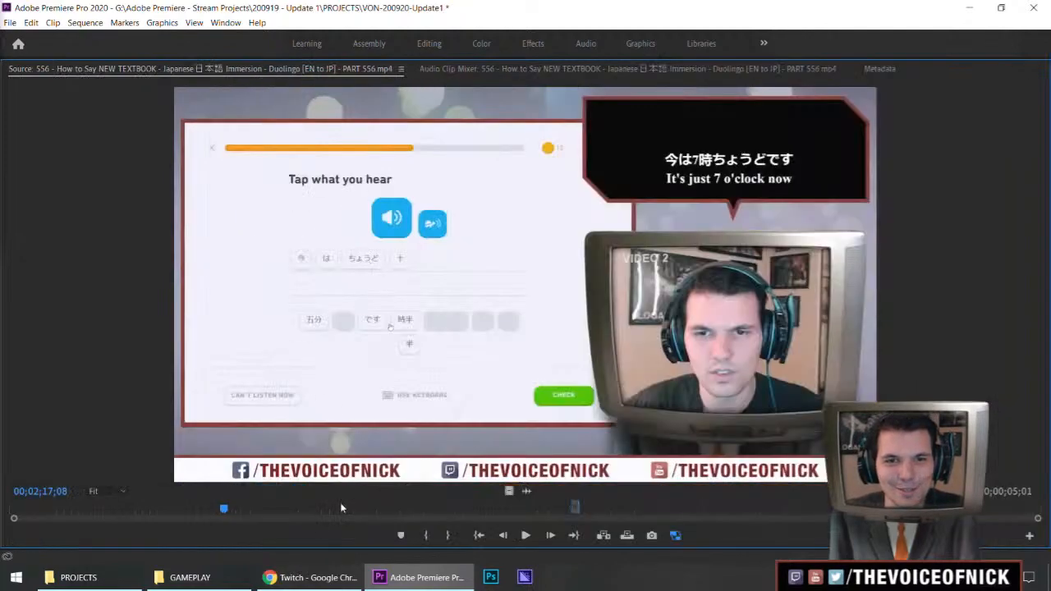
{"action": "mouse_move", "coordinate": [190, 514]}
{"action": "left_mouse_down"}
{"action": "mouse_move", "coordinate": [99, 514]}
{"action": "mouse_move", "coordinate": [285, 534]}
{"action": "mouse_move", "coordinate": [236, 545]}
{"action": "mouse_move", "coordinate": [237, 512]}
{"action": "mouse_move", "coordinate": [201, 513]}
{"action": "left_mouse_up"}
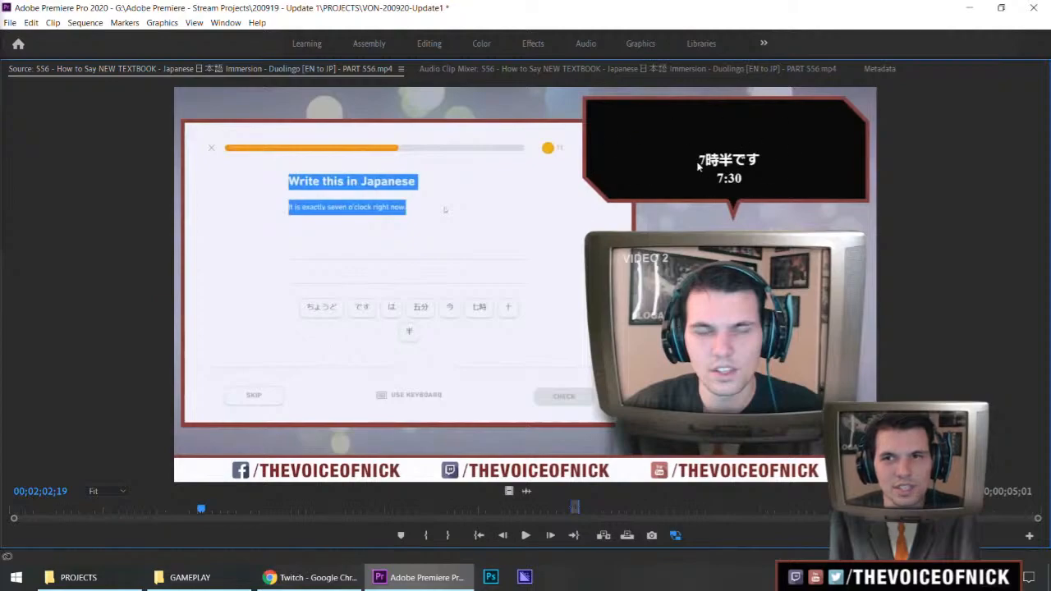
{"action": "key", "text": "space"}
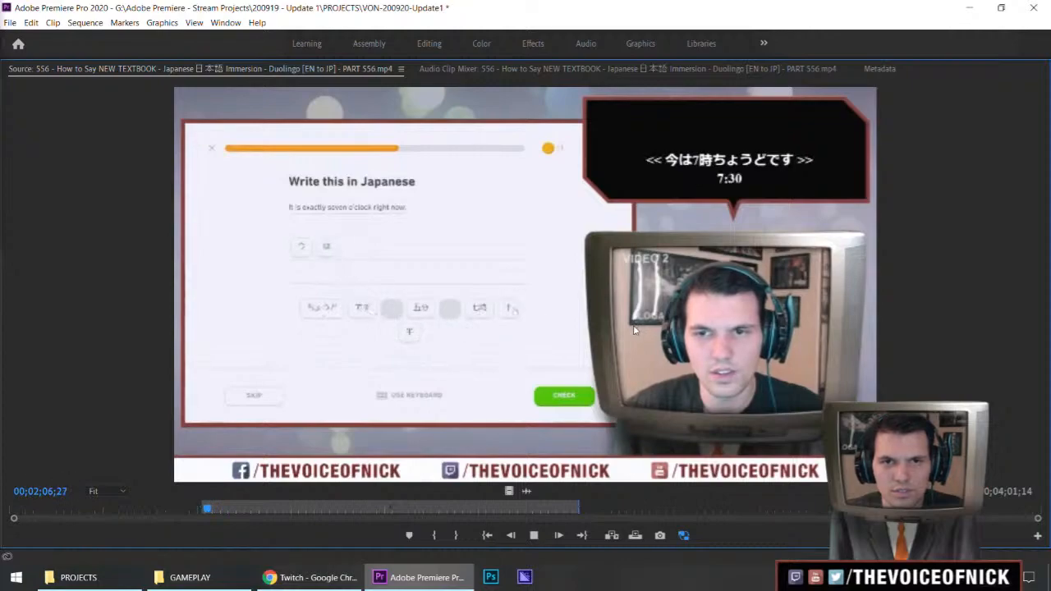
{"action": "key", "text": "space"}
{"action": "key", "text": "grave"}
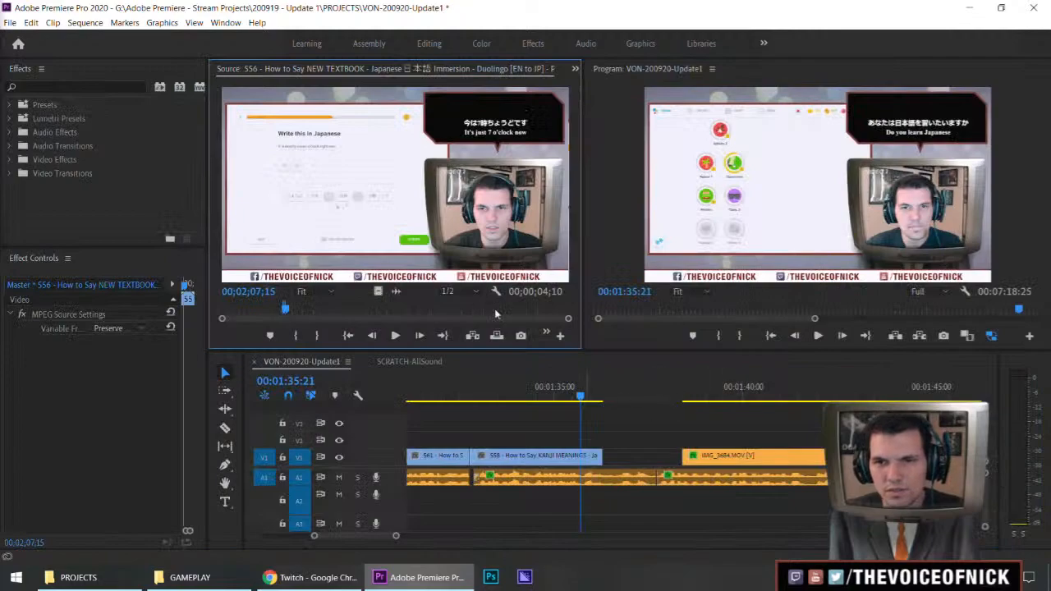
{"action": "left_click_drag", "start_coordinate": [378, 292], "coordinate": [624, 416]}
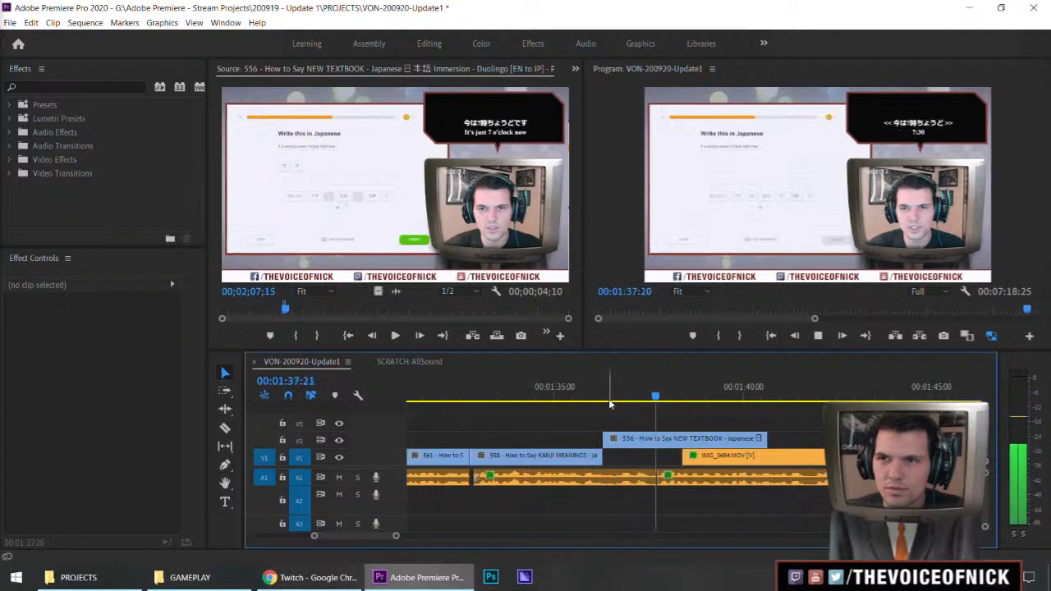
Preview the NEW TEXTBOOK clip against the audio, trim off its beginning, and keep it starting right after the KANJI MEANINGS clip
{"action": "key", "text": "space"}
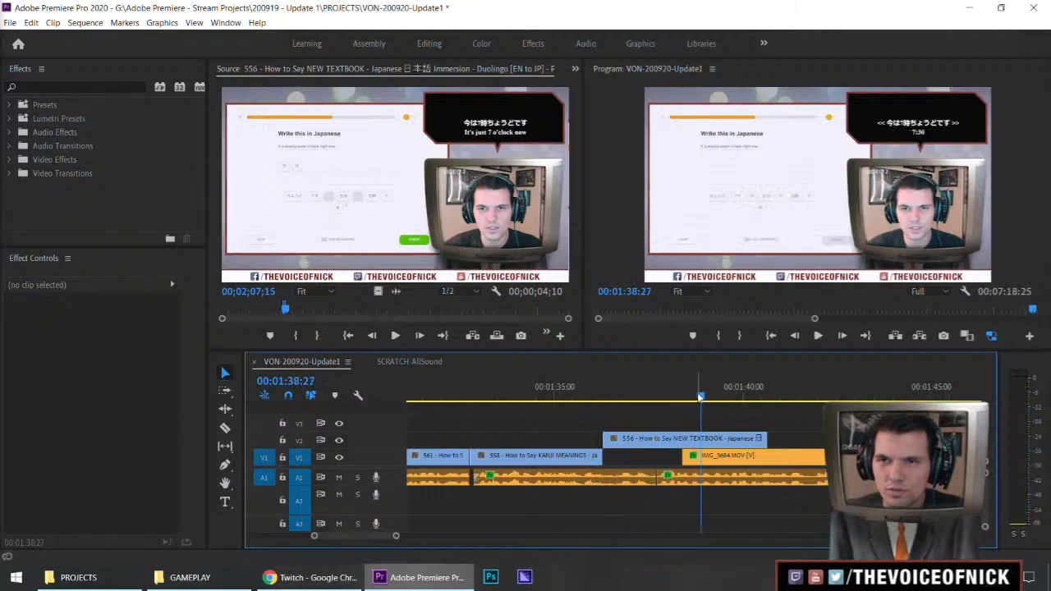
{"action": "left_click_drag", "start_coordinate": [700, 396], "coordinate": [622, 396]}
{"action": "key", "text": "space"}
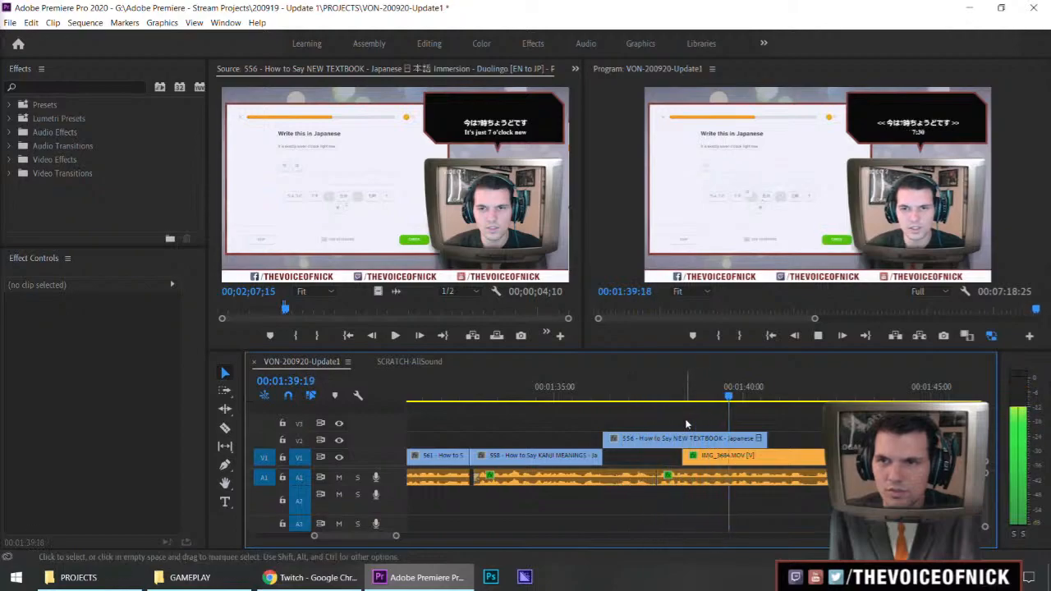
{"action": "key", "text": "space"}
{"action": "left_click_drag", "start_coordinate": [719, 396], "coordinate": [677, 398]}
{"action": "mouse_move", "coordinate": [625, 439]}
{"action": "left_mouse_down"}
{"action": "mouse_move", "coordinate": [683, 441]}
{"action": "mouse_move", "coordinate": [644, 447]}
{"action": "left_mouse_up"}
Replay the shortened NEW TEXTBOOK clip and trim its end to the start of the IMG_3684 clip
{"action": "left_click", "coordinate": [588, 396]}
{"action": "key", "text": "space"}
{"action": "left_click", "coordinate": [653, 415]}
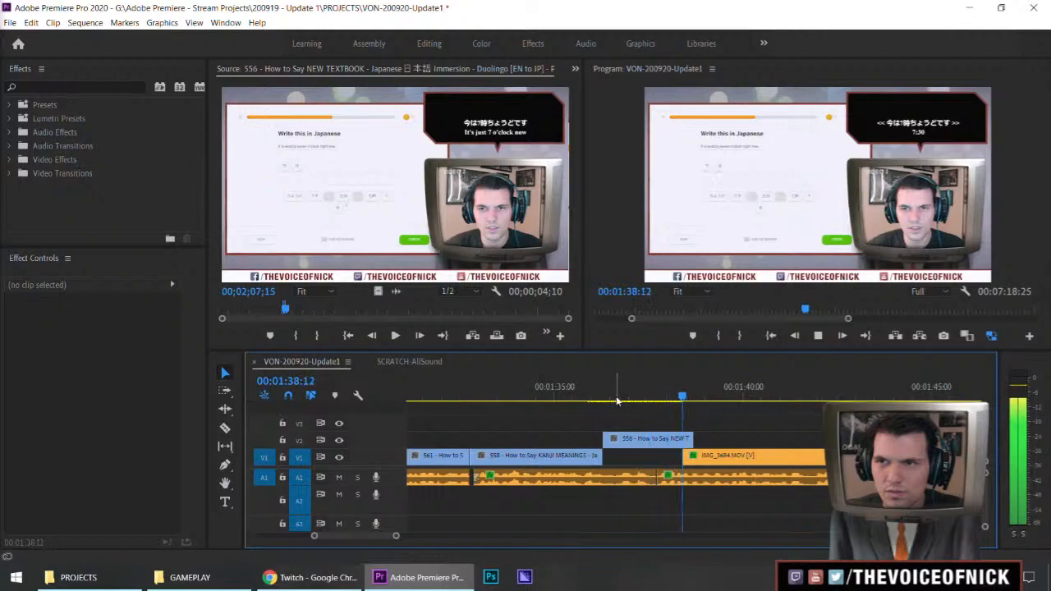
{"action": "key", "text": "space"}
{"action": "left_click", "coordinate": [682, 399]}
{"action": "key", "text": "space"}
{"action": "left_click_drag", "start_coordinate": [695, 438], "coordinate": [682, 438]}
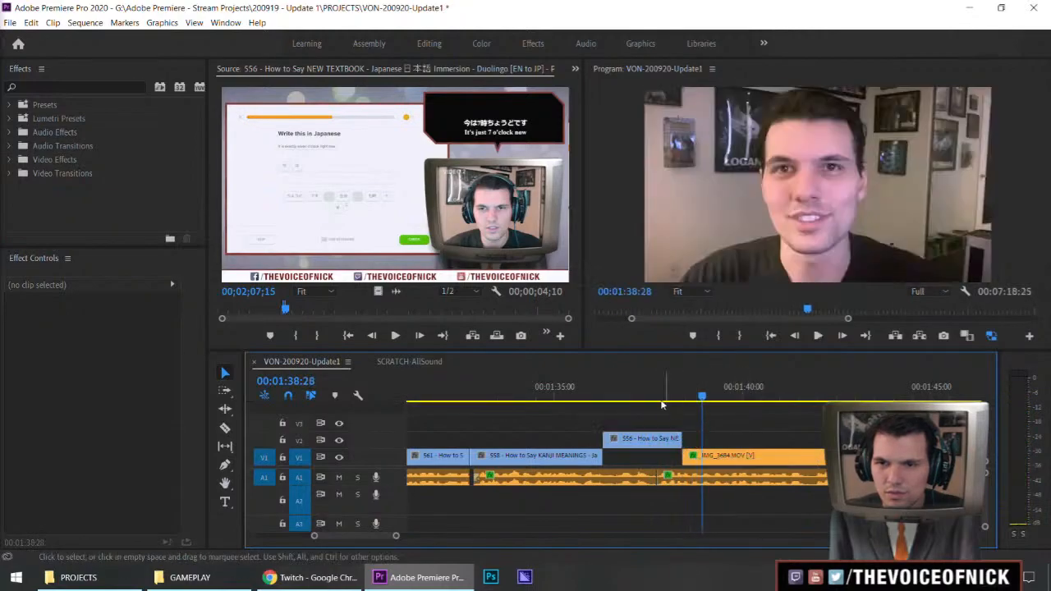
Preview the NEW TEXTBOOK clip's transition into the IMG_3684 clip and move it down into the gap on V1
{"action": "left_click", "coordinate": [571, 395]}
{"action": "key", "text": "space"}
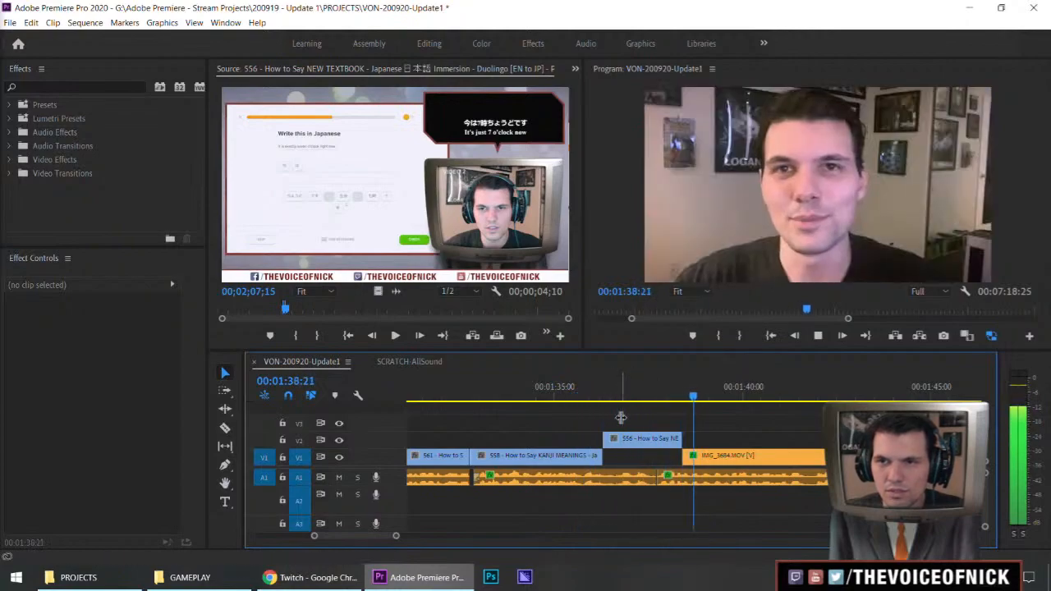
{"action": "left_click", "coordinate": [634, 444]}
{"action": "left_click_drag", "start_coordinate": [635, 448], "coordinate": [637, 456]}
{"action": "key", "text": "minus"}
{"action": "key", "text": "minus"}
{"action": "key", "text": "minus"}
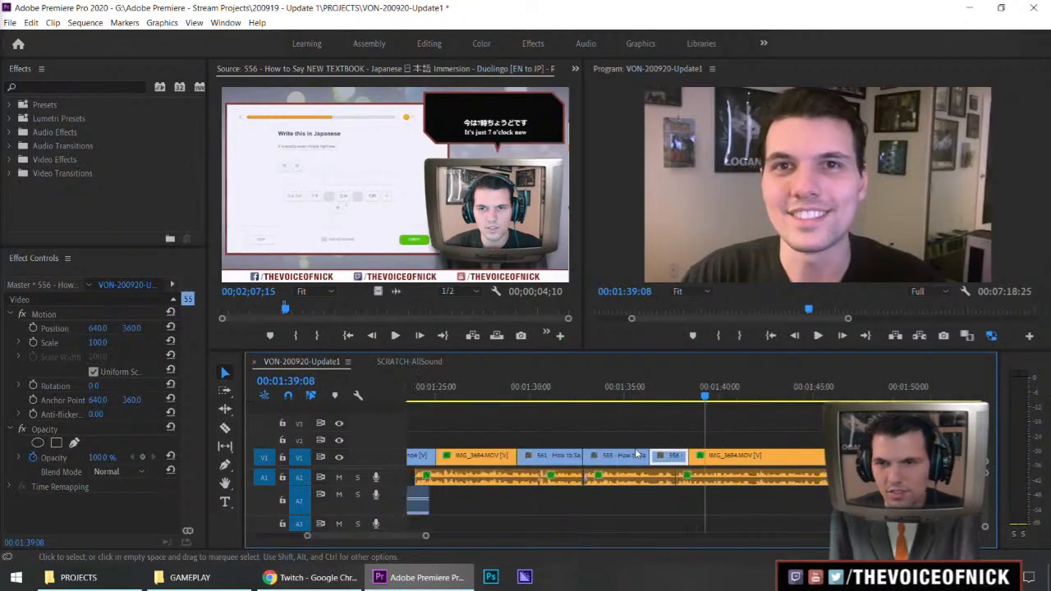
Play on through the following IMG_3684 clip and trim its end back to about 00:01:47
{"action": "key", "text": "space"}
{"action": "left_click", "coordinate": [770, 430]}
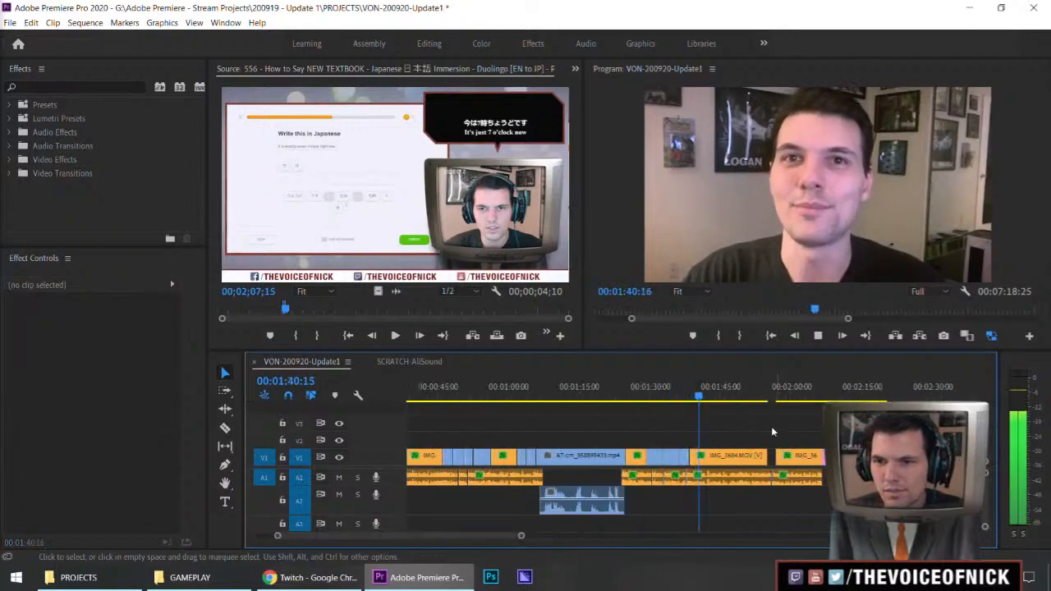
{"action": "key", "text": "equal"}
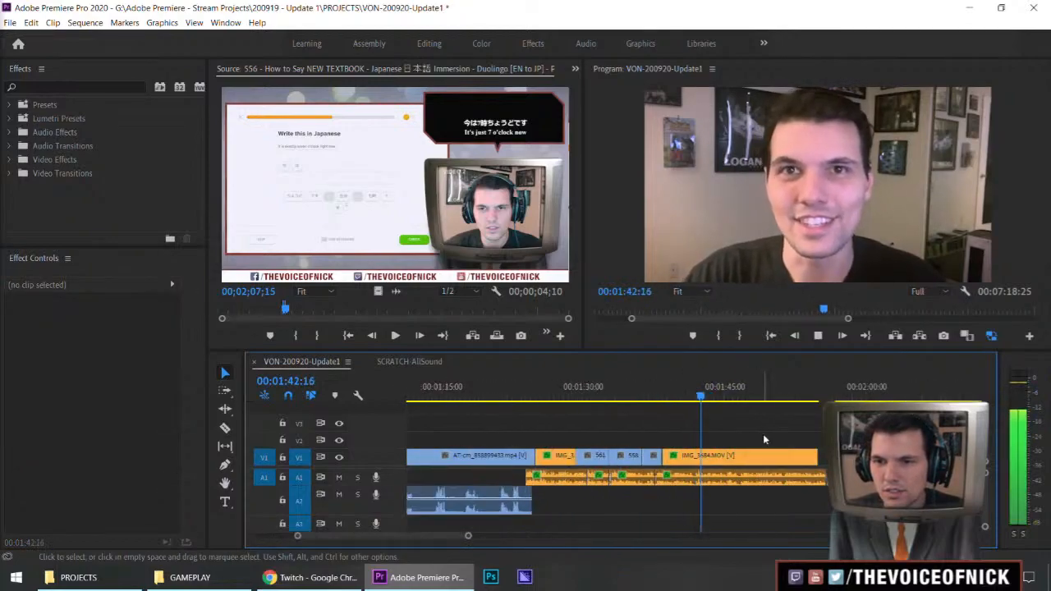
{"action": "key", "text": "minus"}
{"action": "key", "text": "equal"}
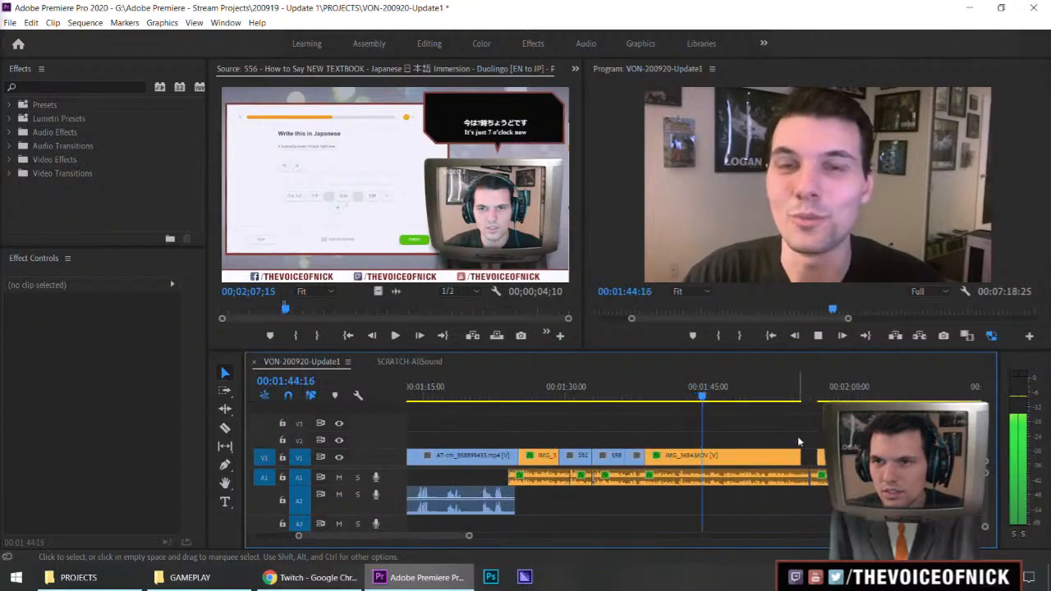
{"action": "key", "text": "equal"}
{"action": "key", "text": "space"}
{"action": "left_click_drag", "start_coordinate": [796, 450], "coordinate": [717, 452]}
{"action": "left_click_drag", "start_coordinate": [754, 440], "coordinate": [786, 433]}
Play the audio over the empty stretch after the shortened IMG_3684 clip to judge what footage it needs
{"action": "key", "text": "minus"}
{"action": "key", "text": "minus"}
{"action": "key", "text": "minus"}
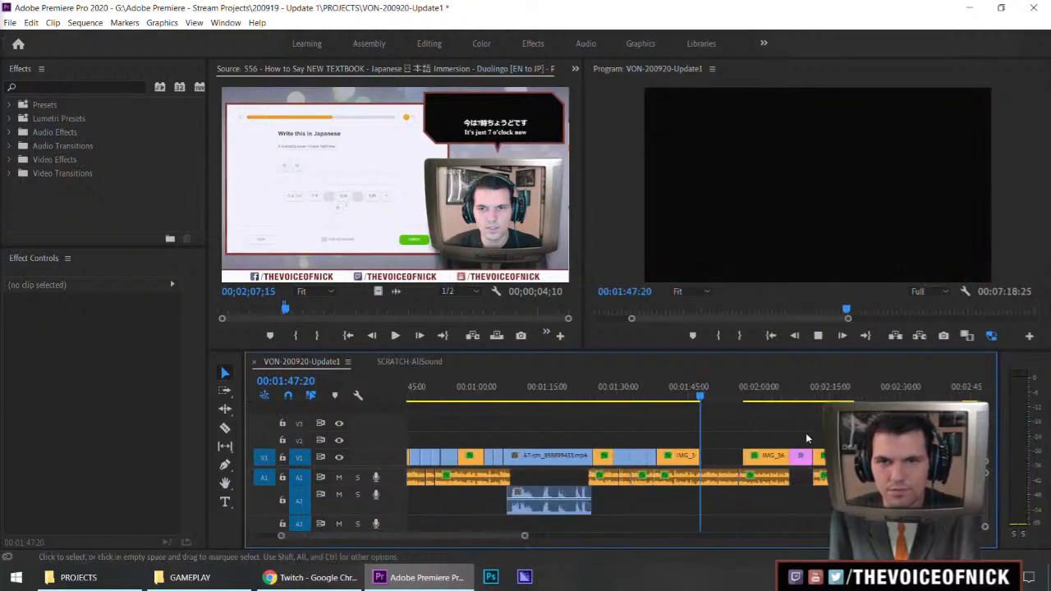
{"action": "key", "text": "space"}
{"action": "key", "text": "equal"}
{"action": "key", "text": "equal"}
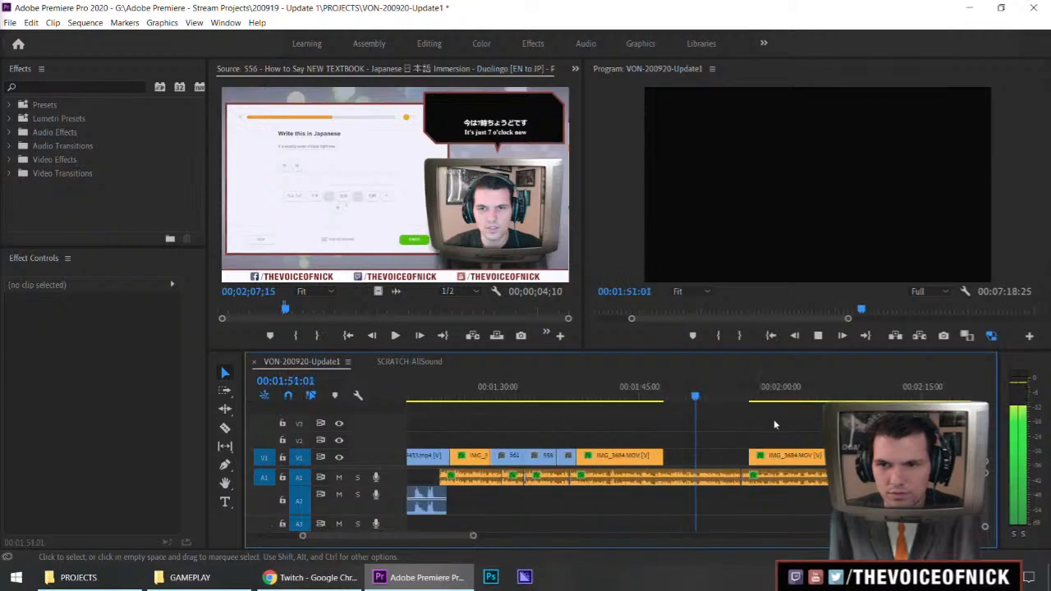
Mark a roughly 6-second excerpt from about 00;06;42 of the NEW TEXTBOOK source and place it on V2 after the shortened IMG_3684 clip
{"action": "left_click", "coordinate": [336, 312]}
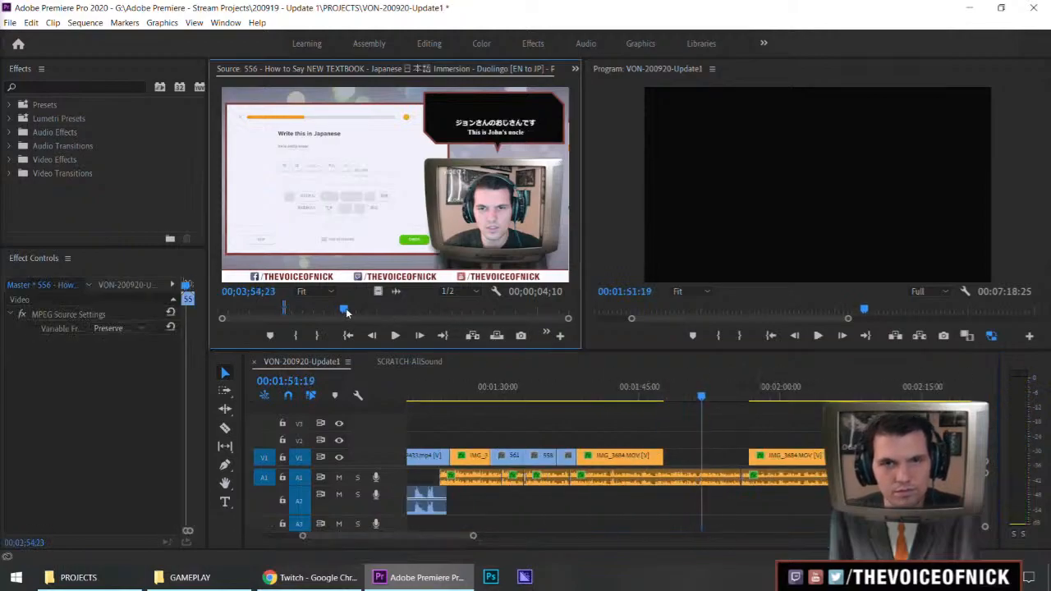
{"action": "left_click", "coordinate": [379, 310]}
{"action": "key", "text": "space"}
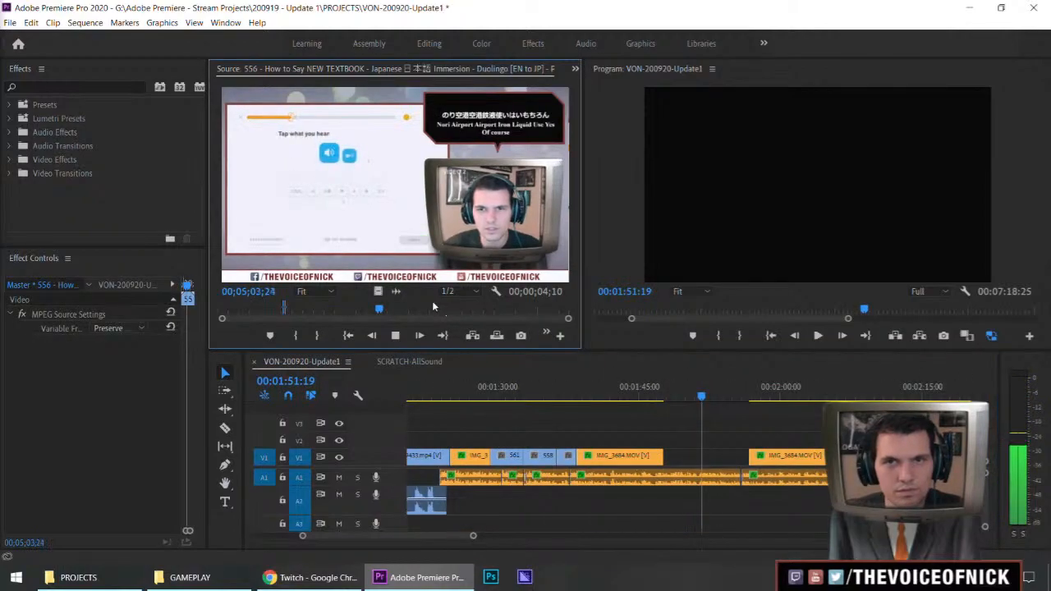
{"action": "left_click", "coordinate": [417, 311]}
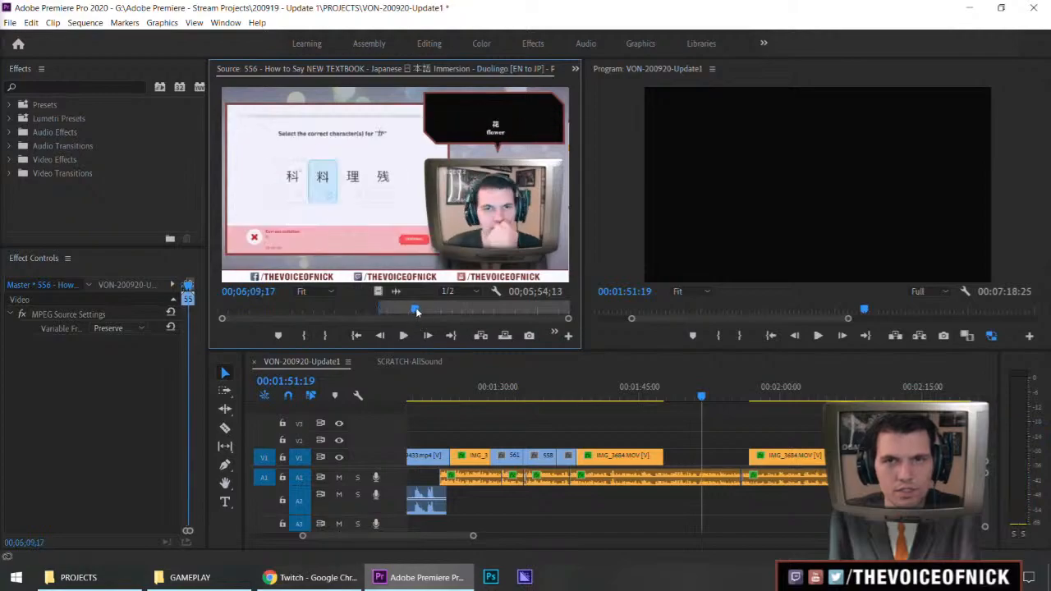
{"action": "left_click", "coordinate": [430, 310]}
{"action": "key", "text": "space"}
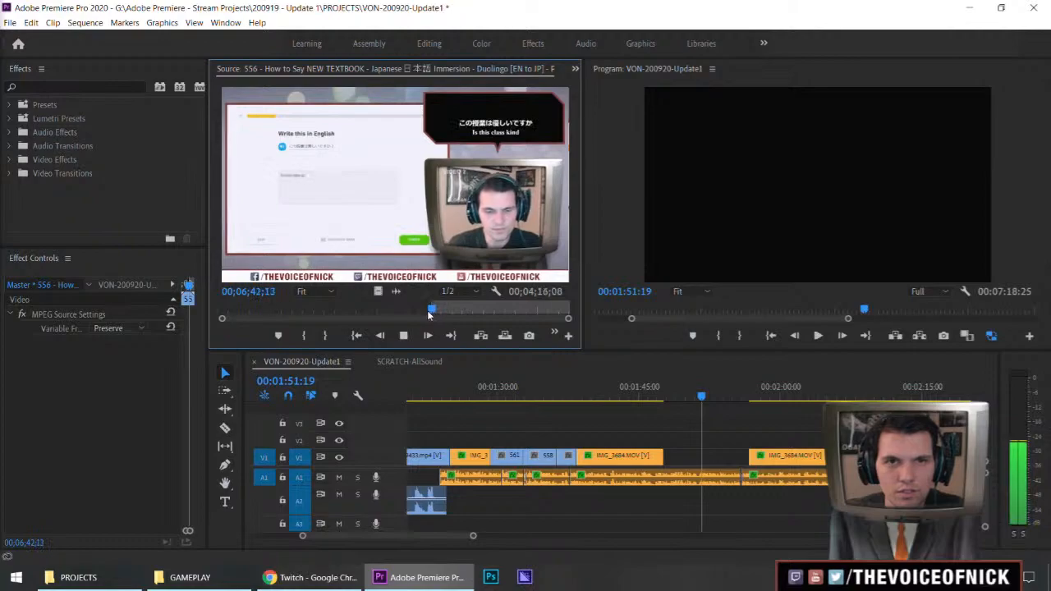
{"action": "key", "text": "i"}
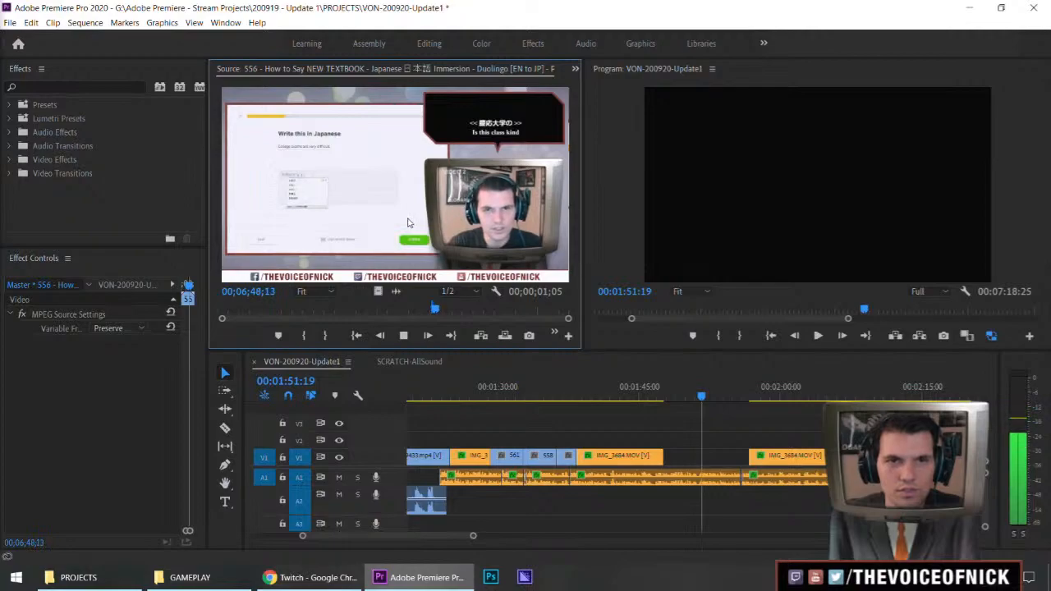
{"action": "left_click_drag", "start_coordinate": [400, 221], "coordinate": [665, 438]}
Preview the sequence enlarged from about 00:01:44 through the placed NEW TEXTBOOK excerpt
{"action": "left_click", "coordinate": [635, 396]}
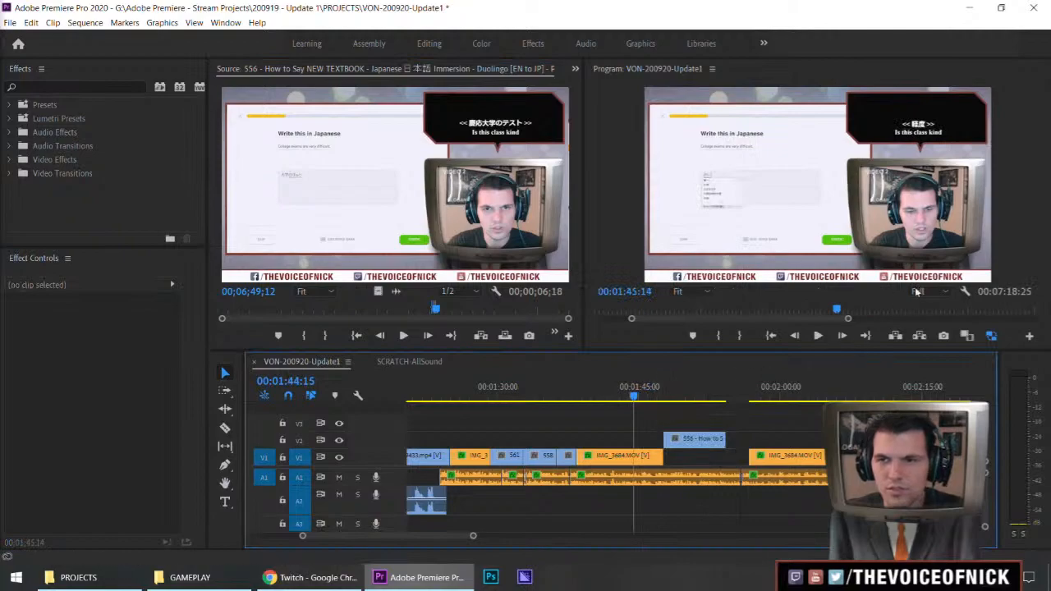
{"action": "key", "text": "grave"}
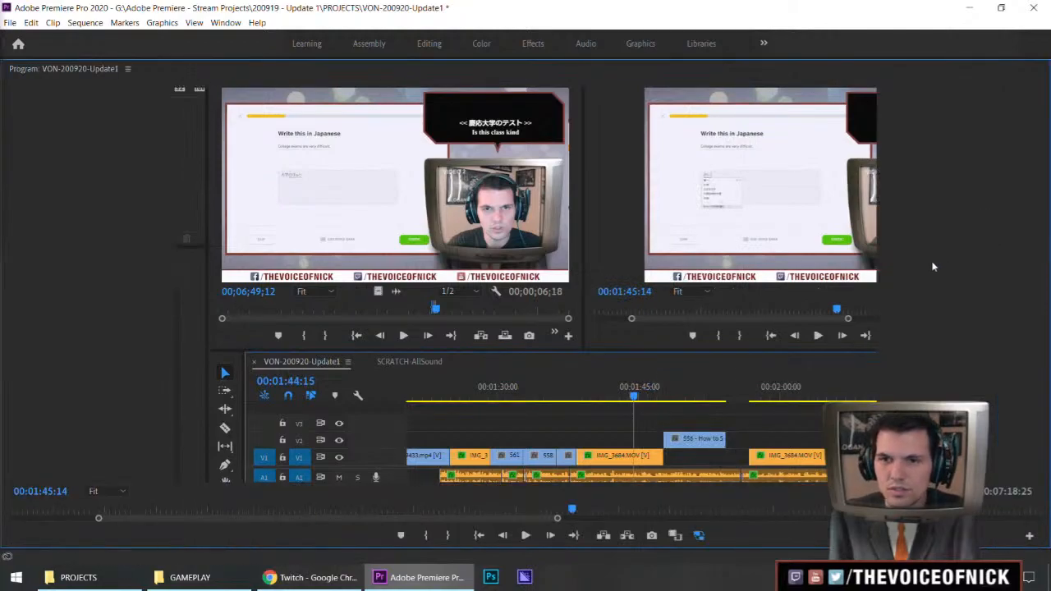
{"action": "key", "text": "space"}
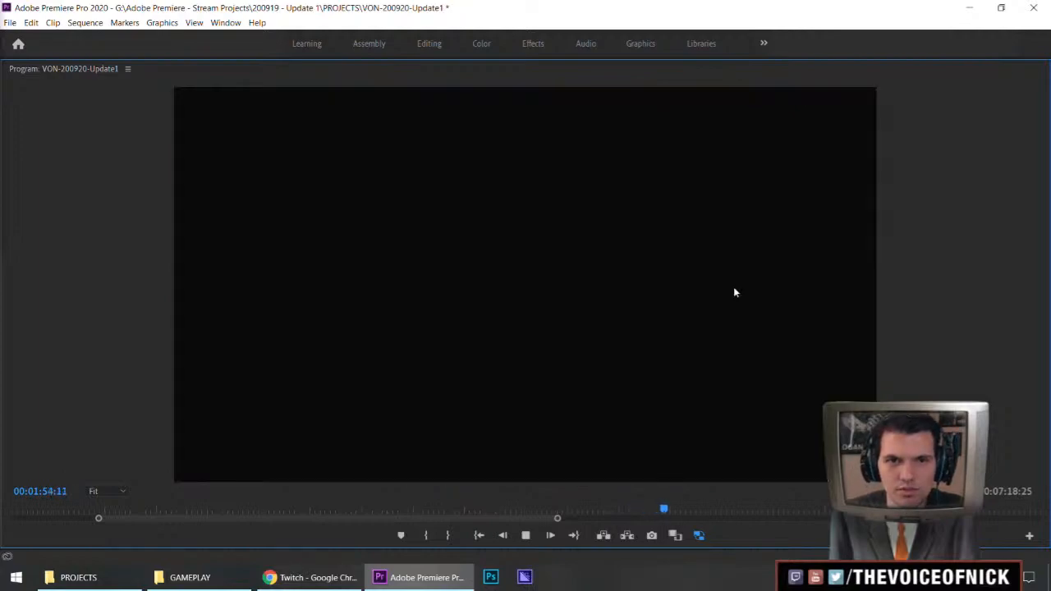
{"action": "key", "text": "grave"}
{"action": "key", "text": "space"}
Trim the end of the IMG_3684 clip to about 00:01:46:15 and move the NEW TEXTBOOK excerpt down against it on V1
{"action": "left_click_drag", "start_coordinate": [649, 395], "coordinate": [637, 397]}
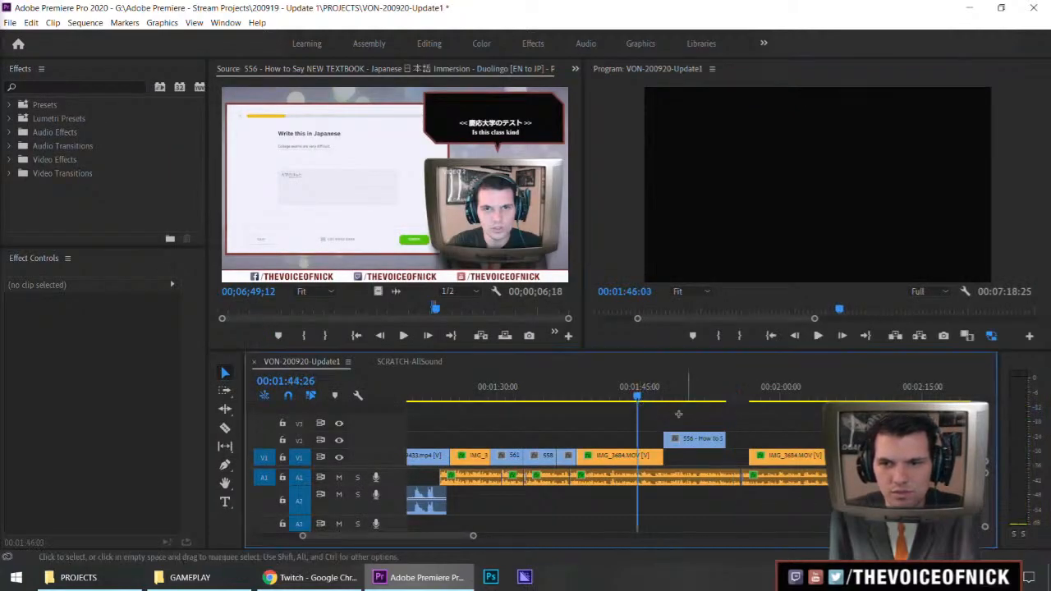
{"action": "key", "text": "equal"}
{"action": "key", "text": "equal"}
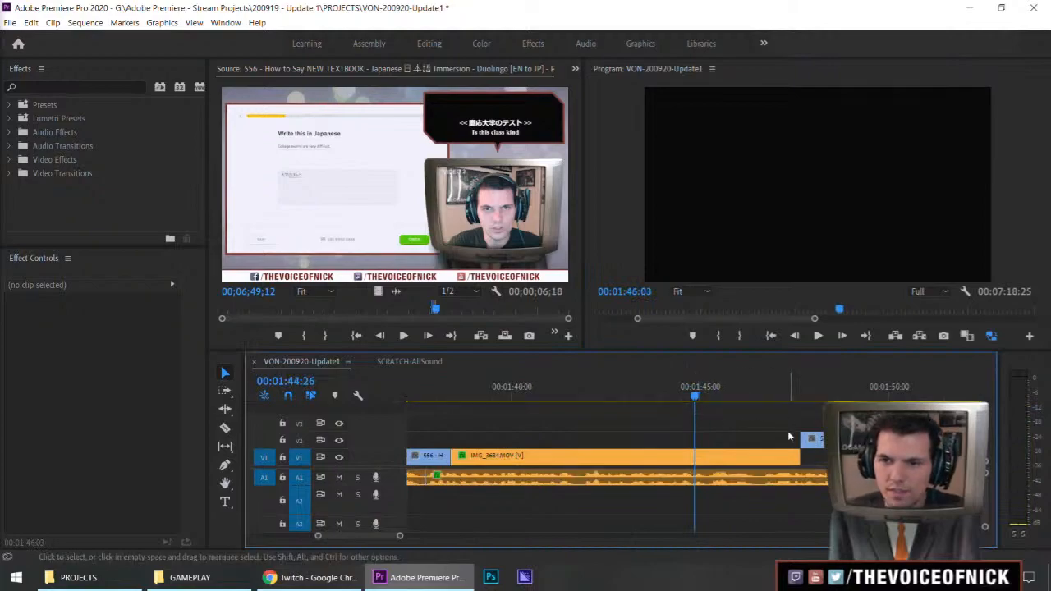
{"action": "key", "text": "space"}
{"action": "mouse_move", "coordinate": [795, 420]}
{"action": "left_mouse_down"}
{"action": "mouse_move", "coordinate": [783, 431]}
{"action": "mouse_move", "coordinate": [801, 433]}
{"action": "left_mouse_up"}
{"action": "key", "text": "space"}
{"action": "left_click_drag", "start_coordinate": [783, 446], "coordinate": [781, 456]}
{"action": "left_click", "coordinate": [729, 389]}
{"action": "mouse_move", "coordinate": [795, 418]}
{"action": "left_mouse_down"}
{"action": "mouse_move", "coordinate": [777, 424]}
{"action": "mouse_move", "coordinate": [793, 433]}
{"action": "left_mouse_up"}
Play the NEW TEXTBOOK excerpt against the voice audio and trim its end to 00:01:52:20
{"action": "key", "text": "space"}
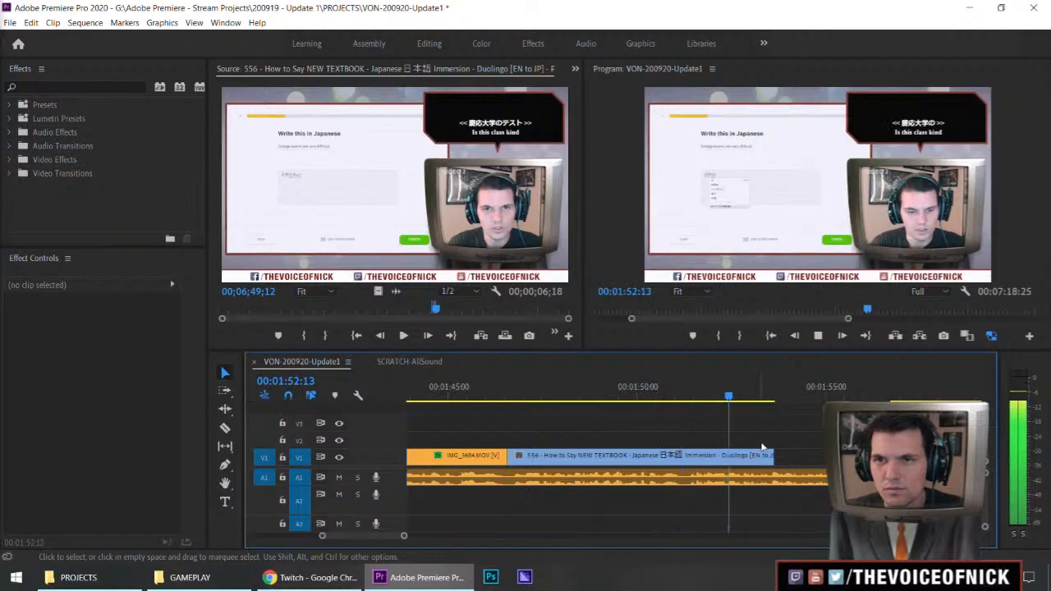
{"action": "key", "text": "space"}
{"action": "left_click_drag", "start_coordinate": [773, 457], "coordinate": [738, 458]}
{"action": "left_click_drag", "start_coordinate": [810, 428], "coordinate": [757, 445]}
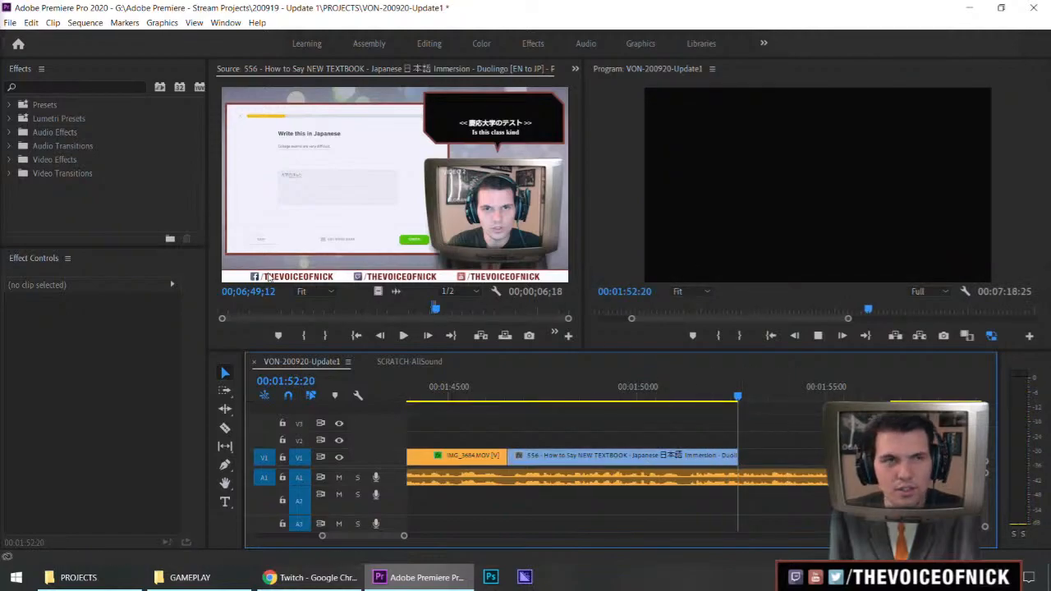
{"action": "key", "text": "space"}
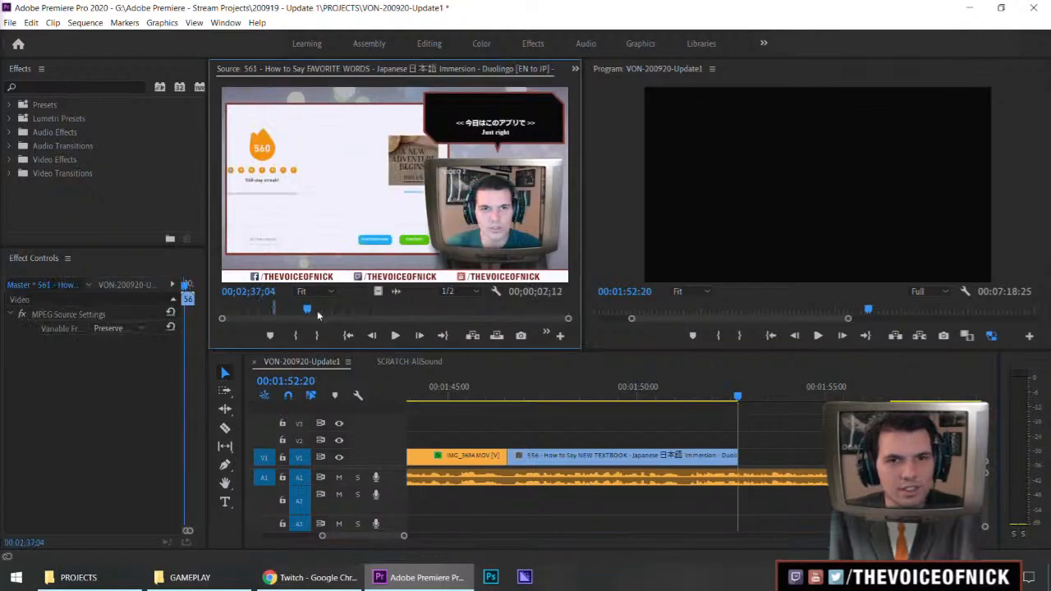
Mark a 2-second-18-frame excerpt ending about 00;05;01 in the FAVORITE WORDS source and place it on V2 after the NEW TEXTBOOK excerpt
{"action": "left_click", "coordinate": [349, 311]}
{"action": "key", "text": "grave"}
{"action": "left_click_drag", "start_coordinate": [402, 513], "coordinate": [465, 521]}
{"action": "key", "text": "space"}
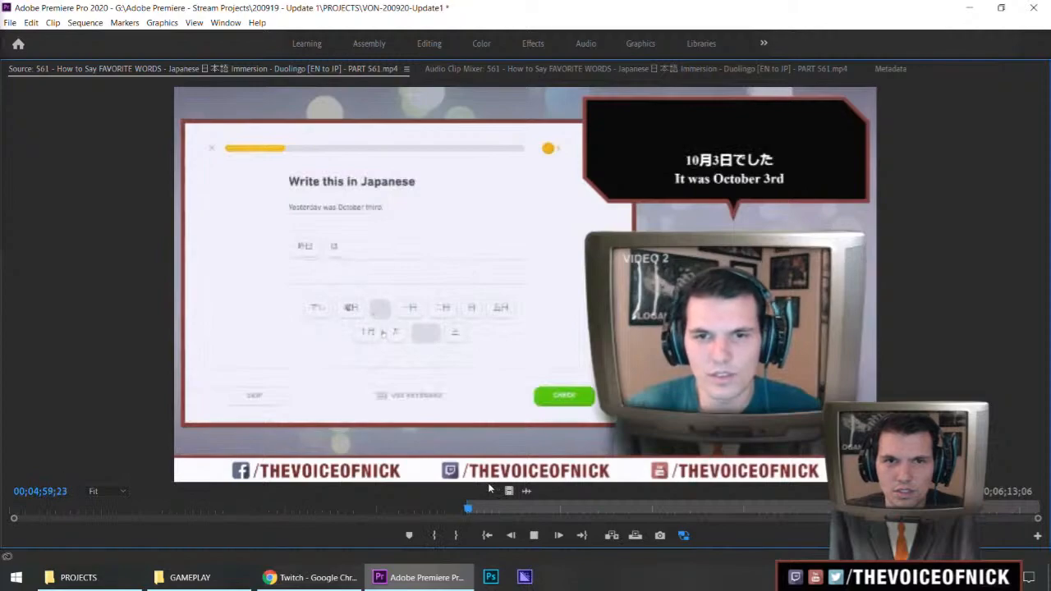
{"action": "key", "text": "space"}
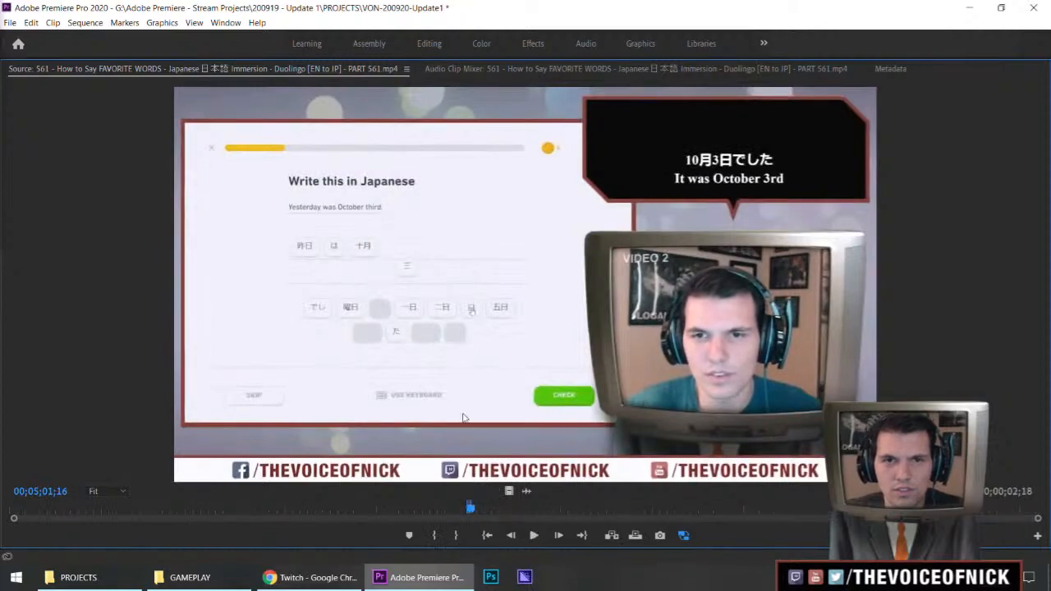
{"action": "key", "text": "grave"}
{"action": "left_click_drag", "start_coordinate": [378, 291], "coordinate": [820, 427]}
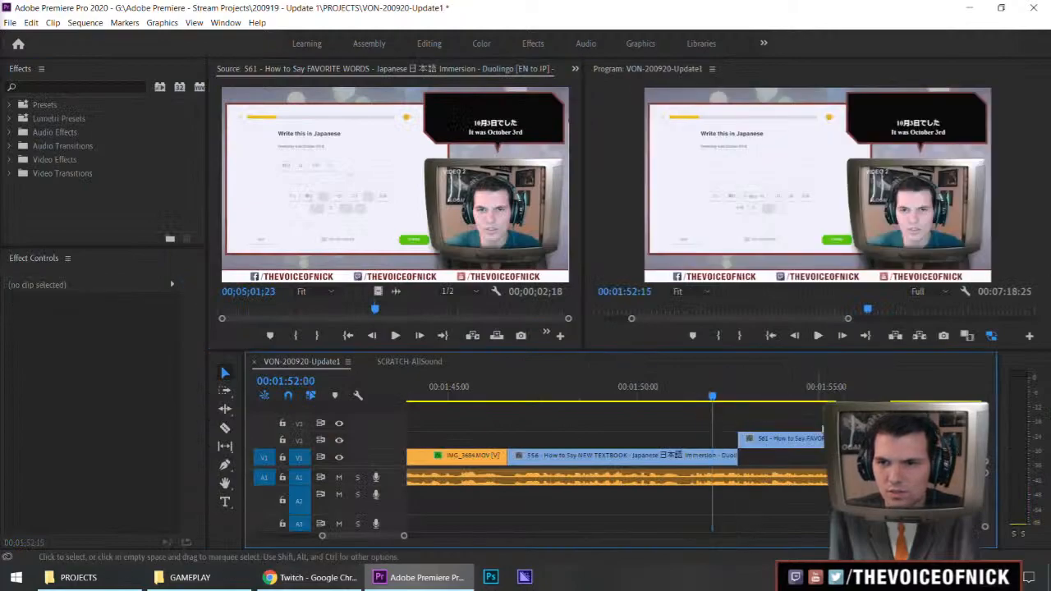
Trim a few frames off the start of the FAVORITE WORDS excerpt on V2 and close it up against the end of the NEW TEXTBOOK clip
{"action": "key", "text": "space"}
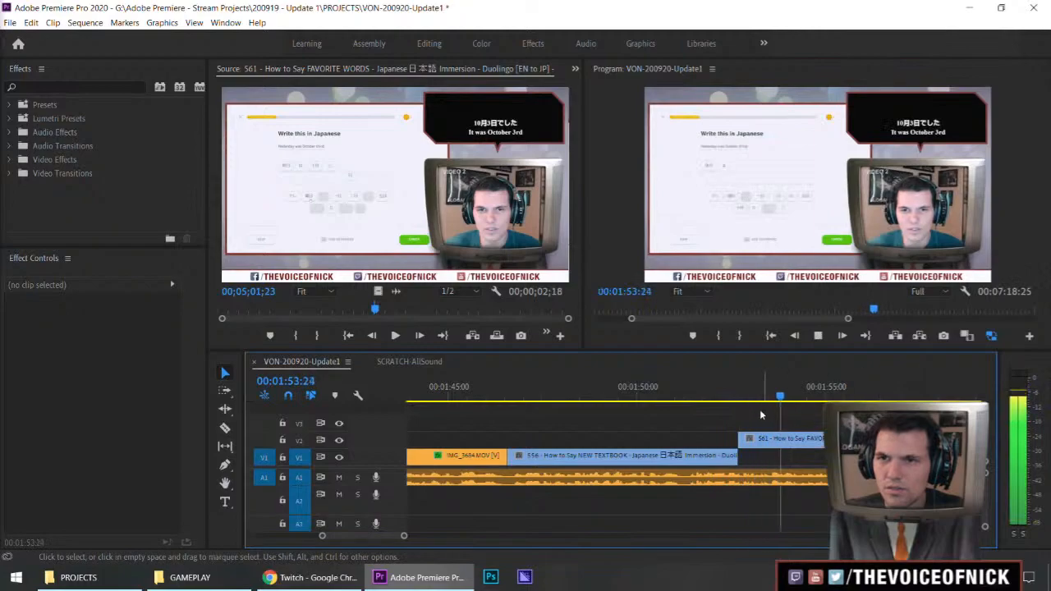
{"action": "key", "text": "space"}
{"action": "left_click", "coordinate": [747, 443]}
{"action": "left_click", "coordinate": [741, 441]}
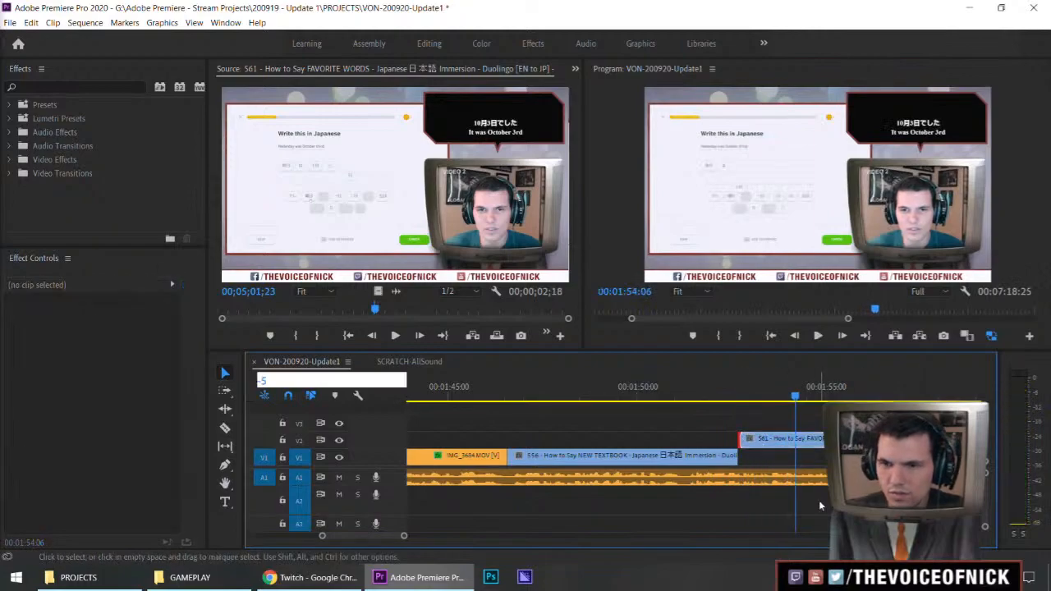
{"action": "left_click_drag", "start_coordinate": [811, 441], "coordinate": [805, 445]}
Preview the cut from NEW TEXTBOOK into the FAVORITE WORDS excerpt enlarged, playing on into the following IMG_3684 clip
{"action": "left_click_drag", "start_coordinate": [727, 388], "coordinate": [718, 389]}
{"action": "left_click", "coordinate": [803, 413]}
{"action": "key", "text": "space"}
{"action": "key", "text": "grave"}
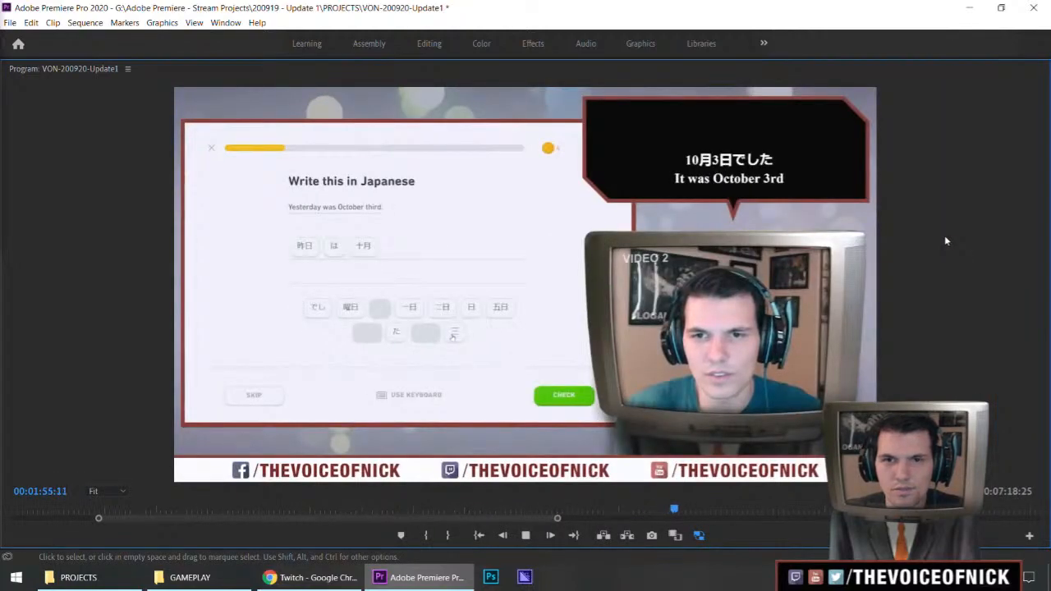
{"action": "key", "text": "grave"}
{"action": "key", "text": "space"}
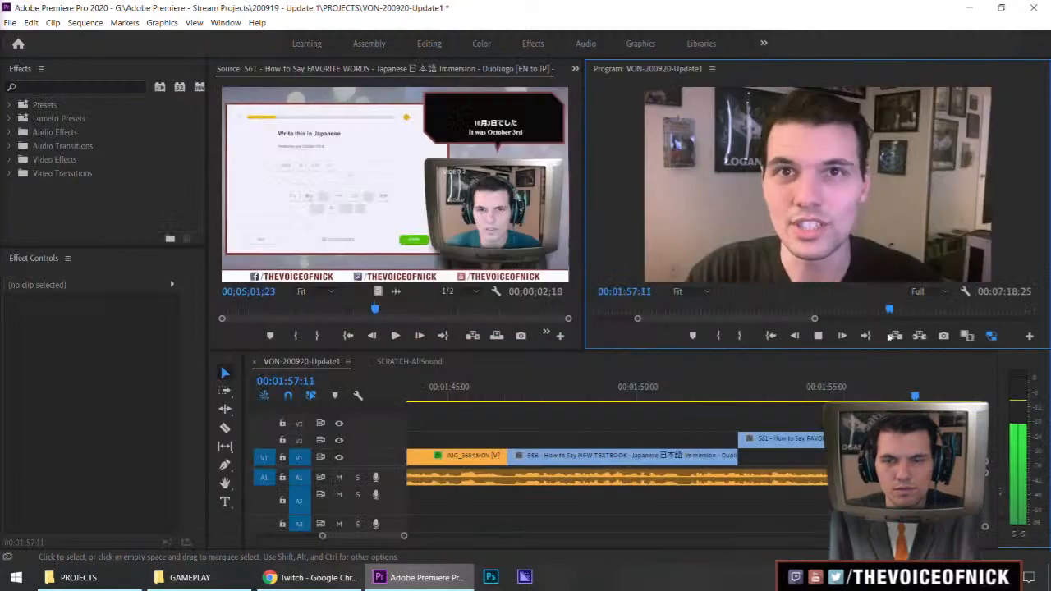
Trim the end of the FAVORITE WORDS excerpt to the start of the next IMG_3684 clip and move it down into the gap on V1
{"action": "left_click", "coordinate": [881, 395]}
{"action": "key", "text": "space"}
{"action": "key", "text": "space"}
{"action": "left_click_drag", "start_coordinate": [913, 440], "coordinate": [895, 439]}
{"action": "key", "text": "space"}
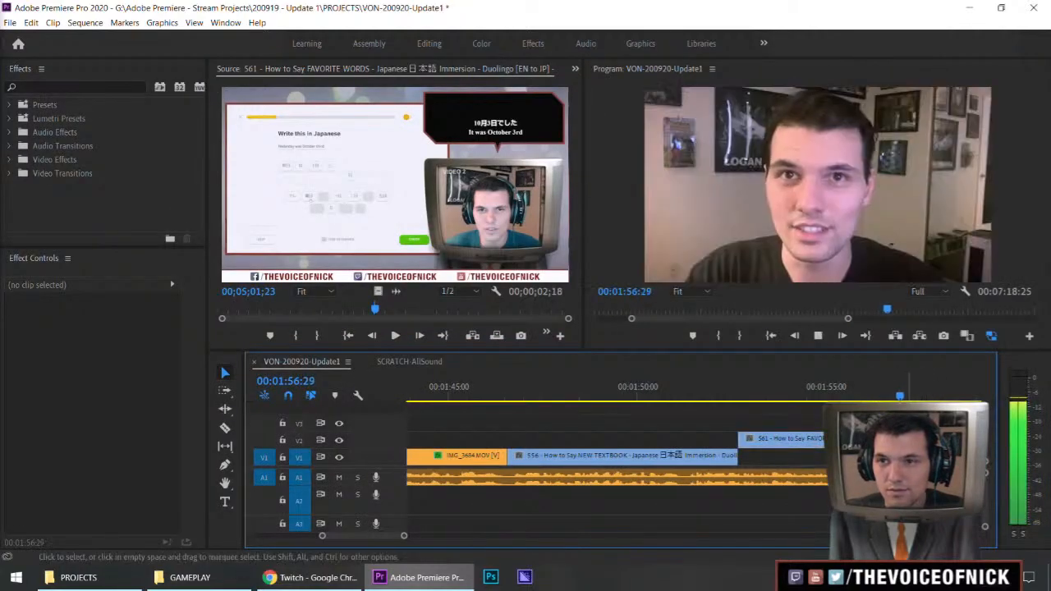
{"action": "left_click_drag", "start_coordinate": [811, 438], "coordinate": [808, 455]}
Play on through the IMG_3684 clip after the filled gap up to the pink clip at about 00:02:06 to review the continuation
{"action": "key", "text": "minus"}
{"action": "key", "text": "minus"}
{"action": "key", "text": "minus"}
{"action": "key", "text": "minus"}
{"action": "key", "text": "equal"}
{"action": "left_click", "coordinate": [721, 438]}
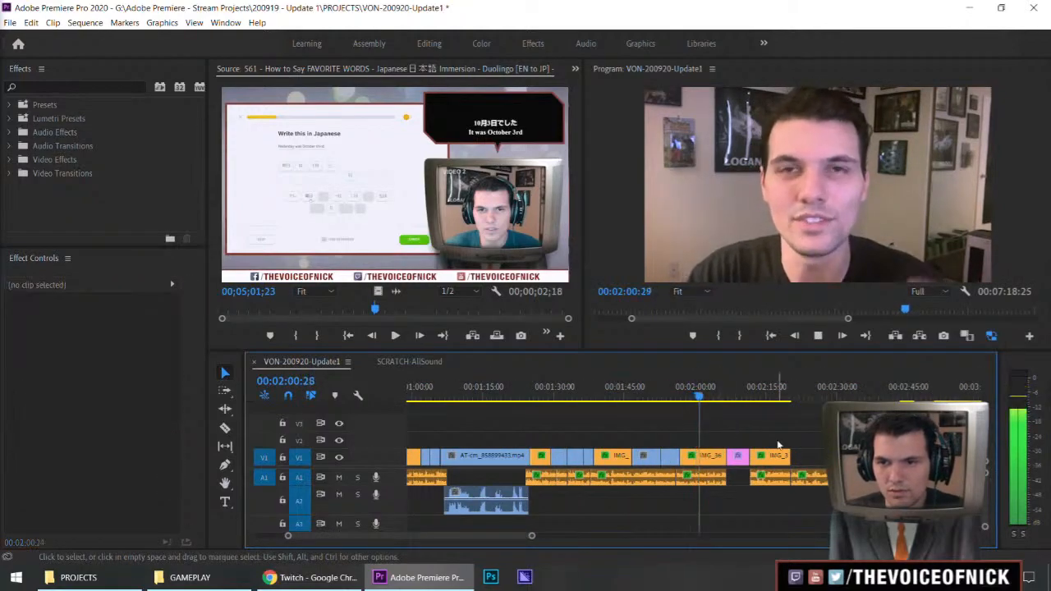
{"action": "key", "text": "minus"}
{"action": "key", "text": "equal"}
{"action": "mouse_move", "coordinate": [727, 434]}
{"action": "left_mouse_down"}
{"action": "mouse_move", "coordinate": [754, 427]}
{"action": "mouse_move", "coordinate": [739, 430]}
{"action": "left_mouse_up"}
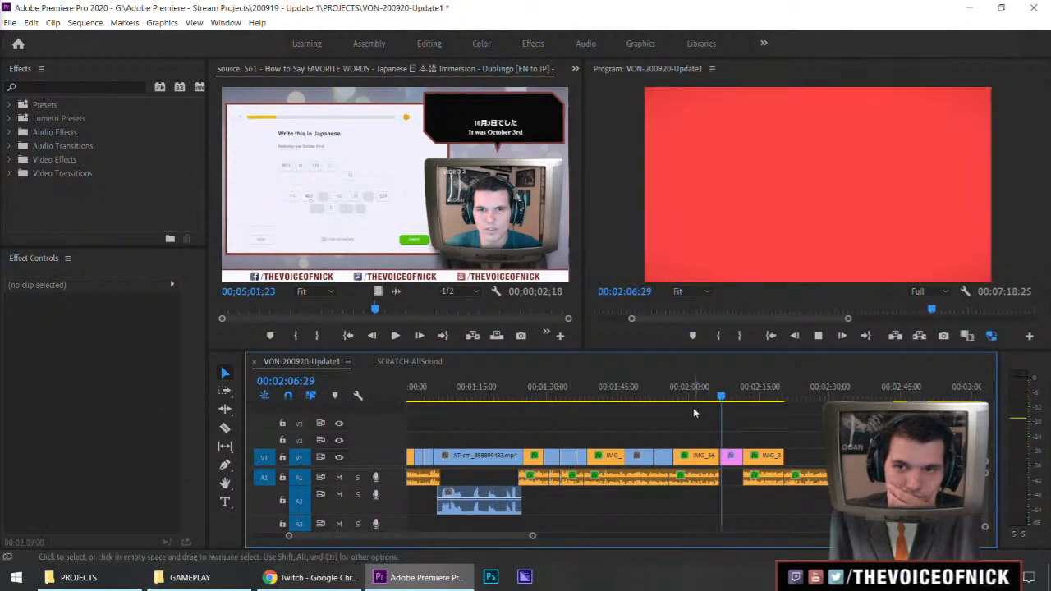
Replay the sequence from about 00:01:54 across the cut from the FAVORITE WORDS excerpt into the IMG_3684 clip
{"action": "left_click", "coordinate": [662, 387]}
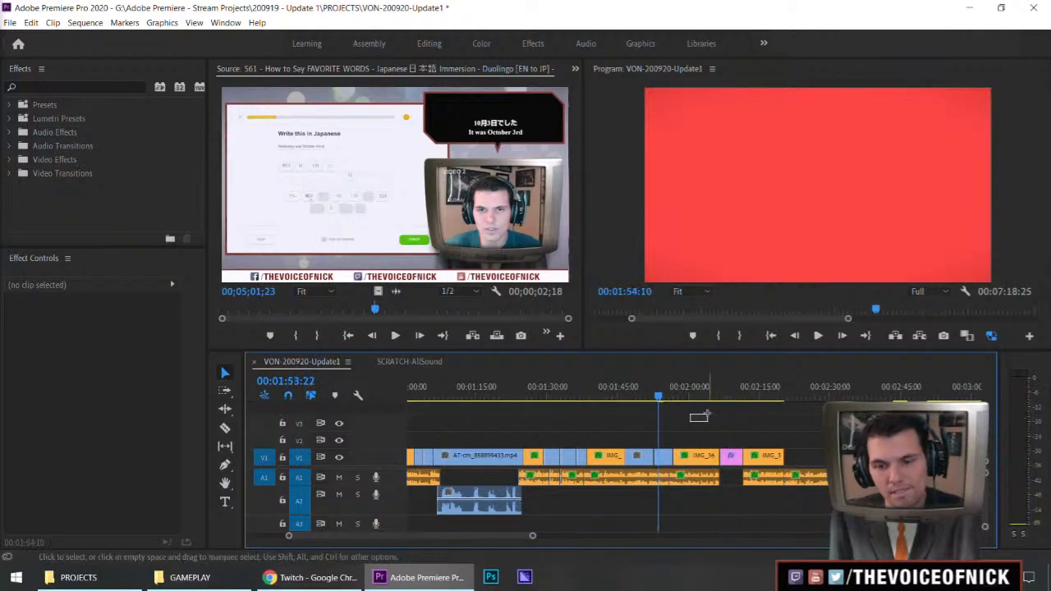
{"action": "key", "text": "minus"}
{"action": "key", "text": "equal"}
{"action": "key", "text": "space"}
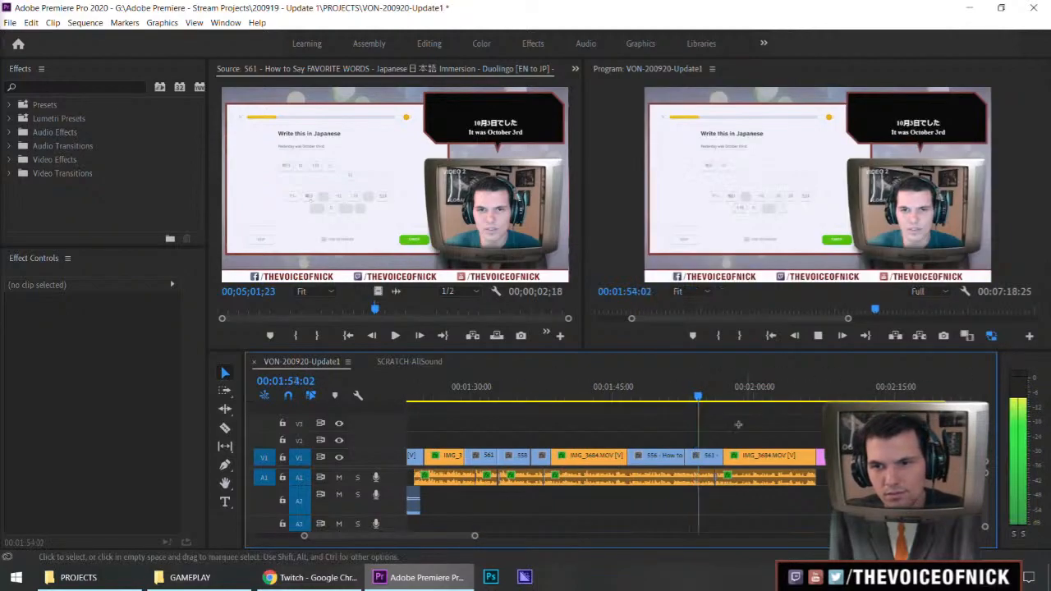
{"action": "key", "text": "minus"}
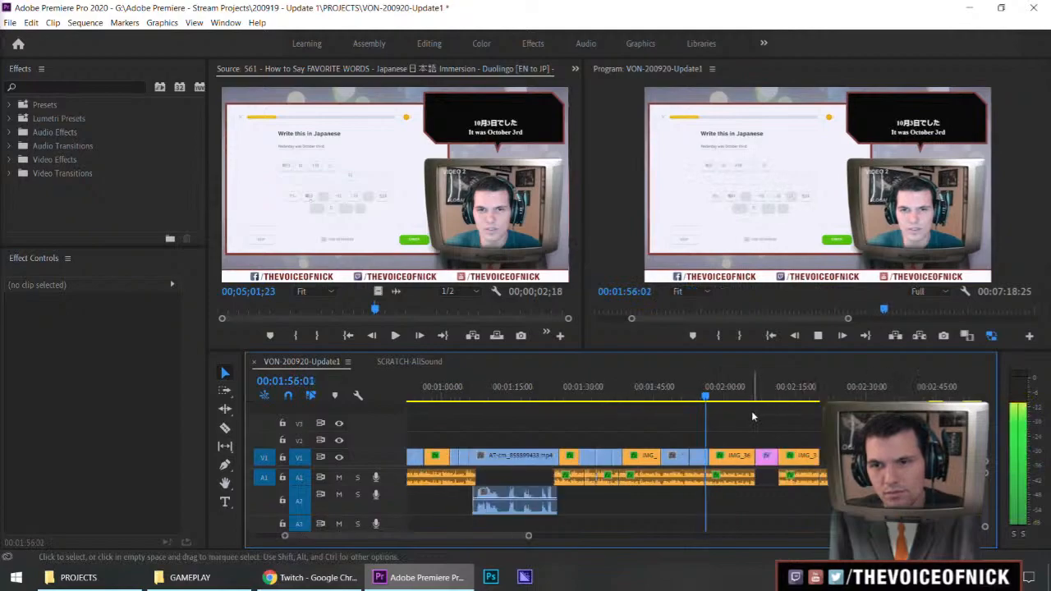
{"action": "key", "text": "equal"}
{"action": "key", "text": "equal"}
{"action": "key", "text": "space"}
Delete the video and audio clips that follow the FAVORITE WORDS excerpt, from about 00:01:56:23 on, and save the project
{"action": "left_click_drag", "start_coordinate": [768, 422], "coordinate": [905, 499]}
{"action": "key", "text": "Delete"}
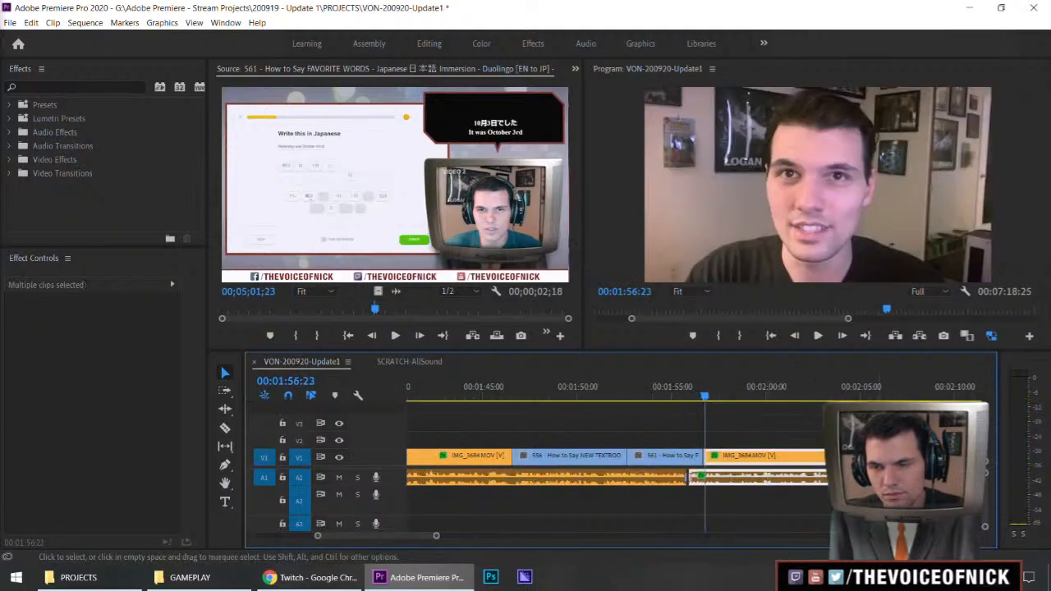
{"action": "key", "text": "minus"}
{"action": "mouse_move", "coordinate": [769, 425]}
{"action": "left_mouse_down"}
{"action": "mouse_move", "coordinate": [746, 454]}
{"action": "mouse_move", "coordinate": [763, 441]}
{"action": "left_mouse_up"}
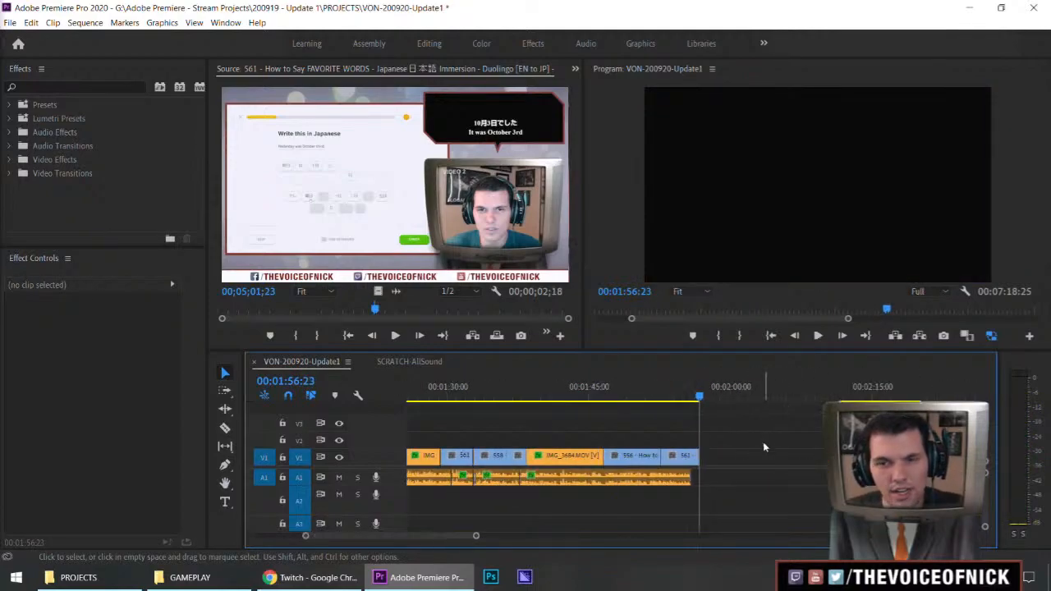
{"action": "key", "text": "ctrl+s"}
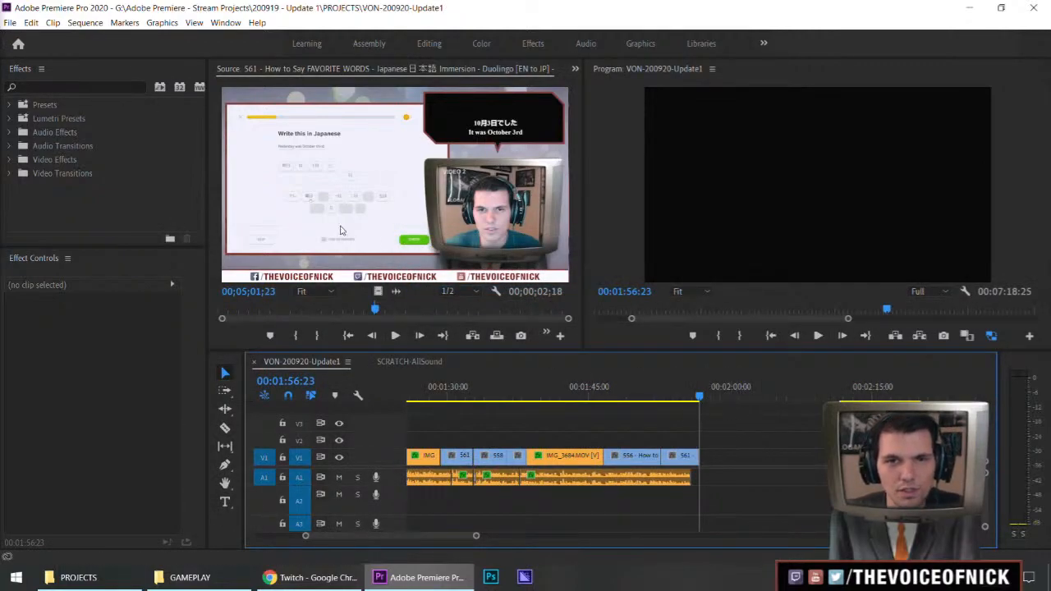
Look through the later part of the FAVORITE WORDS source, up to about 00;10;55, for usable Duolingo footage
{"action": "left_click", "coordinate": [449, 310]}
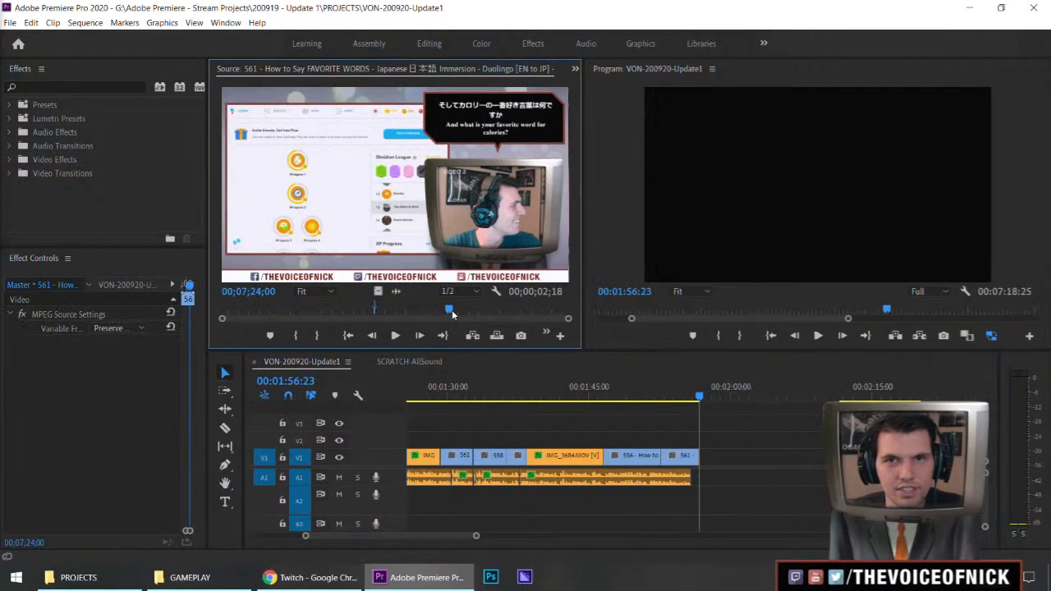
{"action": "left_click_drag", "start_coordinate": [501, 310], "coordinate": [551, 310]}
{"action": "key", "text": "grave"}
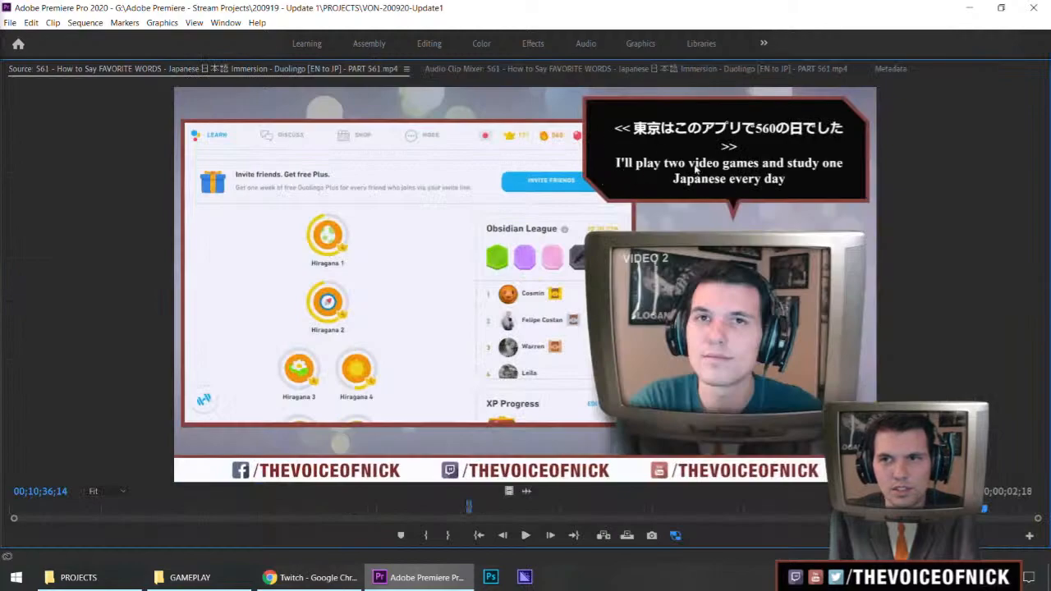
{"action": "left_click_drag", "start_coordinate": [986, 510], "coordinate": [1013, 510]}
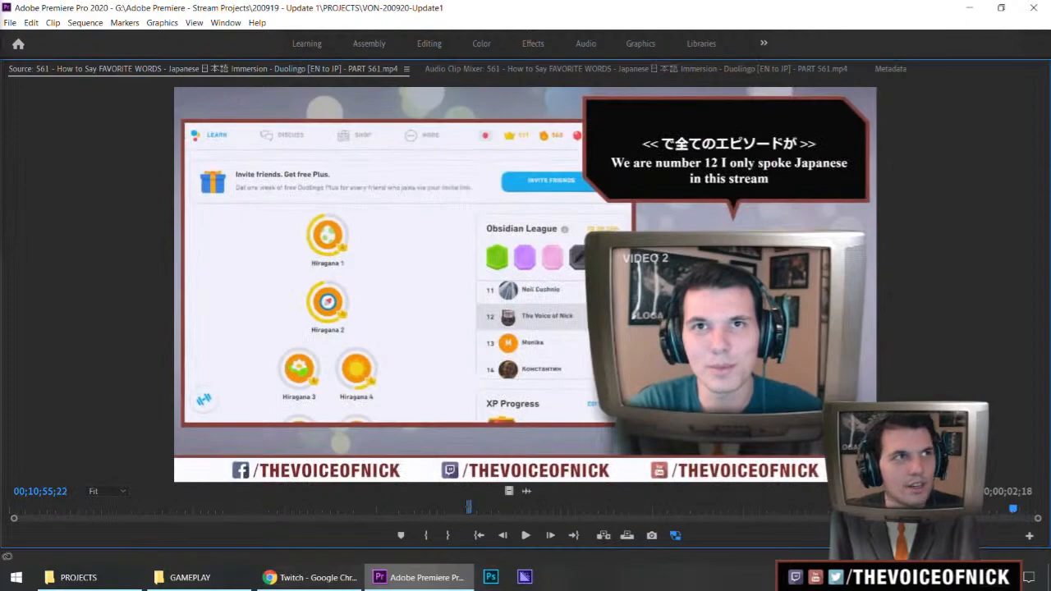
Review the SWEET FOODS source from about 00;08;14 and mark its Out point at about 00;08;30
{"action": "left_click_drag", "start_coordinate": [933, 514], "coordinate": [995, 516]}
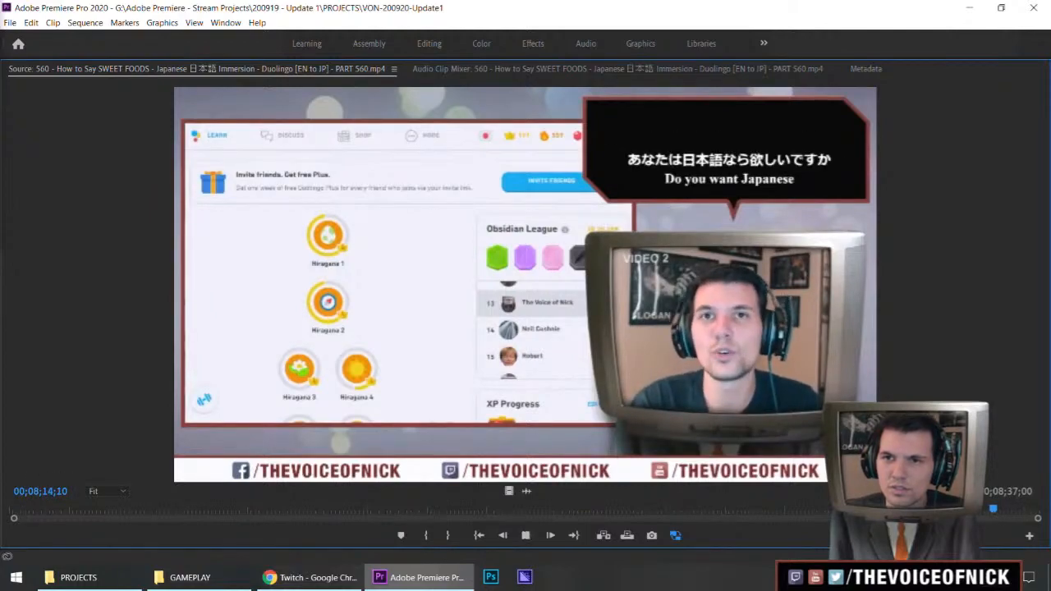
{"action": "key", "text": "space"}
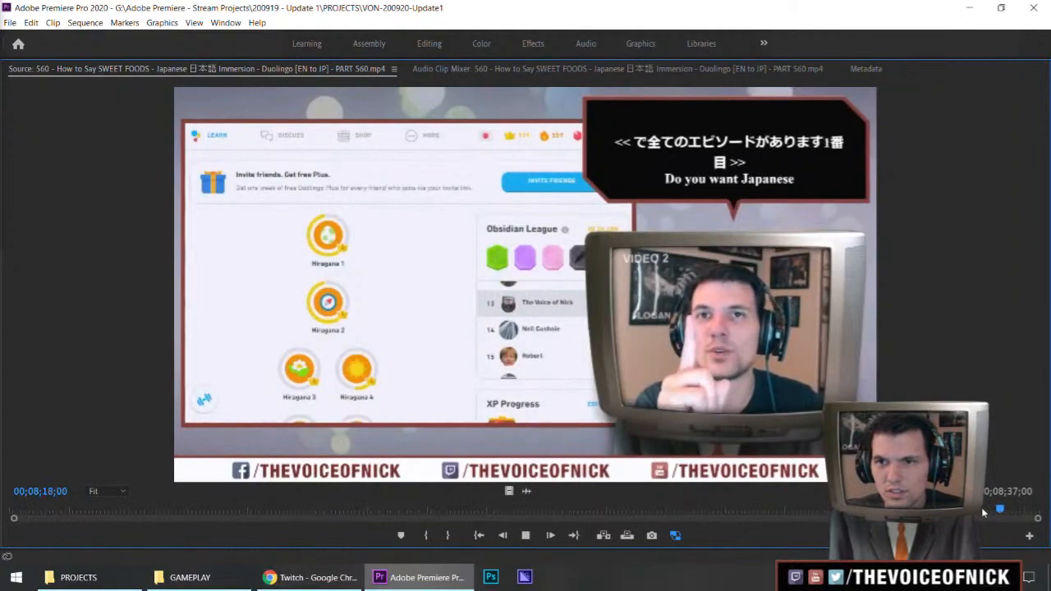
{"action": "key", "text": "o"}
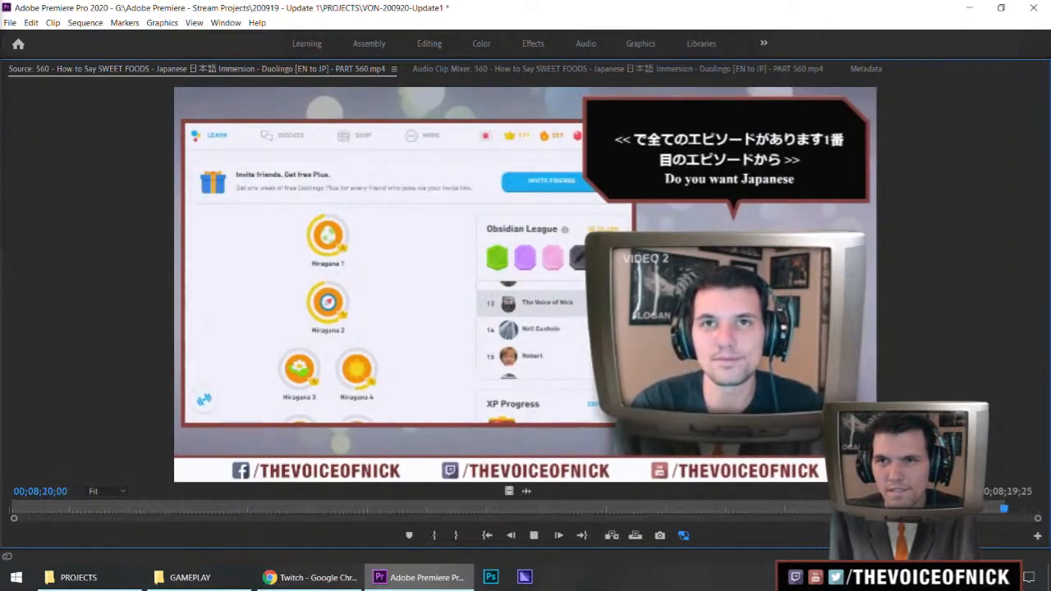
{"action": "key", "text": "o"}
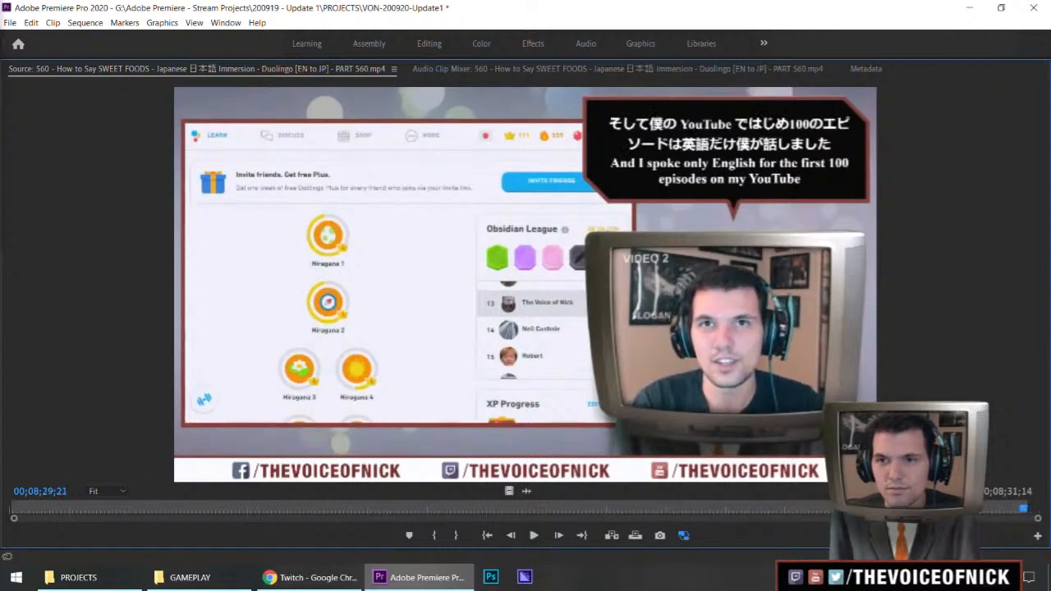
{"action": "key", "text": "o"}
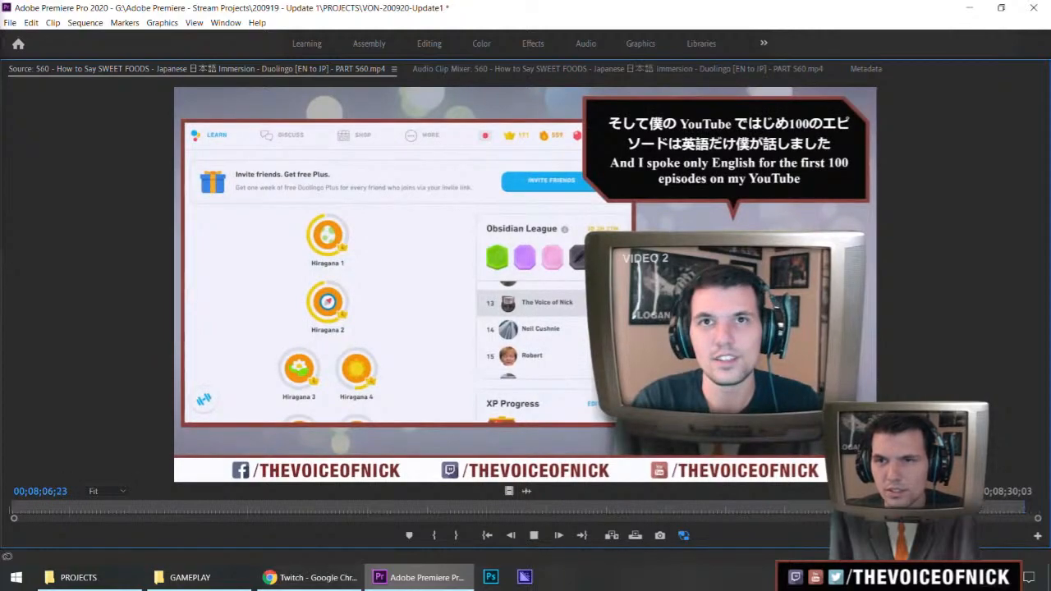
Mark the In point of the SWEET FOODS source at about 00;08;09, giving an excerpt of about 21 seconds
{"action": "key", "text": "i"}
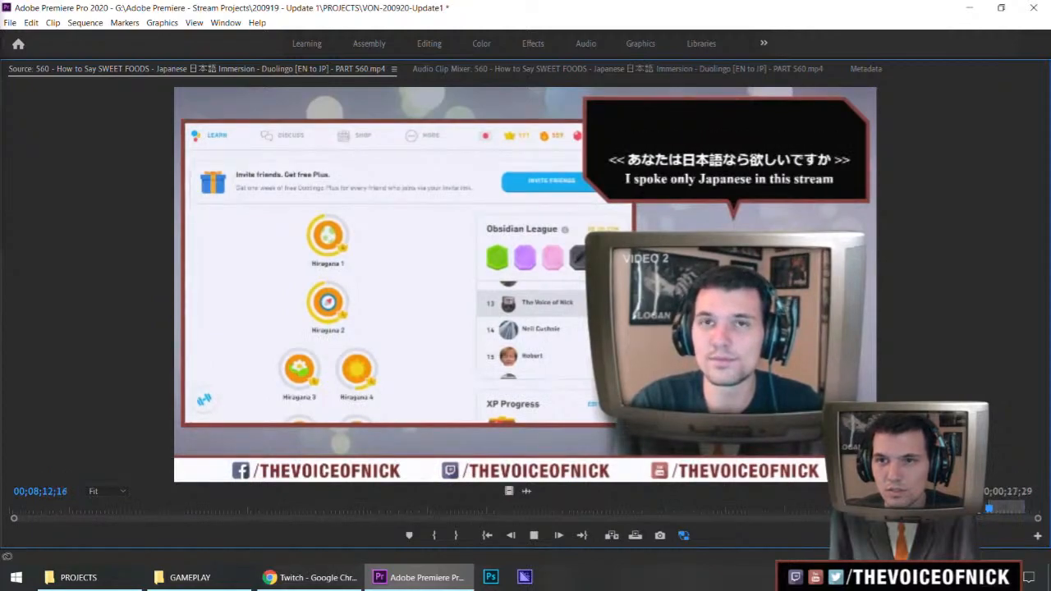
{"action": "left_click", "coordinate": [986, 511]}
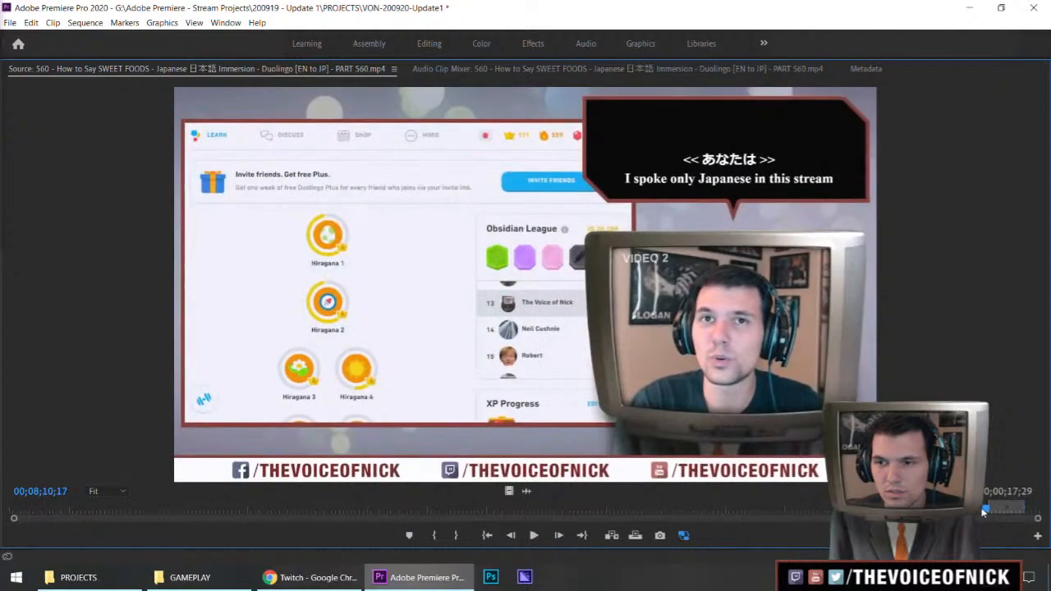
{"action": "left_click", "coordinate": [980, 514]}
{"action": "key", "text": "space"}
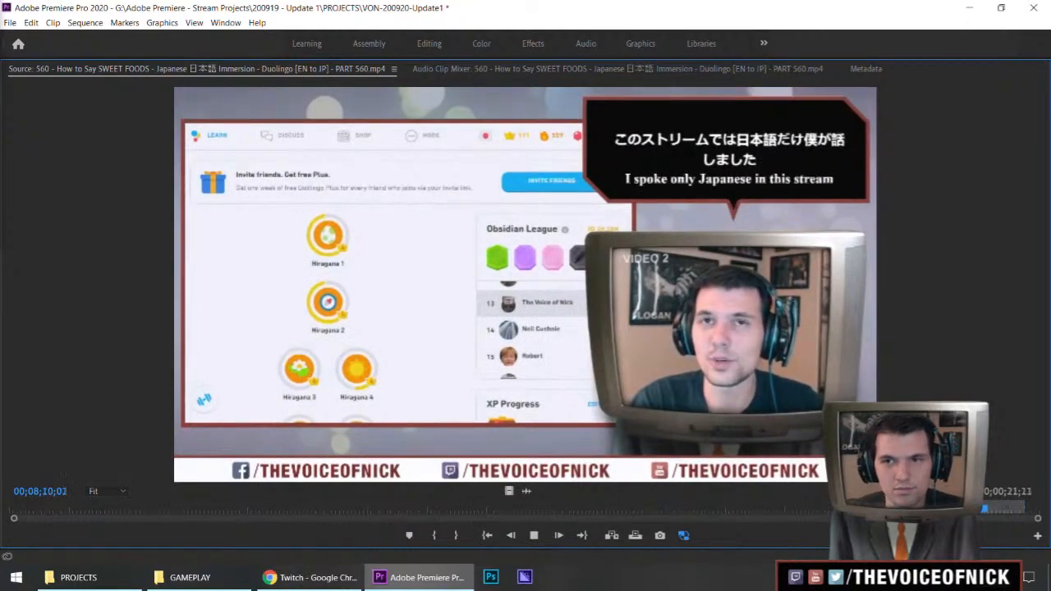
{"action": "key", "text": "grave"}
{"action": "left_click", "coordinate": [615, 425]}
{"action": "key", "text": "space"}
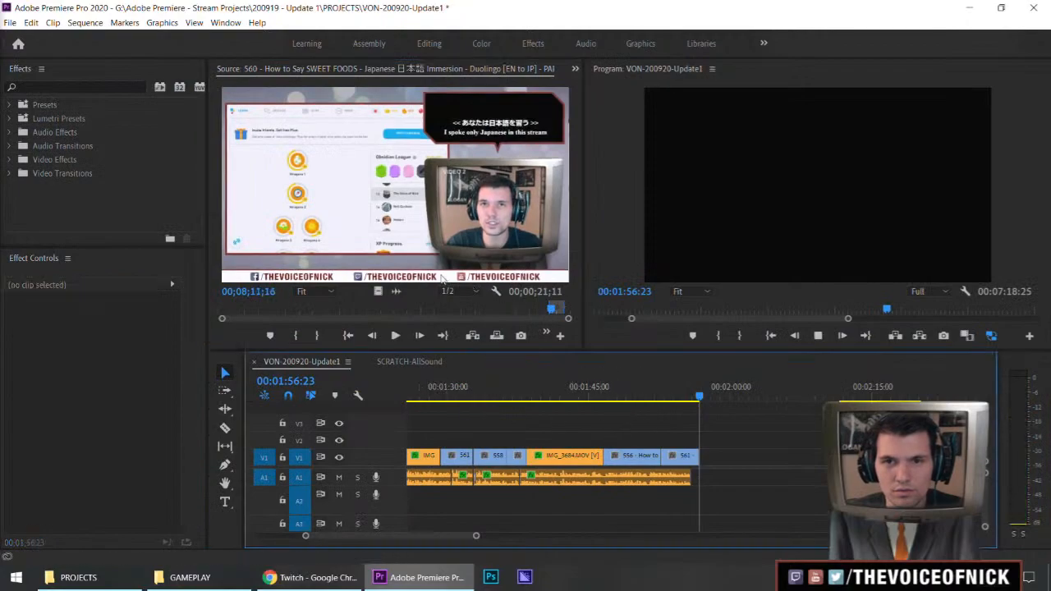
Shift the clips after the playhead about 11 seconds later and place the SWEET FOODS excerpt in the gap at about 00:01:58
{"action": "key", "text": "a"}
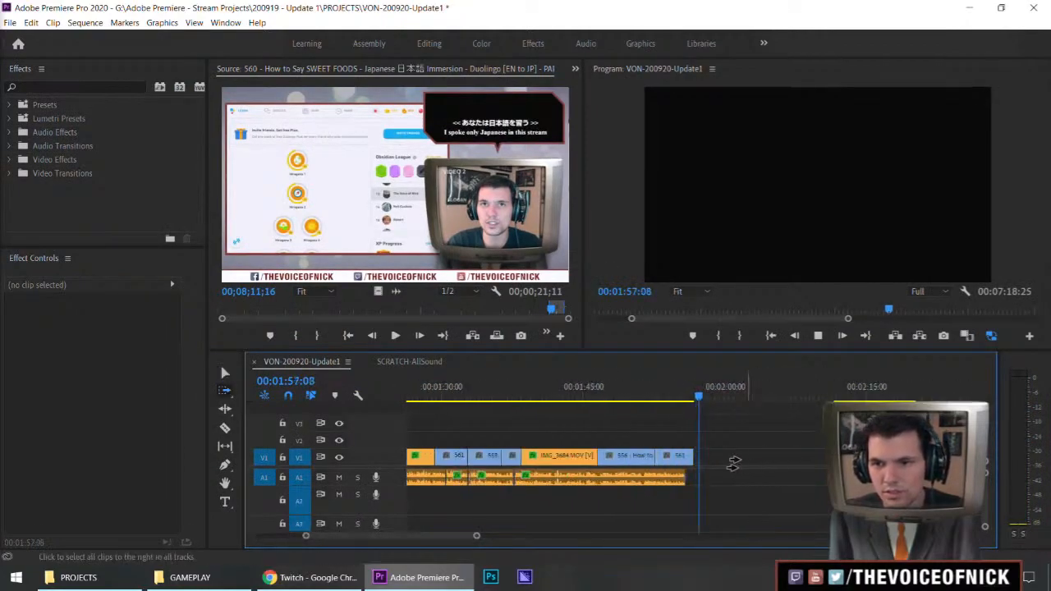
{"action": "left_click_drag", "start_coordinate": [780, 465], "coordinate": [883, 465]}
{"action": "key", "text": "v"}
{"action": "left_click", "coordinate": [803, 446]}
{"action": "left_click_drag", "start_coordinate": [530, 234], "coordinate": [711, 454]}
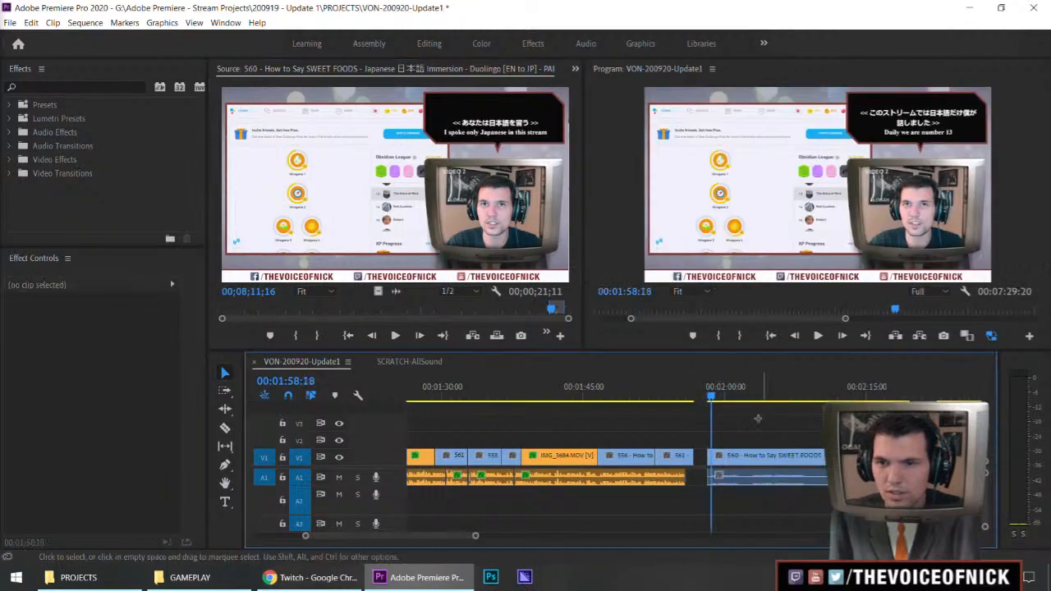
Adjust the audio gain of the SWEET FOODS clip in the sequence and play it back to check the level
{"action": "right_click", "coordinate": [761, 474]}
{"action": "left_click", "coordinate": [811, 348]}
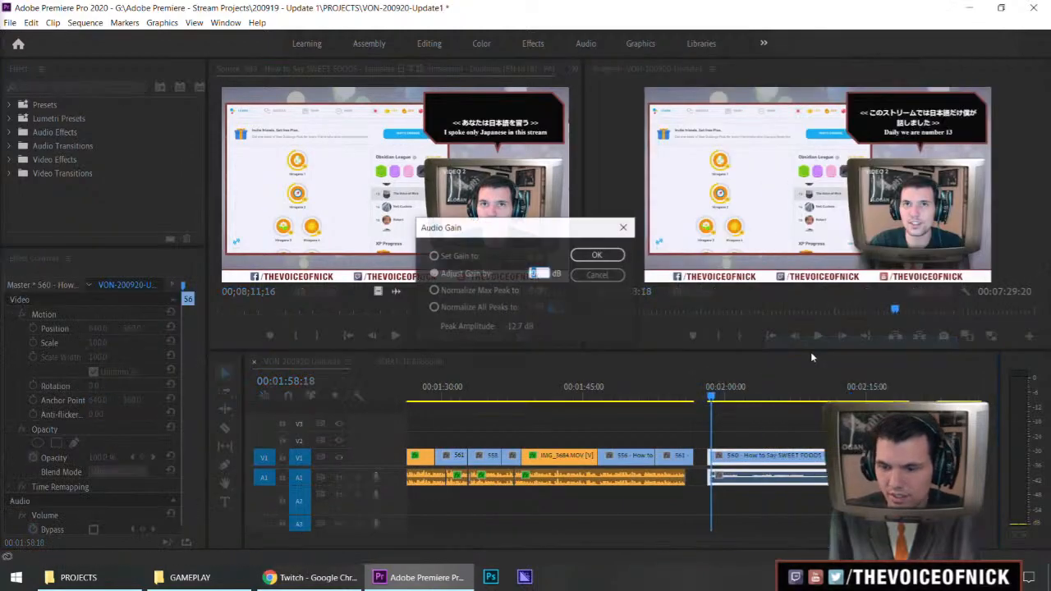
{"action": "key", "text": "Return"}
{"action": "key", "text": "space"}
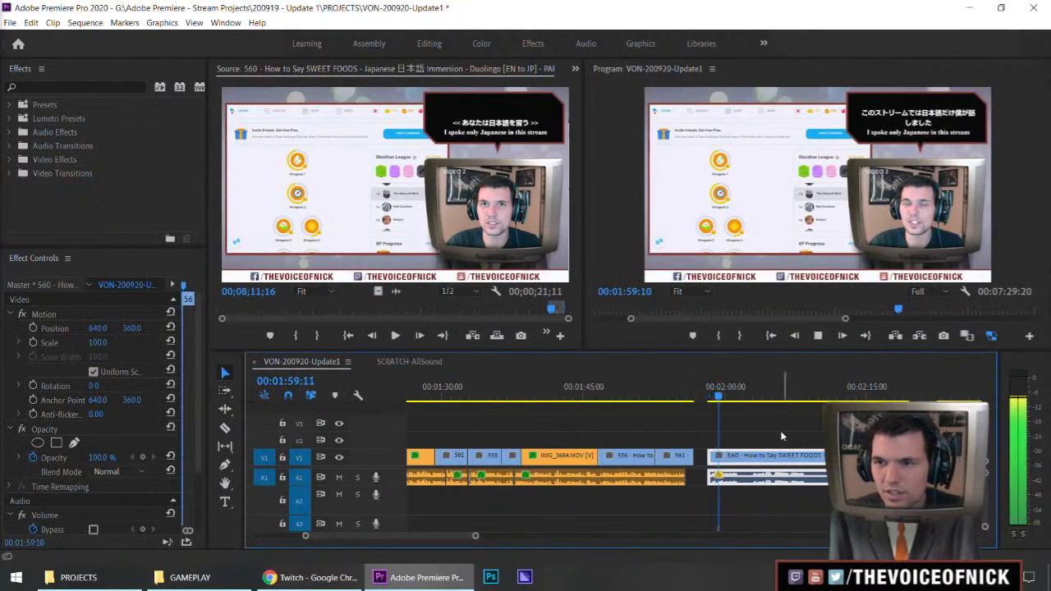
{"action": "right_click", "coordinate": [743, 484]}
{"action": "left_click", "coordinate": [802, 350]}
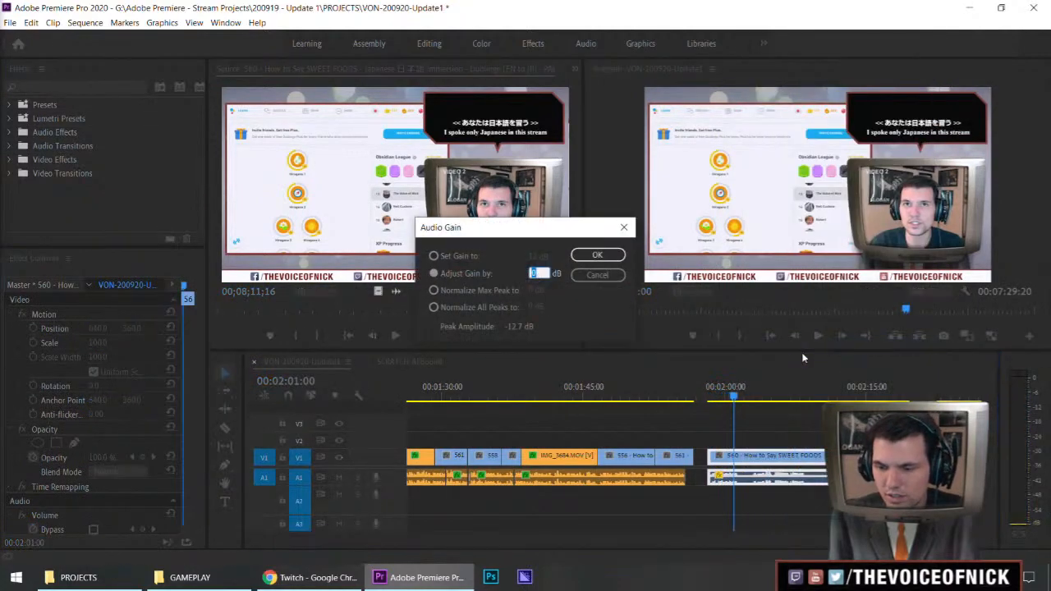
{"action": "key", "text": "Return"}
{"action": "key", "text": "space"}
{"action": "left_click", "coordinate": [813, 428]}
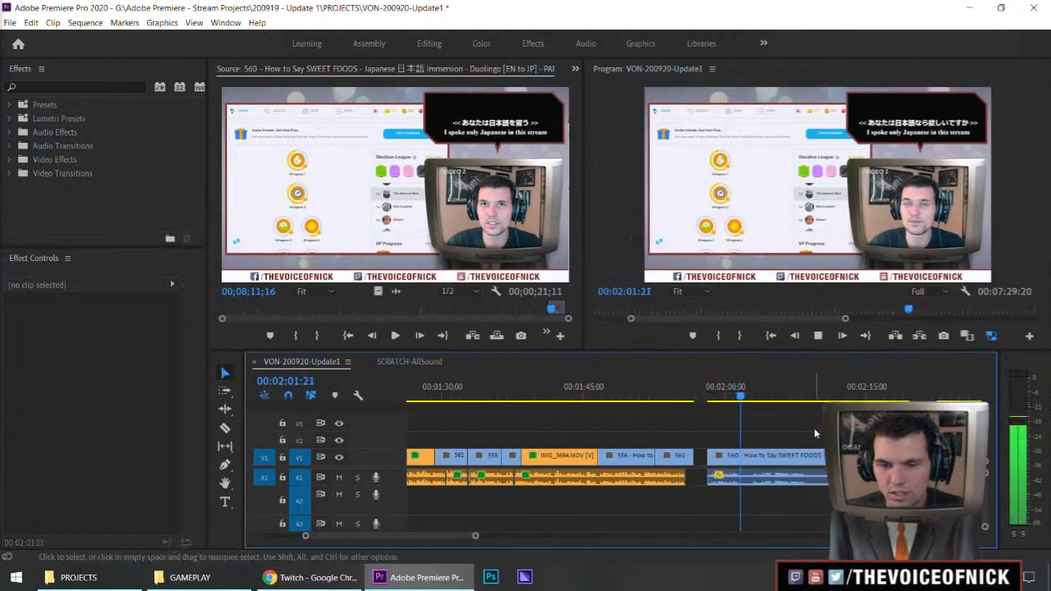
Cut the SWEET FOODS clip at about 00:02:02:19 and delete the part before the cut
{"action": "key", "text": "minus"}
{"action": "key", "text": "minus"}
{"action": "key", "text": "equal"}
{"action": "key", "text": "equal"}
{"action": "key", "text": "equal"}
{"action": "key", "text": "equal"}
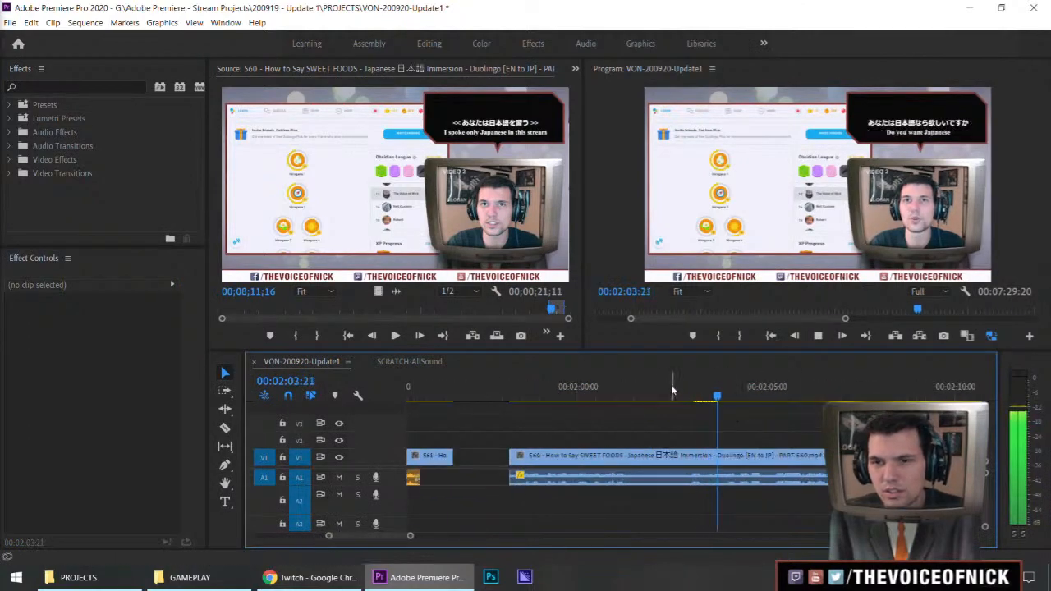
{"action": "left_click", "coordinate": [665, 399]}
{"action": "left_click", "coordinate": [680, 451]}
{"action": "left_click", "coordinate": [640, 456]}
{"action": "key", "text": "Delete"}
{"action": "key", "text": "space"}
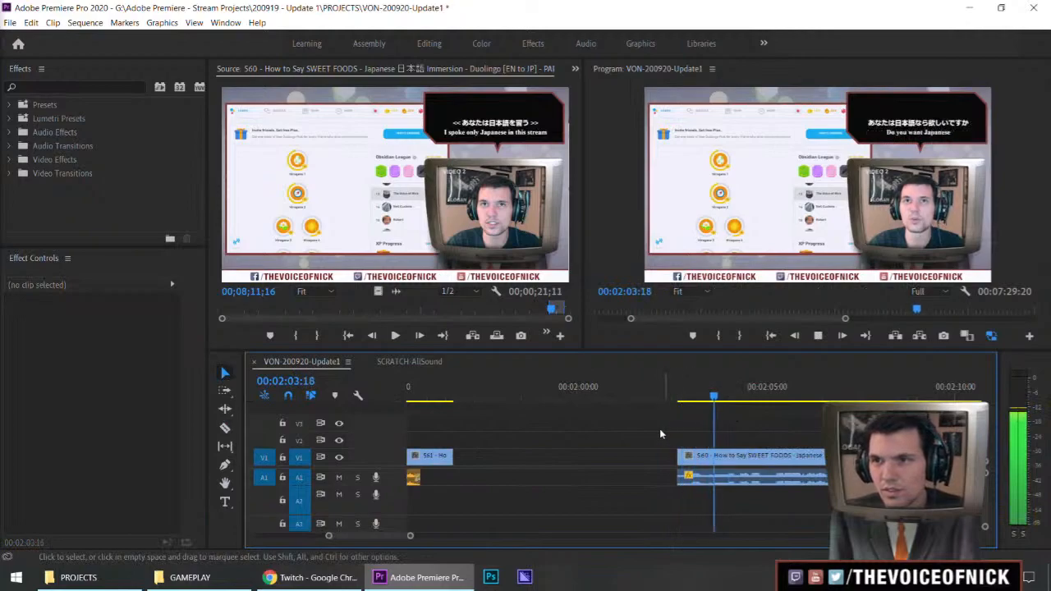
Play the shortened SWEET FOODS clip from its start past about 00:02:11 to check its speech and subtitles
{"action": "left_click_drag", "start_coordinate": [673, 398], "coordinate": [694, 402]}
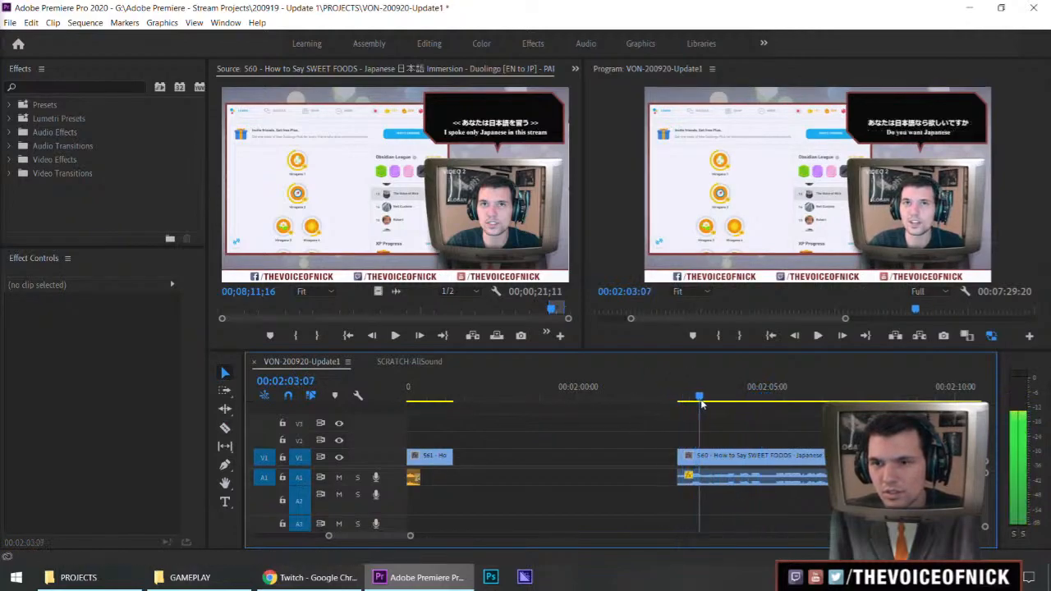
{"action": "key", "text": "space"}
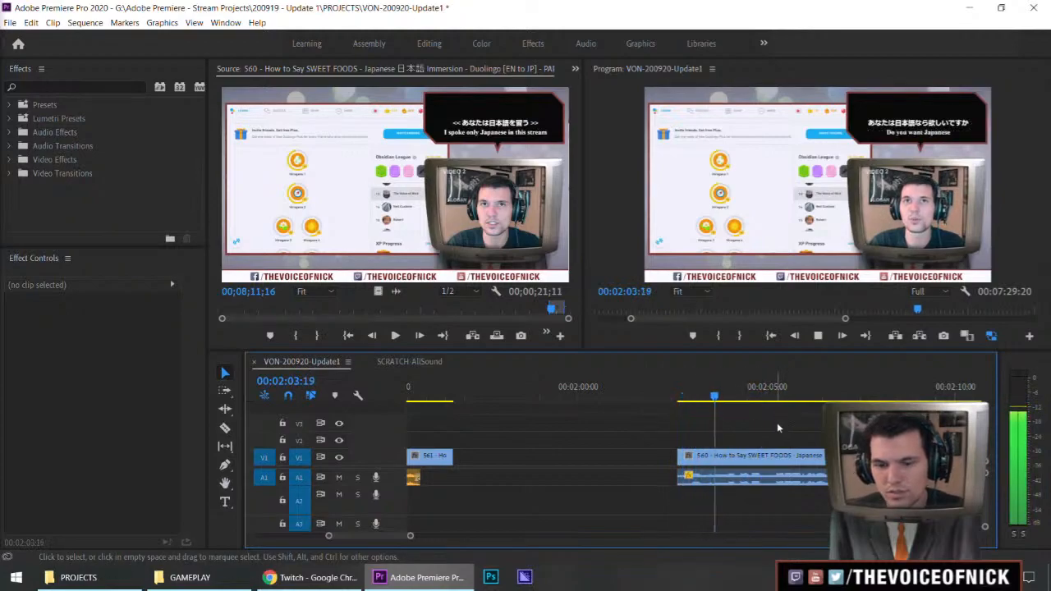
{"action": "key", "text": "minus"}
{"action": "key", "text": "minus"}
{"action": "key", "text": "minus"}
{"action": "key", "text": "equal"}
{"action": "key", "text": "equal"}
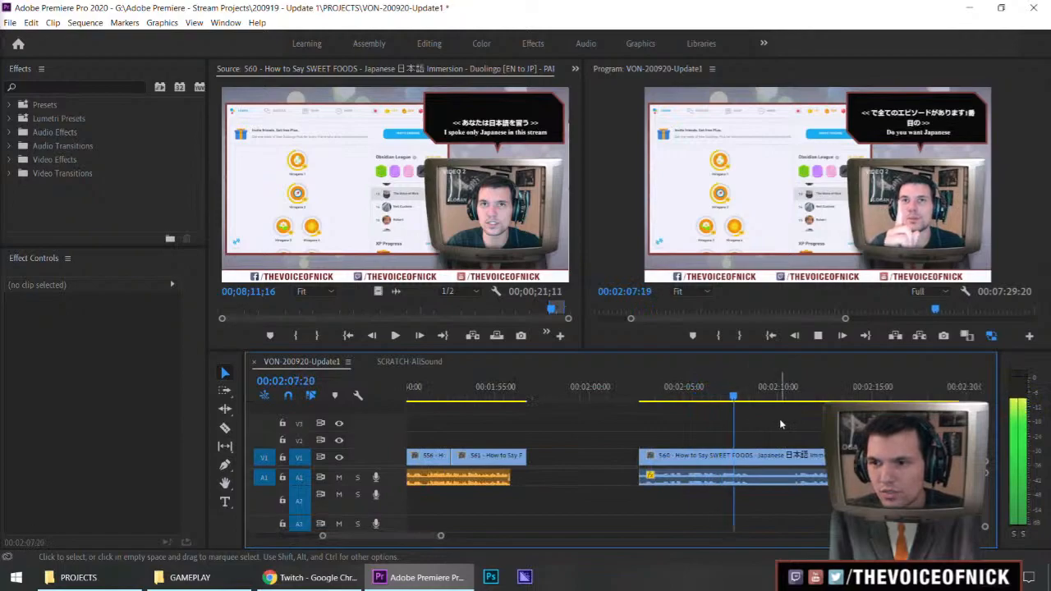
{"action": "key", "text": "minus"}
{"action": "key", "text": "minus"}
{"action": "key", "text": "minus"}
{"action": "key", "text": "equal"}
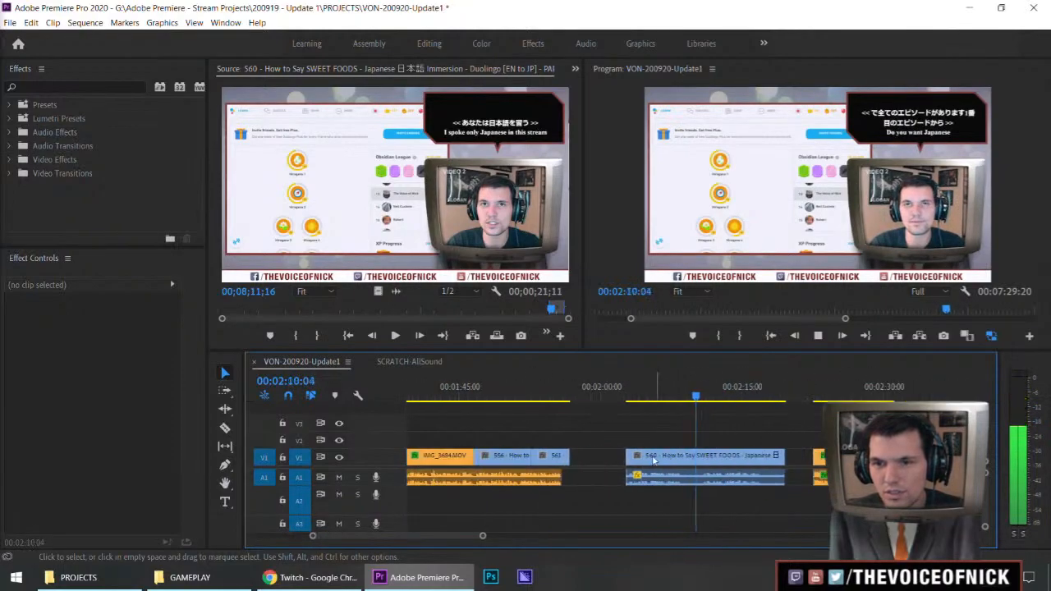
Trim only the video start of the SWEET FOODS clip to about 00:02:04:13, leaving its audio leading
{"action": "left_click", "coordinate": [607, 455]}
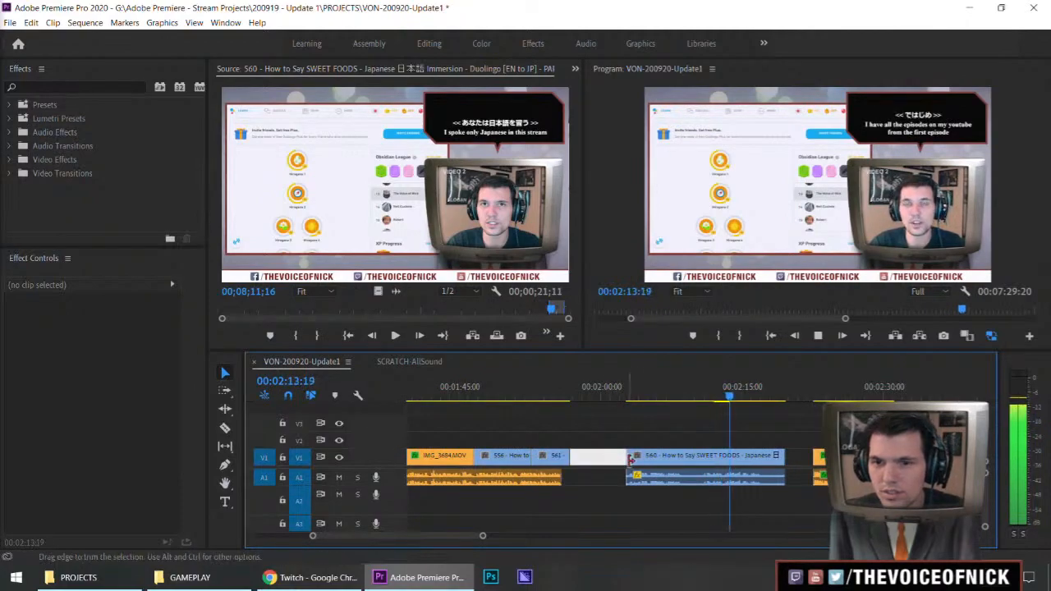
{"action": "left_click_drag", "start_coordinate": [630, 457], "coordinate": [647, 456]}
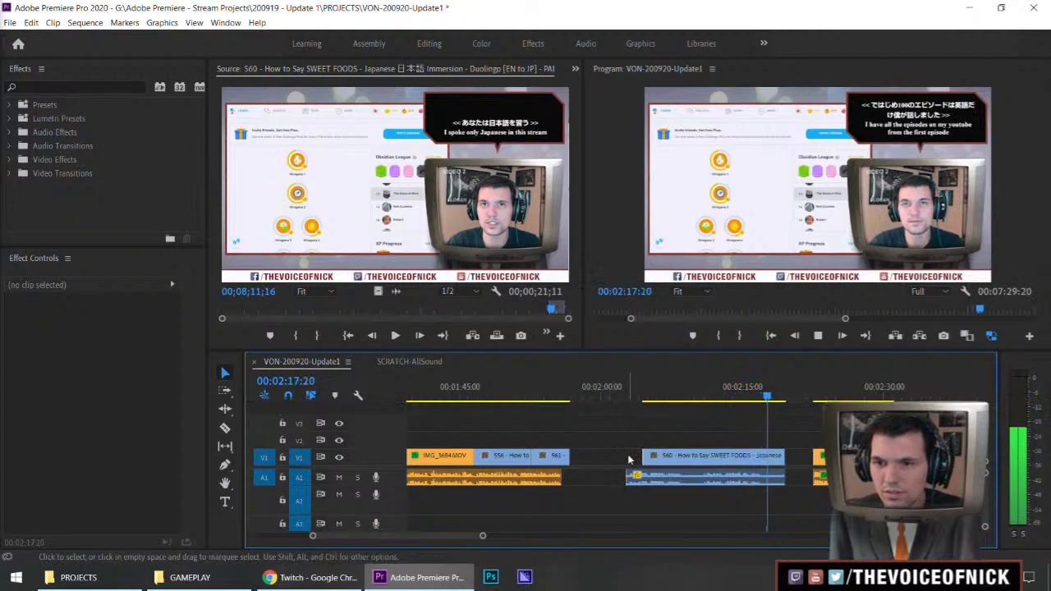
{"action": "key", "text": "space"}
Extend the end of the SWEET FOODS clip to meet the next orange clip at about 00:02:22
{"action": "left_click_drag", "start_coordinate": [733, 415], "coordinate": [734, 414]}
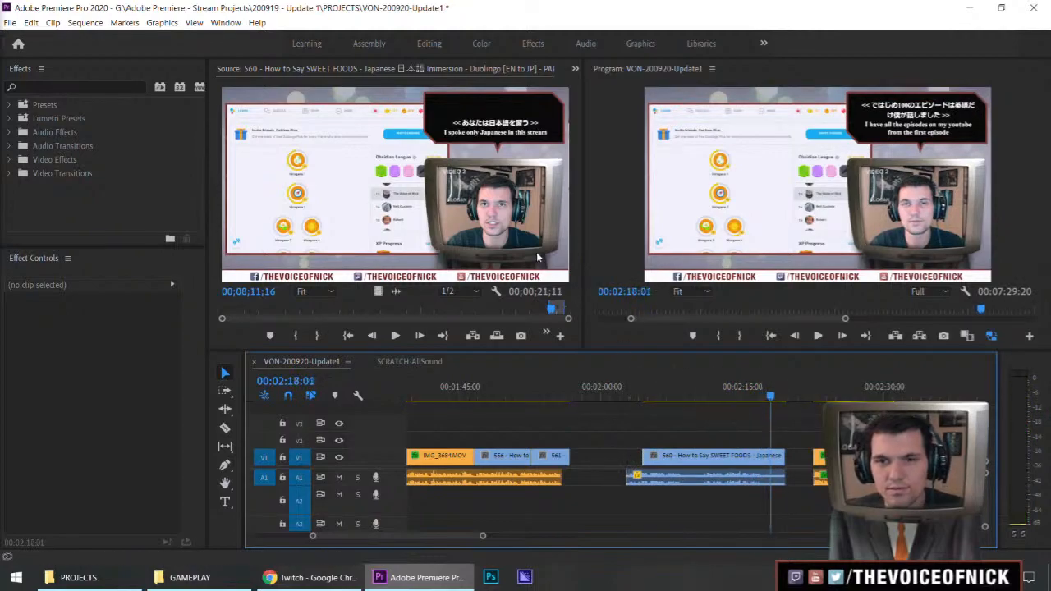
{"action": "left_click", "coordinate": [536, 256]}
{"action": "key", "text": "space"}
{"action": "left_click", "coordinate": [793, 448]}
{"action": "key", "text": "space"}
{"action": "left_click_drag", "start_coordinate": [792, 454], "coordinate": [793, 429]}
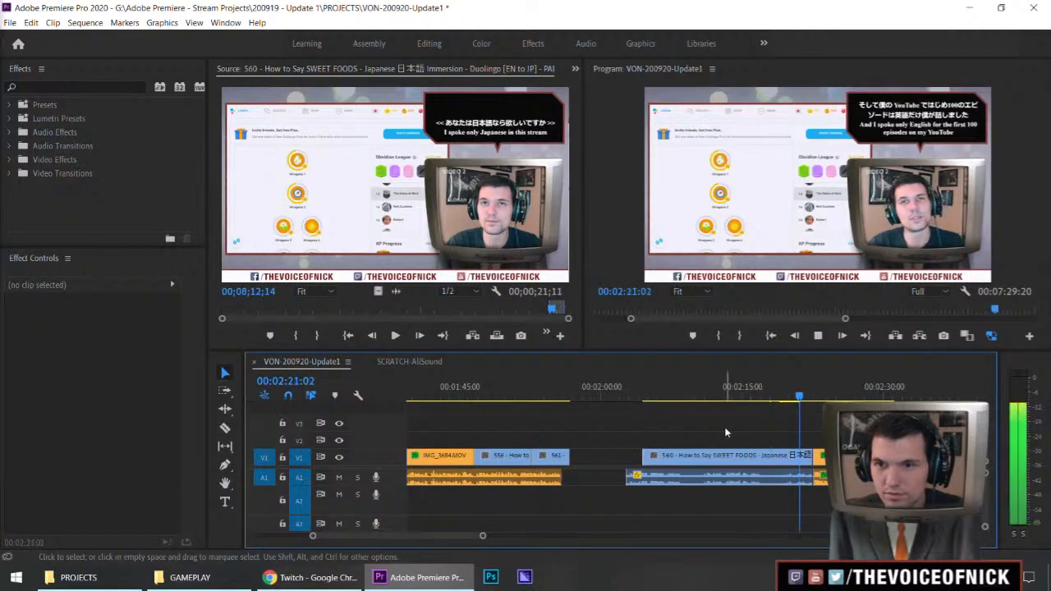
Move the SWEET FOODS clip earlier so its audio starts right after the preceding voice audio at about 00:01:56, and replay the cut
{"action": "left_click", "coordinate": [711, 461]}
{"action": "key", "text": "space"}
{"action": "left_click_drag", "start_coordinate": [710, 462], "coordinate": [643, 465]}
{"action": "left_click", "coordinate": [557, 394]}
{"action": "left_click", "coordinate": [638, 420]}
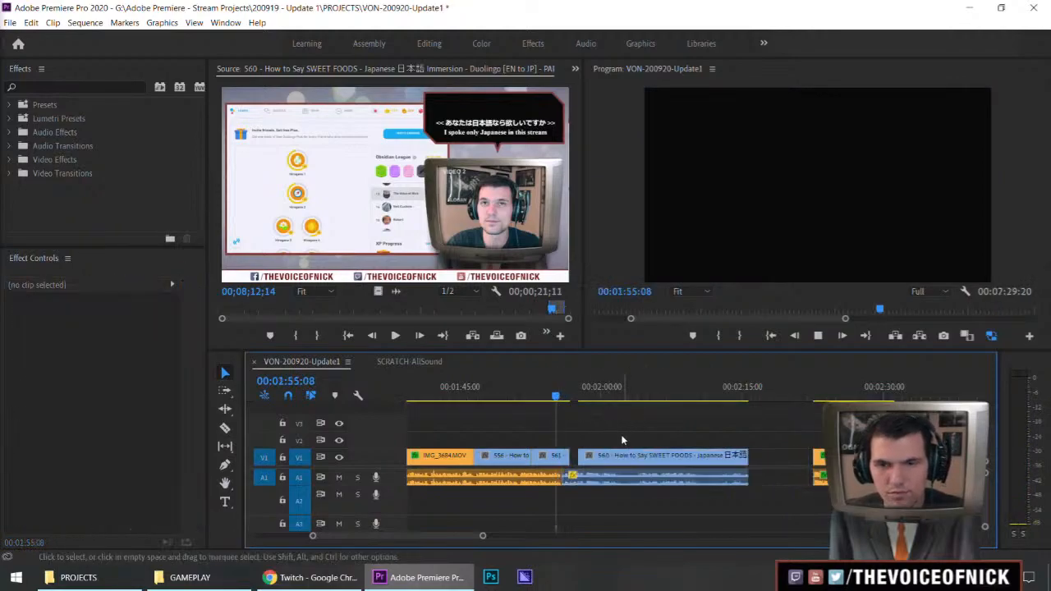
{"action": "key", "text": "equal"}
{"action": "key", "text": "space"}
{"action": "key", "text": "equal"}
{"action": "left_click_drag", "start_coordinate": [741, 482], "coordinate": [746, 478]}
{"action": "left_click_drag", "start_coordinate": [700, 396], "coordinate": [670, 411]}
{"action": "key", "text": "space"}
{"action": "left_click_drag", "start_coordinate": [712, 432], "coordinate": [765, 413]}
{"action": "left_click_drag", "start_coordinate": [745, 421], "coordinate": [717, 438]}
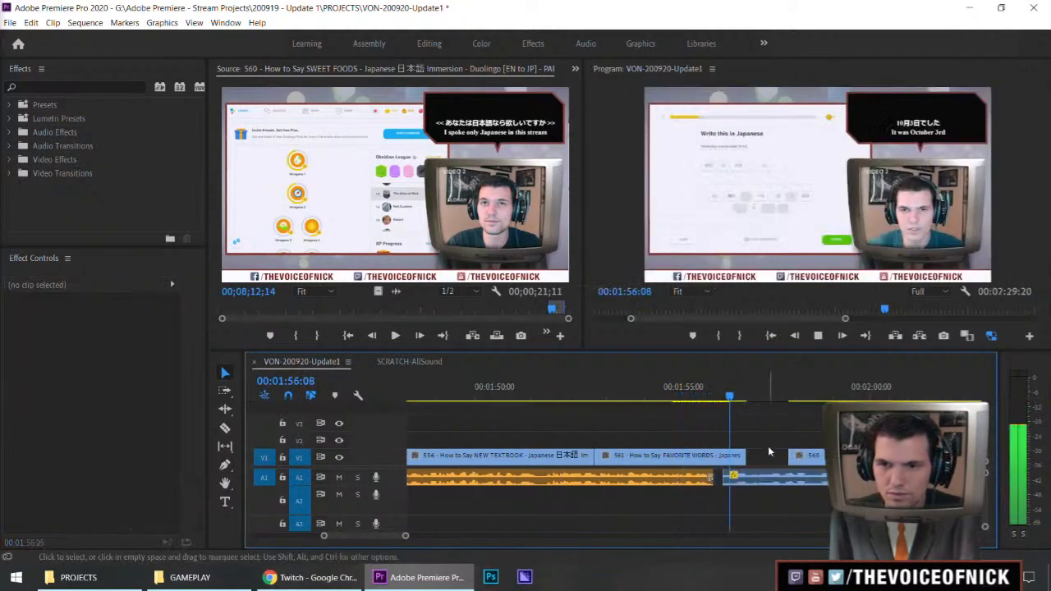
Shift the SWEET FOODS clip and all clips after it 3 frames earlier and replay the cut
{"action": "left_click", "coordinate": [748, 407]}
{"action": "left_click_drag", "start_coordinate": [749, 411], "coordinate": [751, 408]}
{"action": "key", "text": "c"}
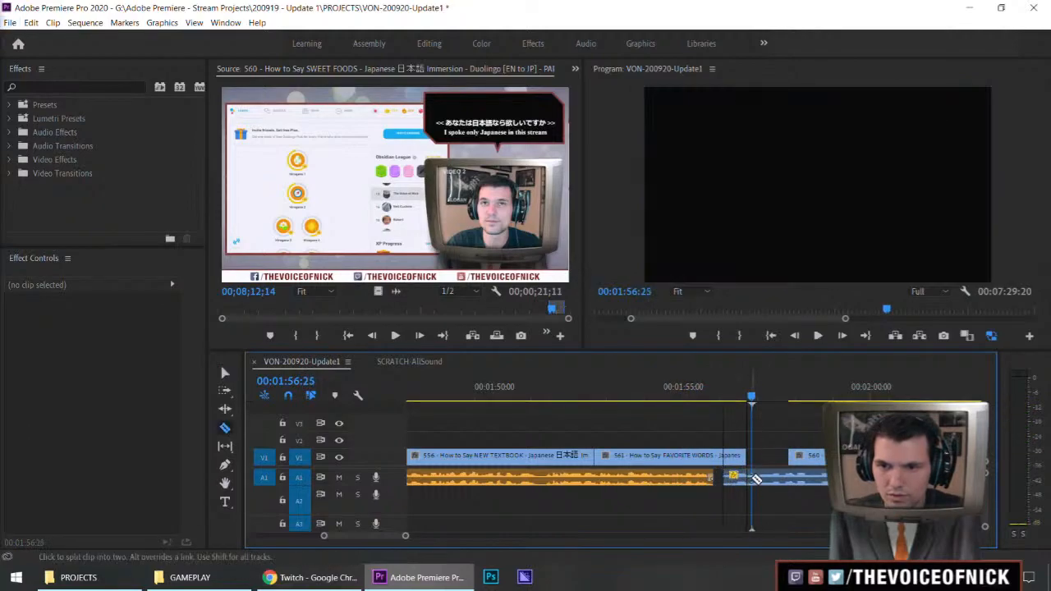
{"action": "key", "text": "v"}
{"action": "key", "text": "a"}
{"action": "left_click", "coordinate": [767, 440]}
{"action": "type", "text": "-3"}
{"action": "key", "text": "Return"}
{"action": "key", "text": "v"}
{"action": "left_click", "coordinate": [772, 429]}
{"action": "key", "text": "shift+k"}
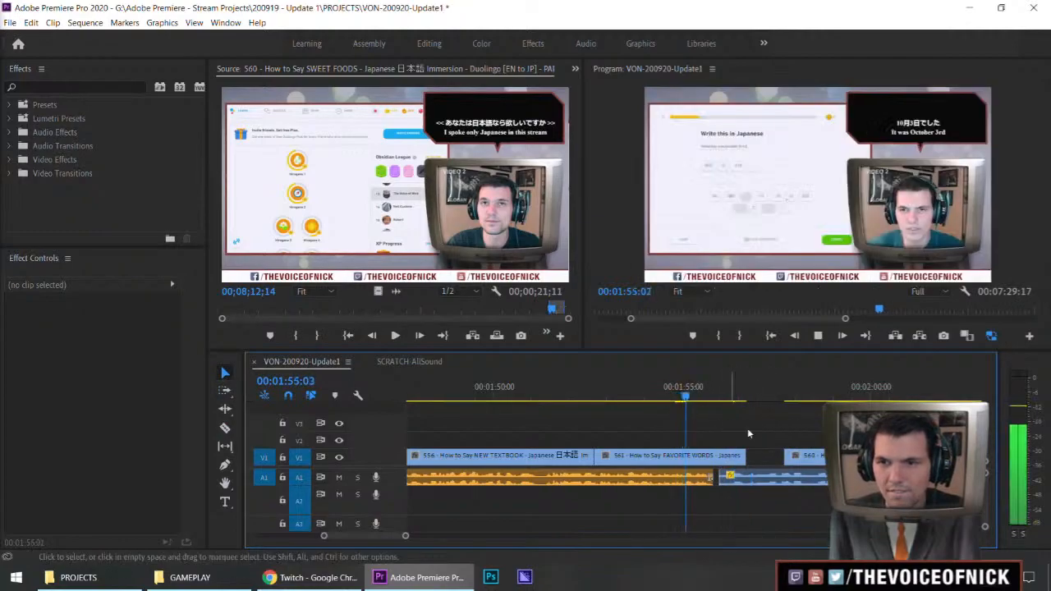
Apply the default audio transition to the start of the SWEET FOODS audio and replay the cut
{"action": "left_click", "coordinate": [719, 490]}
{"action": "left_click", "coordinate": [721, 481]}
{"action": "right_click", "coordinate": [723, 483]}
{"action": "left_click", "coordinate": [762, 458]}
{"action": "left_click", "coordinate": [696, 398]}
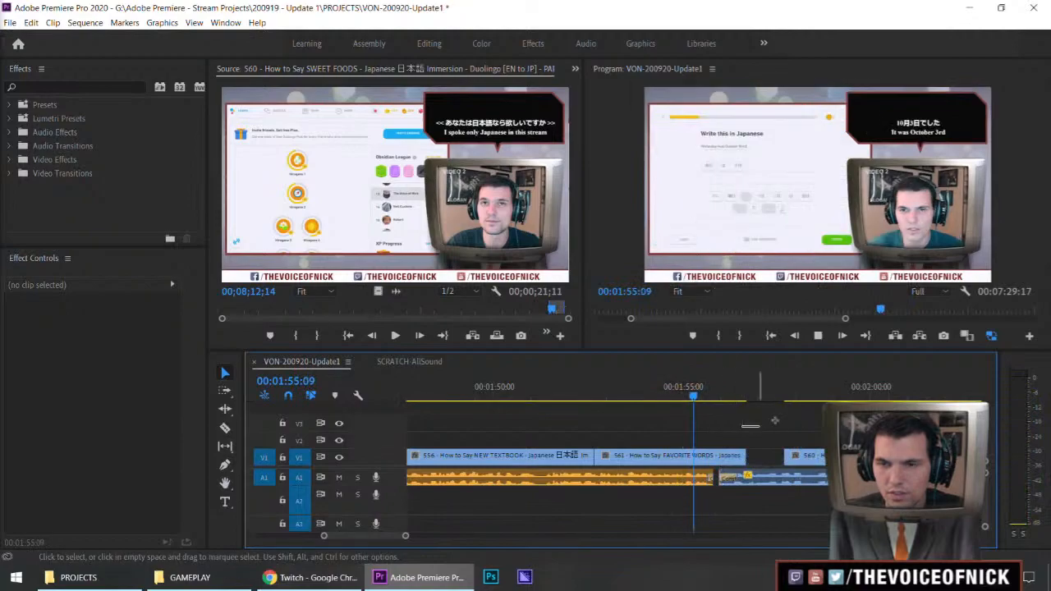
{"action": "key", "text": "space"}
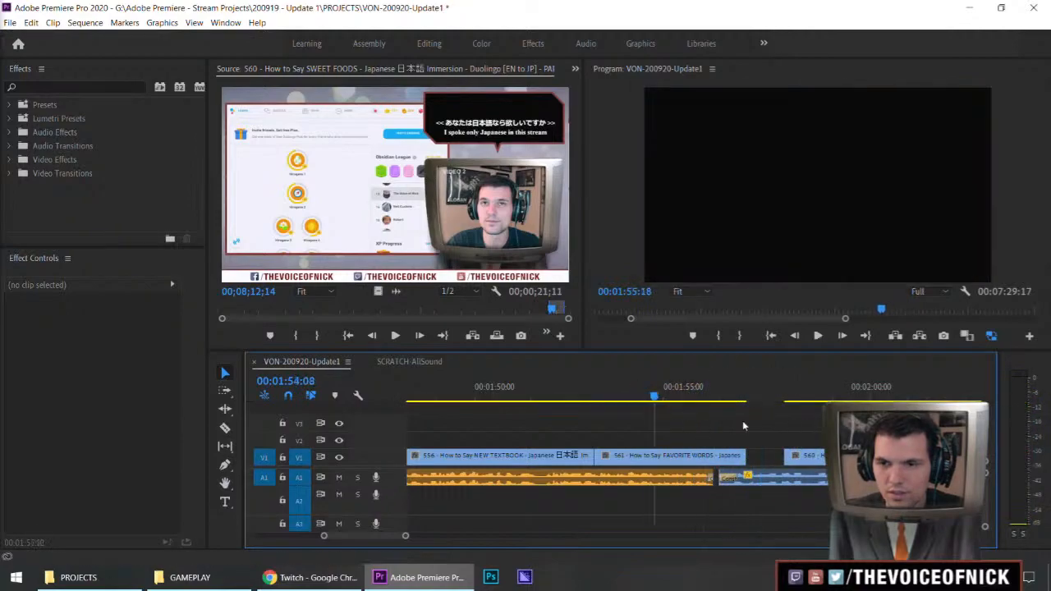
Extend the FAVORITE WORDS video to meet the SWEET FOODS video and roll their cut back to about 00:01:56:04
{"action": "left_click_drag", "start_coordinate": [746, 456], "coordinate": [786, 456]}
{"action": "key", "text": "space"}
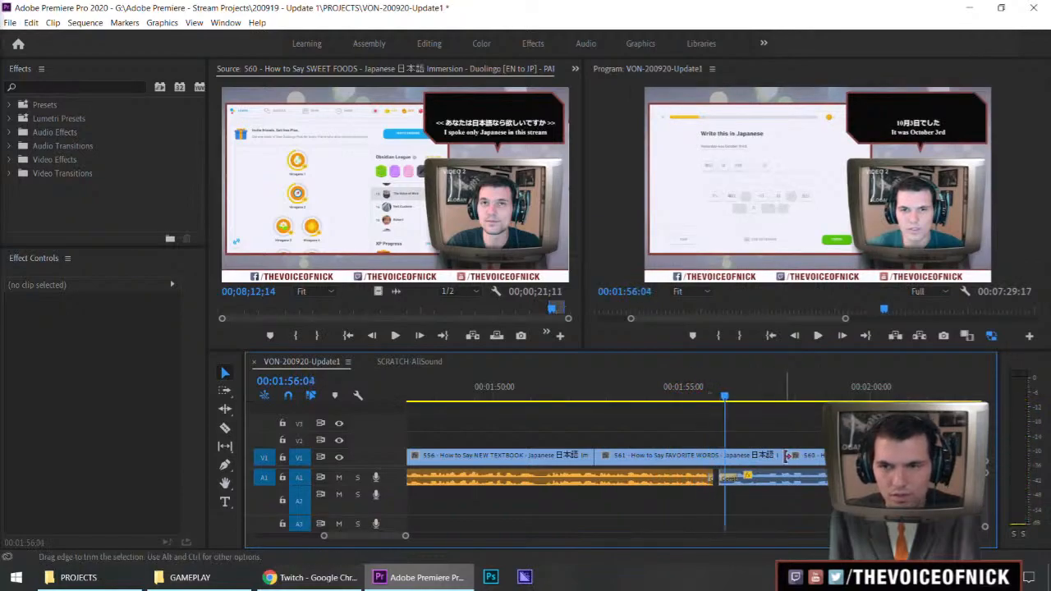
{"action": "left_click_drag", "start_coordinate": [784, 459], "coordinate": [722, 464]}
{"action": "key", "text": "v"}
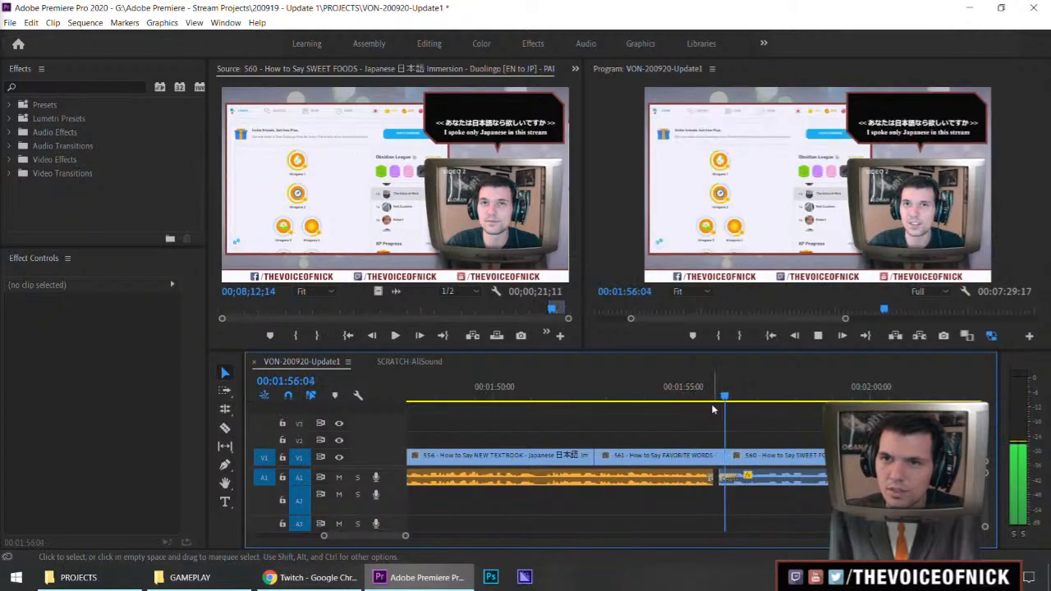
Roll the video cut between FAVORITE WORDS and SWEET FOODS forward to about 00:01:56:27 and replay it
{"action": "key", "text": "space"}
{"action": "key", "text": "n"}
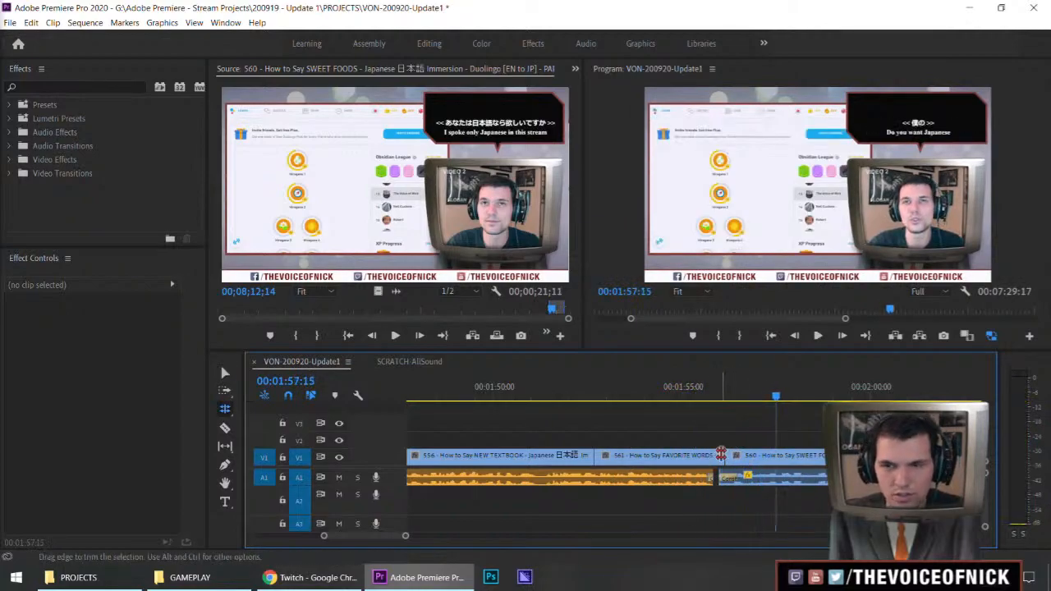
{"action": "left_click_drag", "start_coordinate": [721, 457], "coordinate": [751, 458]}
{"action": "key", "text": "v"}
{"action": "key", "text": "space"}
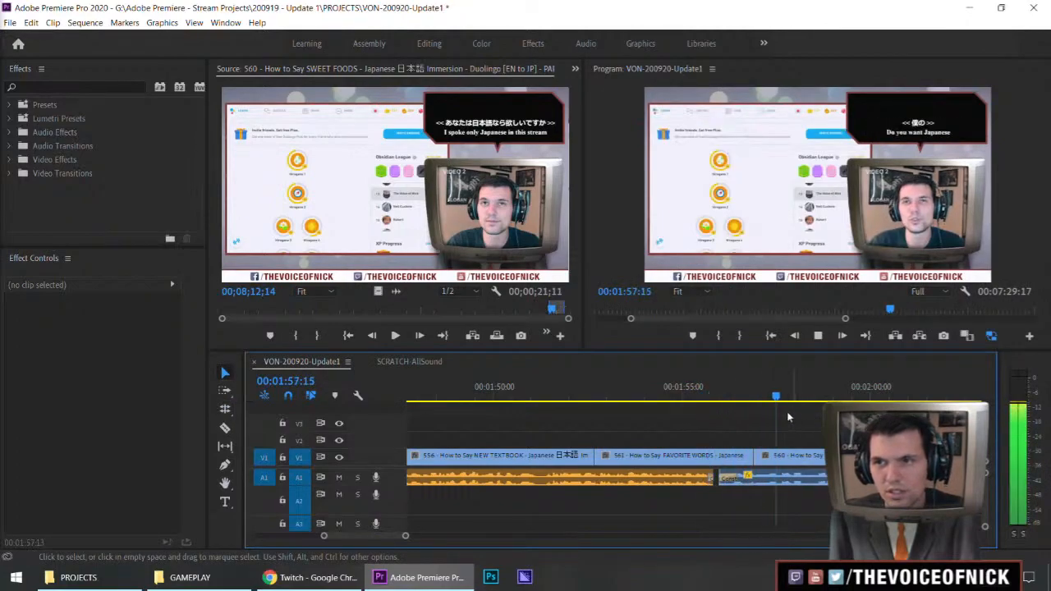
Play the SWEET FOODS clip and check how it runs up to the gap before the following IMG_3684.MOV clip
{"action": "key", "text": "minus"}
{"action": "key", "text": "minus"}
{"action": "key", "text": "minus"}
{"action": "key", "text": "minus"}
{"action": "key", "text": "minus"}
{"action": "key", "text": "minus"}
{"action": "key", "text": "equal"}
{"action": "key", "text": "equal"}
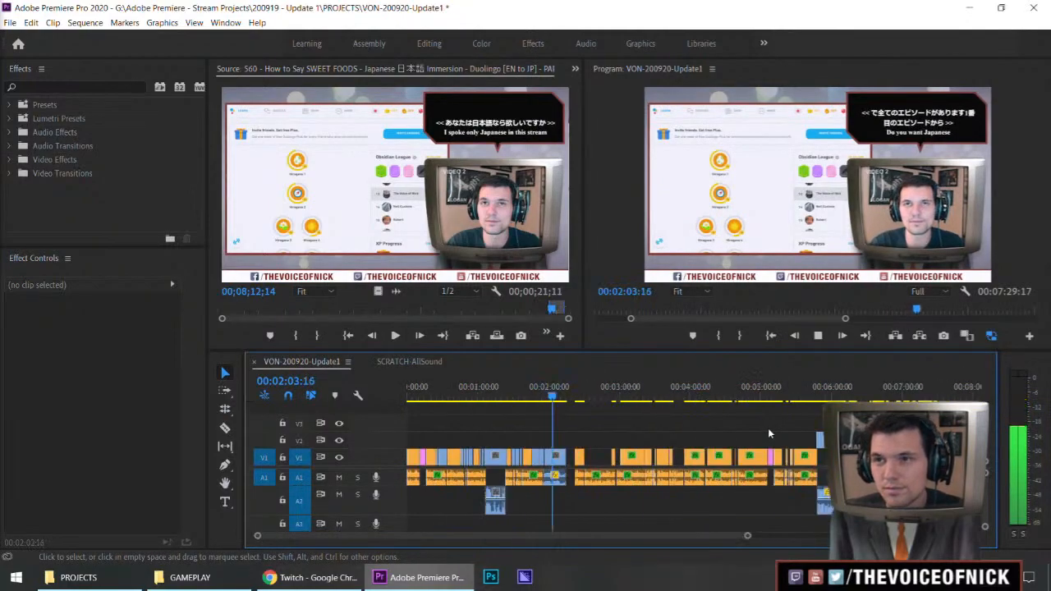
{"action": "key", "text": "equal"}
{"action": "key", "text": "equal"}
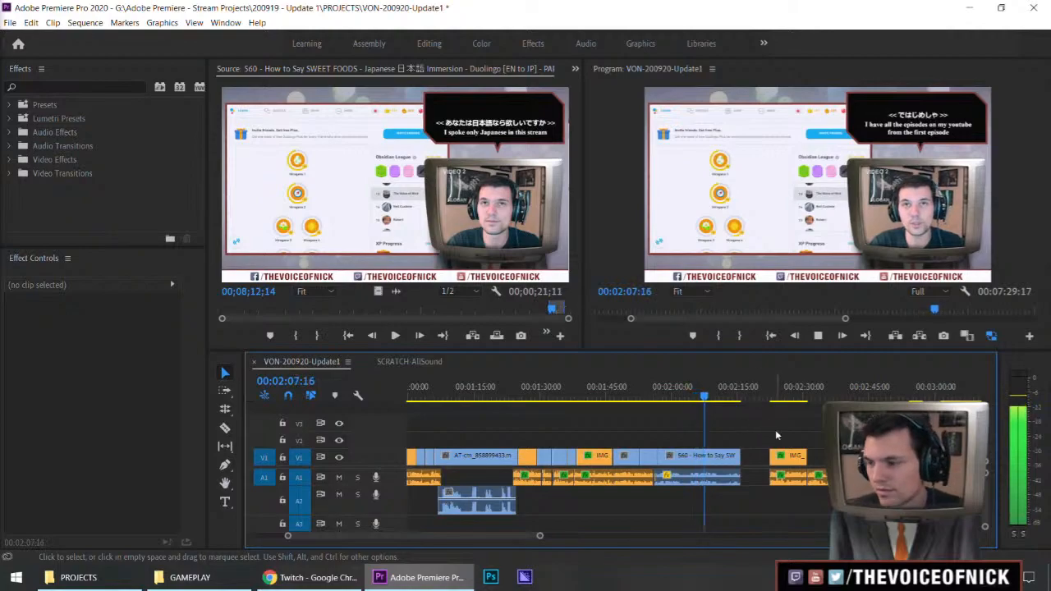
{"action": "key", "text": "minus"}
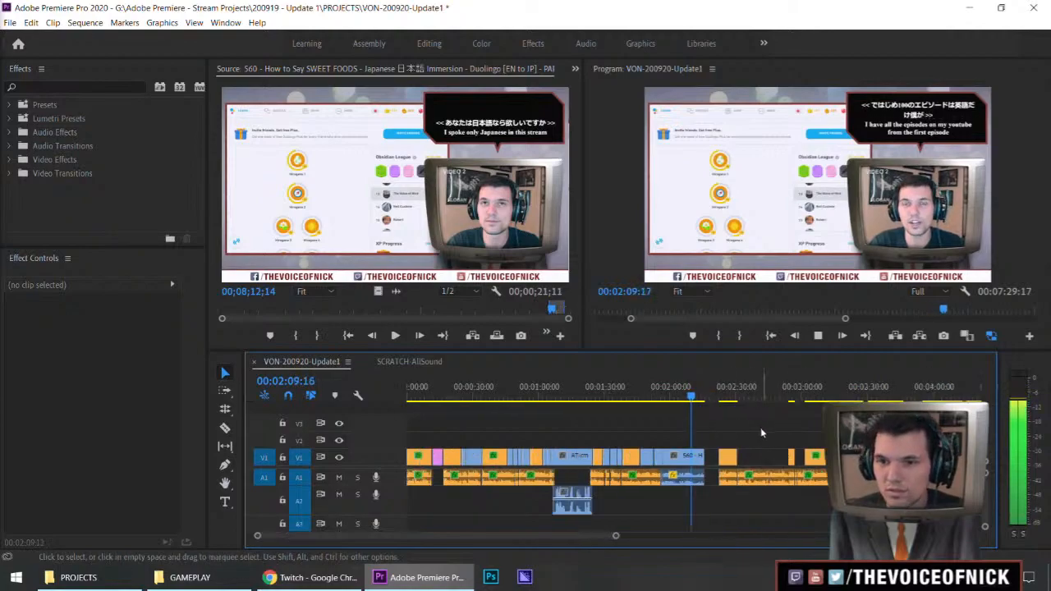
{"action": "key", "text": "equal"}
Move all clips after the gap earlier to meet the end of the SWEET FOODS clip and play the cut
{"action": "key", "text": "space"}
{"action": "key", "text": "a"}
{"action": "left_click_drag", "start_coordinate": [819, 457], "coordinate": [721, 455]}
{"action": "key", "text": "v"}
{"action": "left_click_drag", "start_coordinate": [708, 397], "coordinate": [689, 400]}
{"action": "left_click_drag", "start_coordinate": [736, 423], "coordinate": [767, 426]}
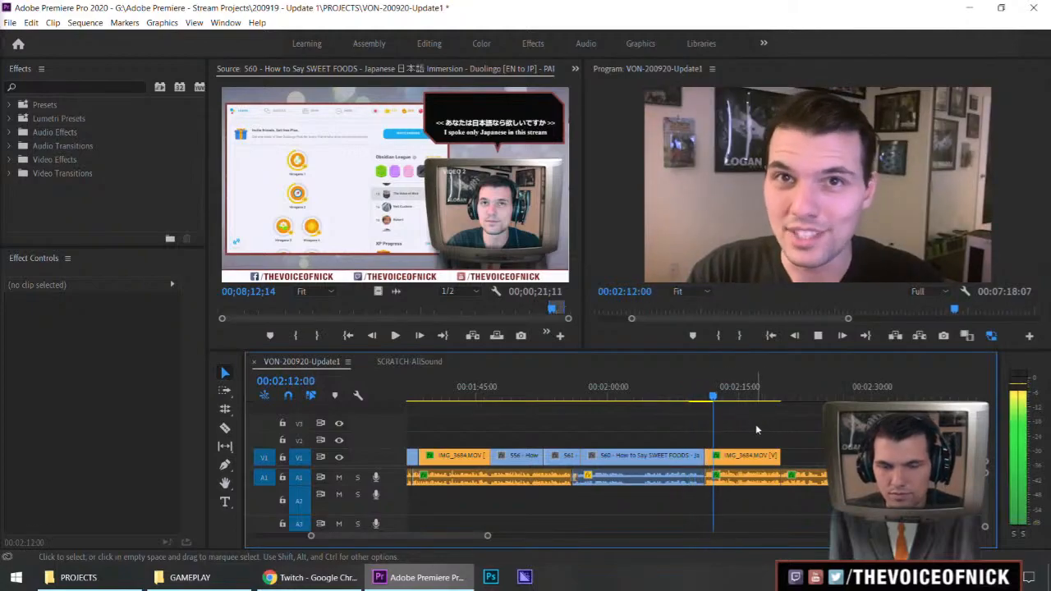
Replay the cut from SWEET FOODS into IMG_3684.MOV and review the source footage around the start of that vlog clip
{"action": "key", "text": "="}
{"action": "left_click", "coordinate": [591, 399]}
{"action": "key", "text": "space"}
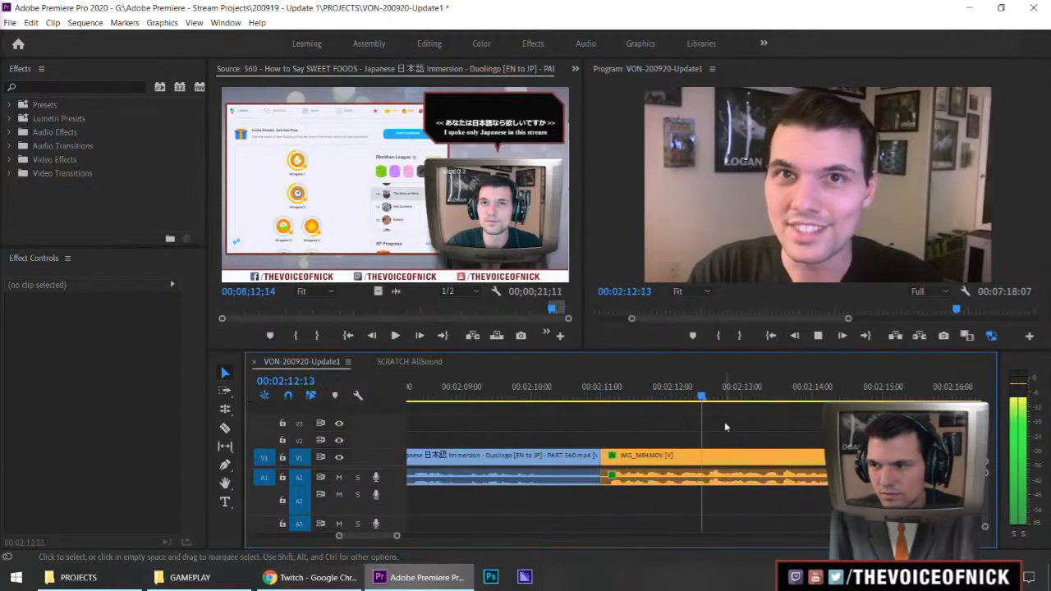
{"action": "key", "text": "space"}
{"action": "double_click", "coordinate": [717, 456]}
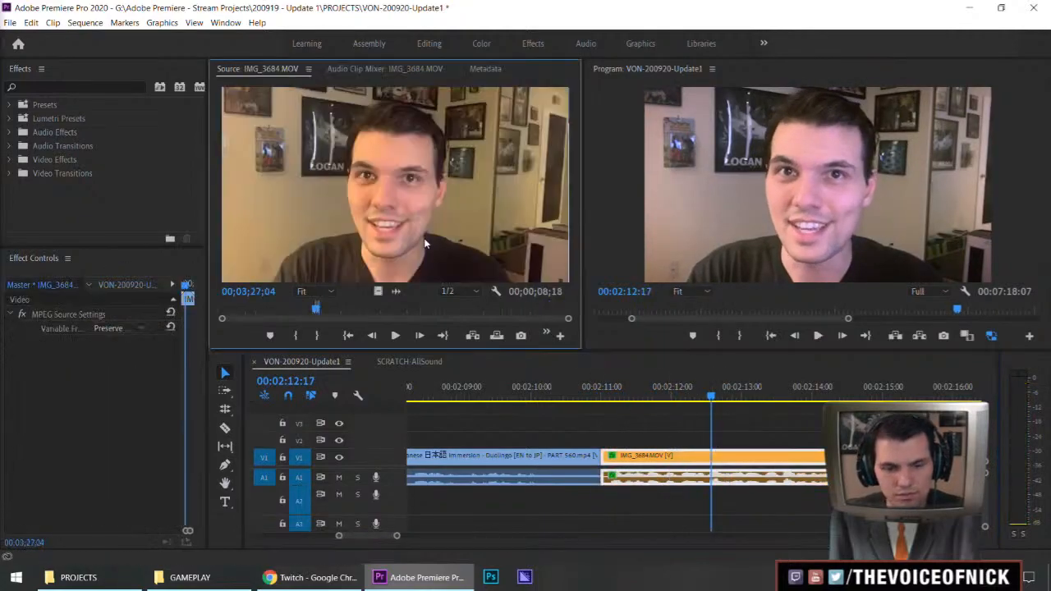
{"action": "key", "text": "j"}
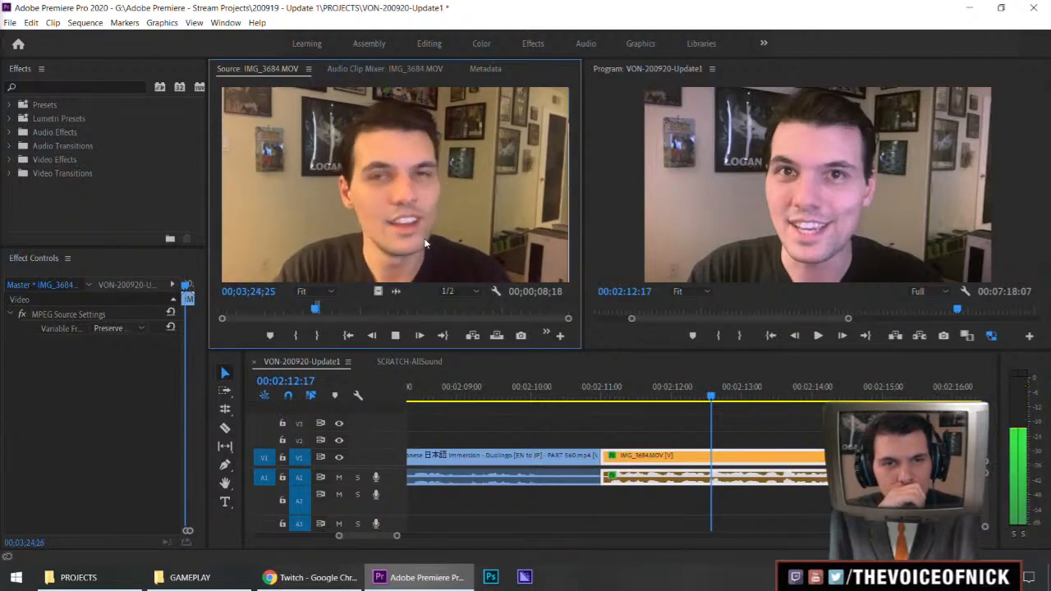
{"action": "key", "text": "space"}
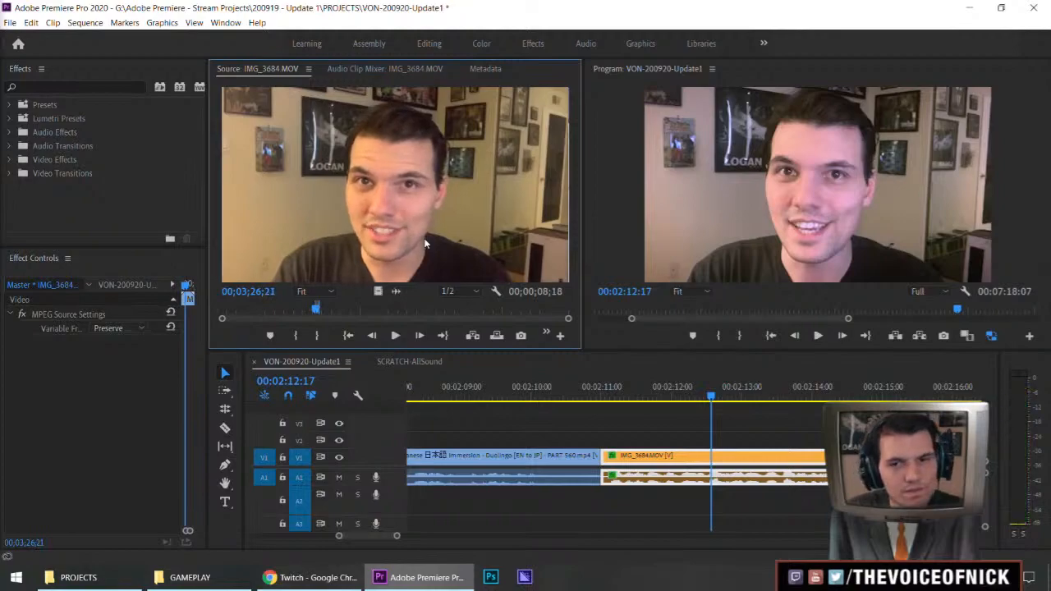
{"action": "left_click", "coordinate": [642, 417]}
{"action": "key", "text": "Up"}
{"action": "key", "text": "space"}
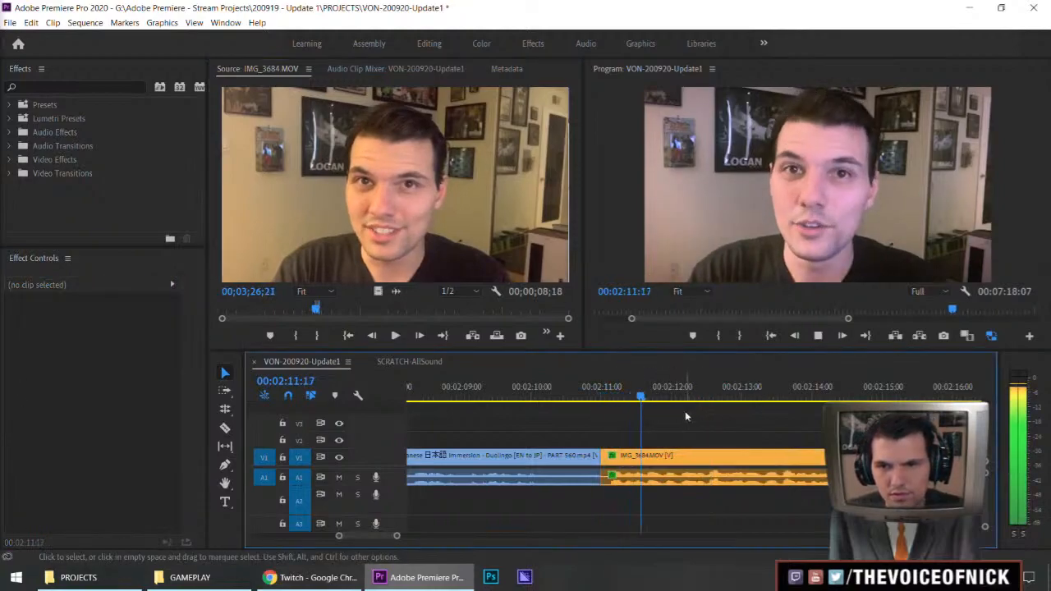
Listen to the vlog audio after the SWEET FOODS clip, through the stretch without video, until about 00:02:48
{"action": "key", "text": "minus"}
{"action": "key", "text": "minus"}
{"action": "key", "text": "minus"}
{"action": "key", "text": "equal"}
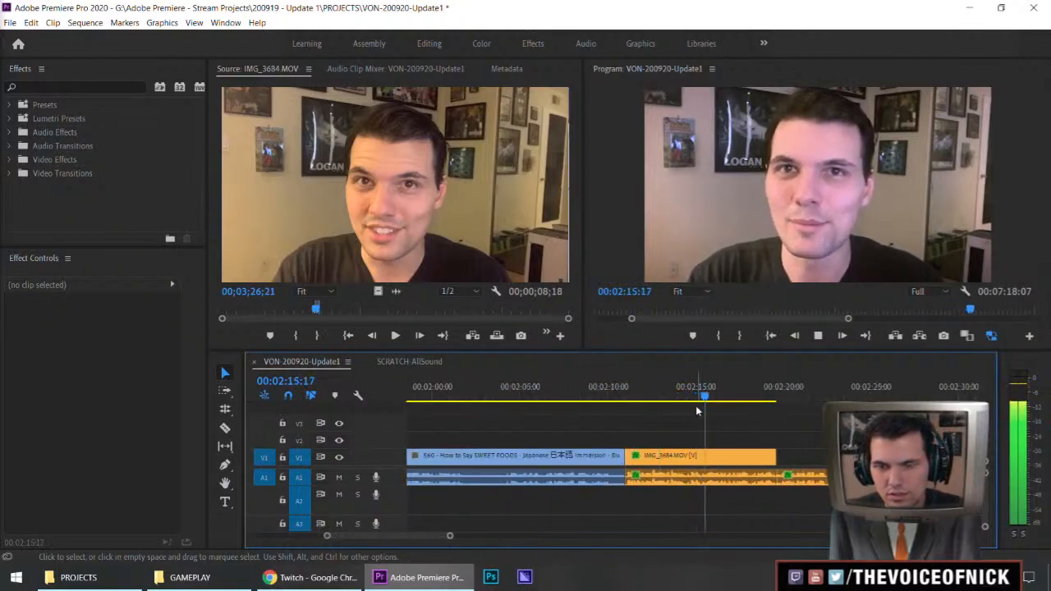
{"action": "key", "text": "minus"}
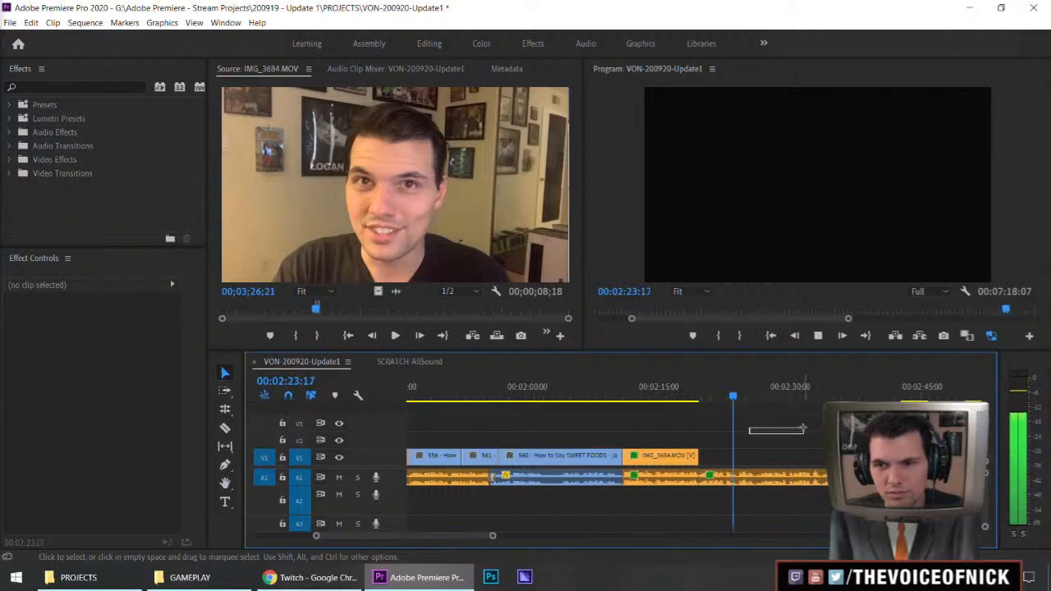
{"action": "left_click_drag", "start_coordinate": [802, 428], "coordinate": [714, 432]}
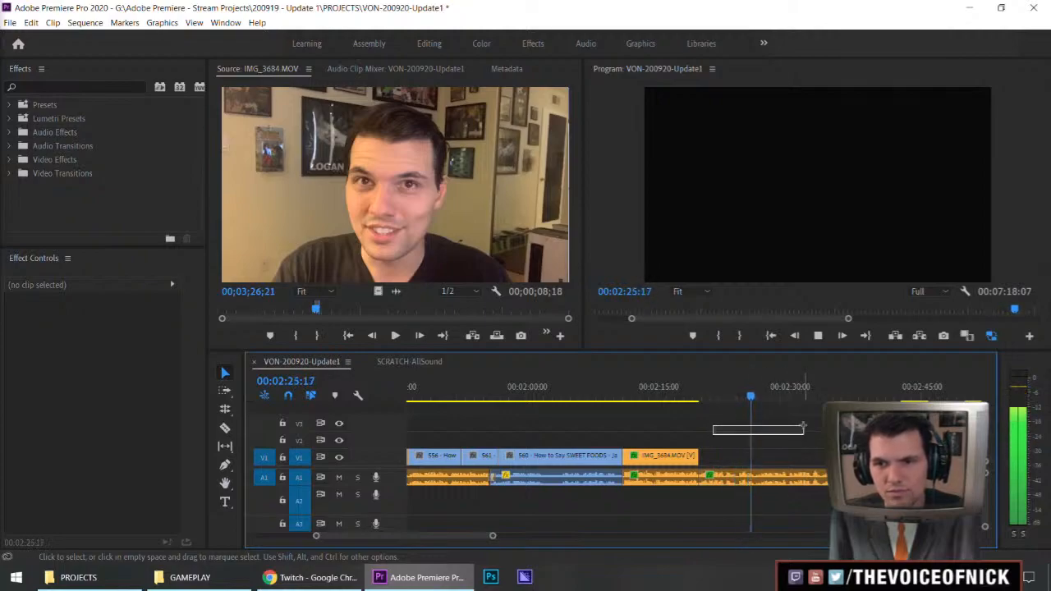
{"action": "left_click_drag", "start_coordinate": [804, 426], "coordinate": [805, 432]}
{"action": "key", "text": "minus"}
{"action": "key", "text": "minus"}
{"action": "key", "text": "equal"}
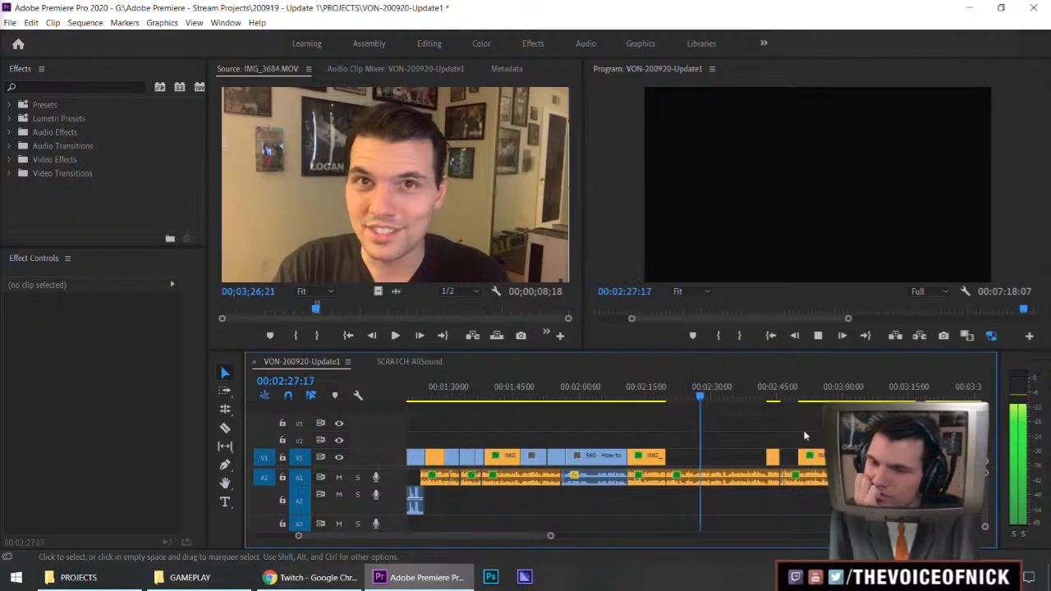
{"action": "key", "text": "equal"}
{"action": "key", "text": "equal"}
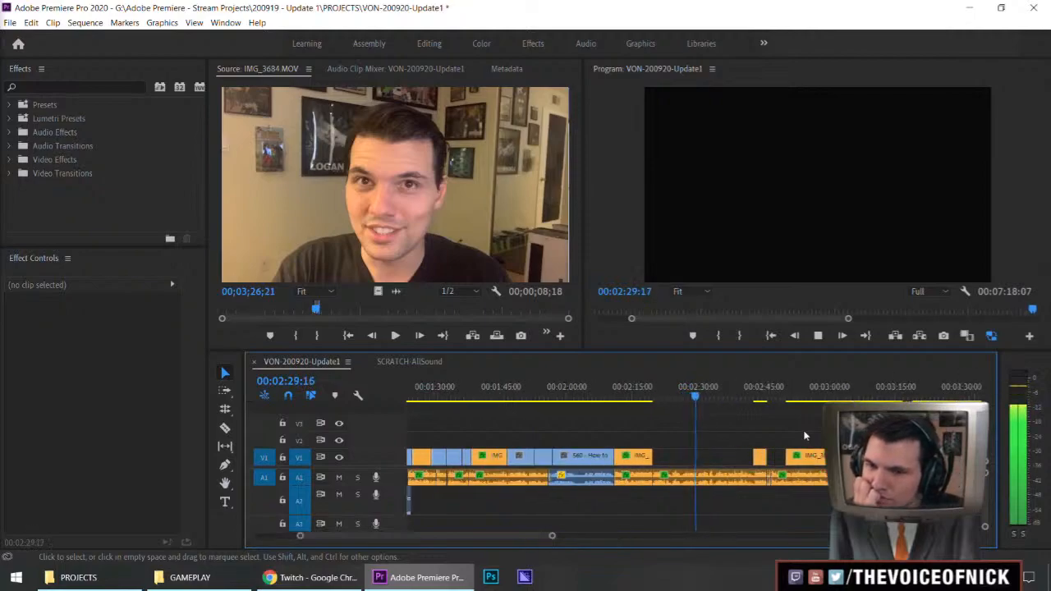
{"action": "key", "text": "minus"}
{"action": "key", "text": "equal"}
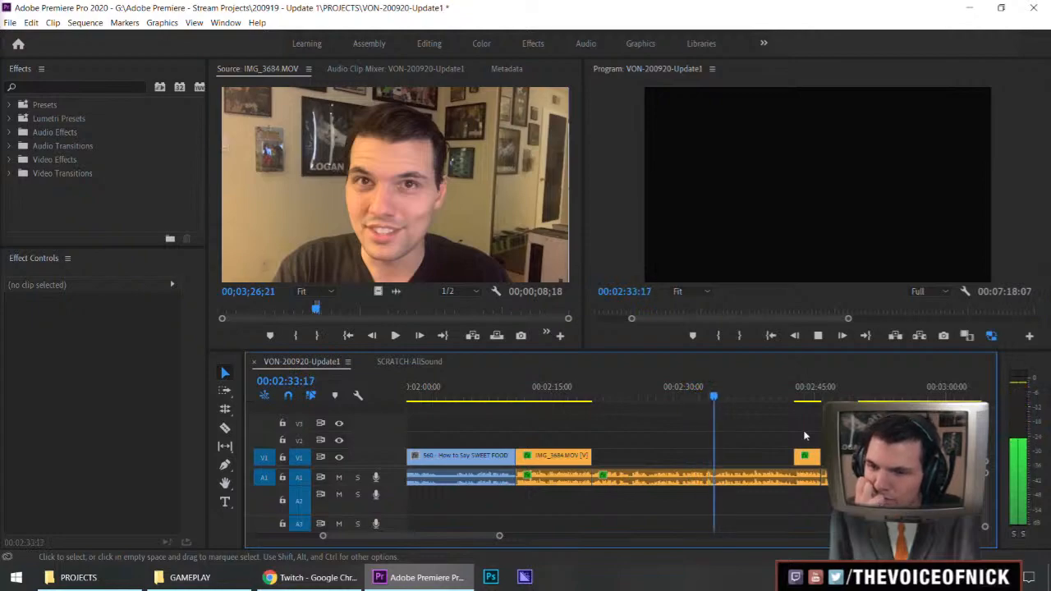
{"action": "key", "text": "minus"}
{"action": "key", "text": "equal"}
{"action": "key", "text": "minus"}
{"action": "key", "text": "minus"}
{"action": "key", "text": "equal"}
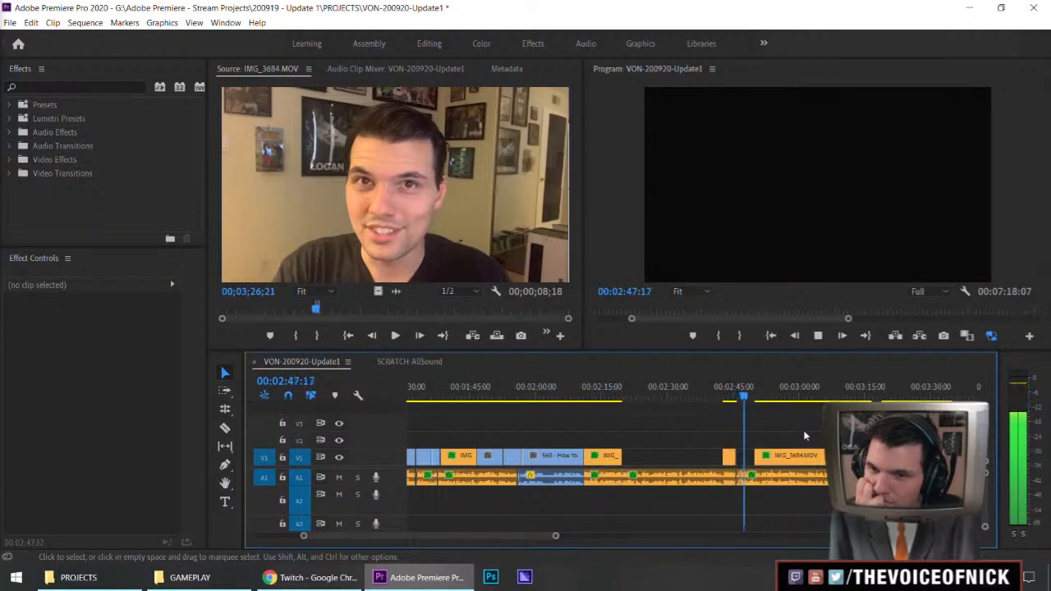
Delete the IMG_3684.MOV clips and their audio between SWEET FOODS and about 00:02:45, and close the resulting gap
{"action": "key", "text": "space"}
{"action": "left_click_drag", "start_coordinate": [611, 420], "coordinate": [729, 501]}
{"action": "key", "text": "Delete"}
{"action": "left_click", "coordinate": [629, 478]}
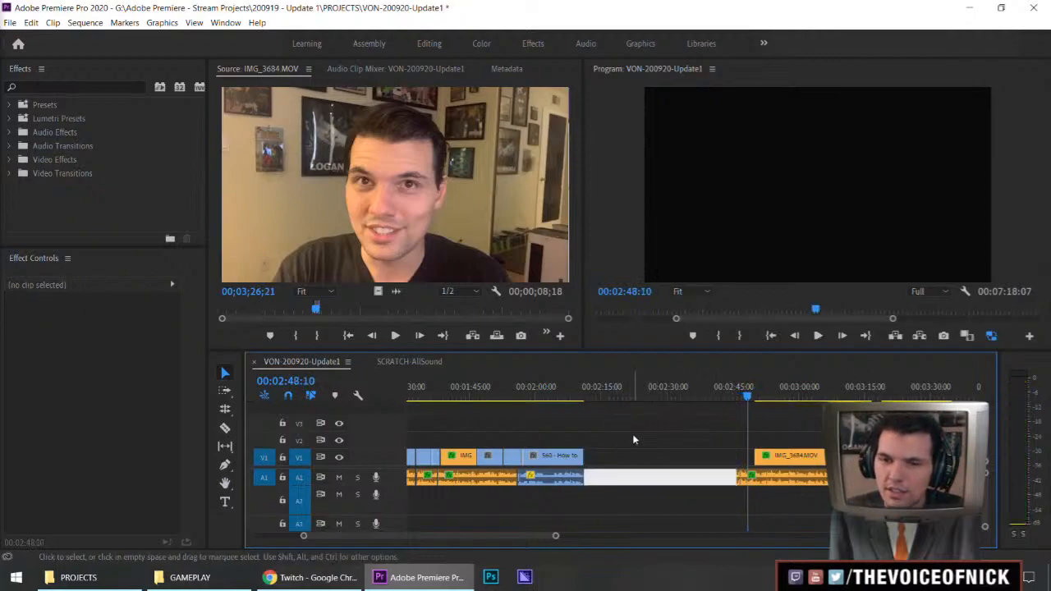
{"action": "key", "text": "Delete"}
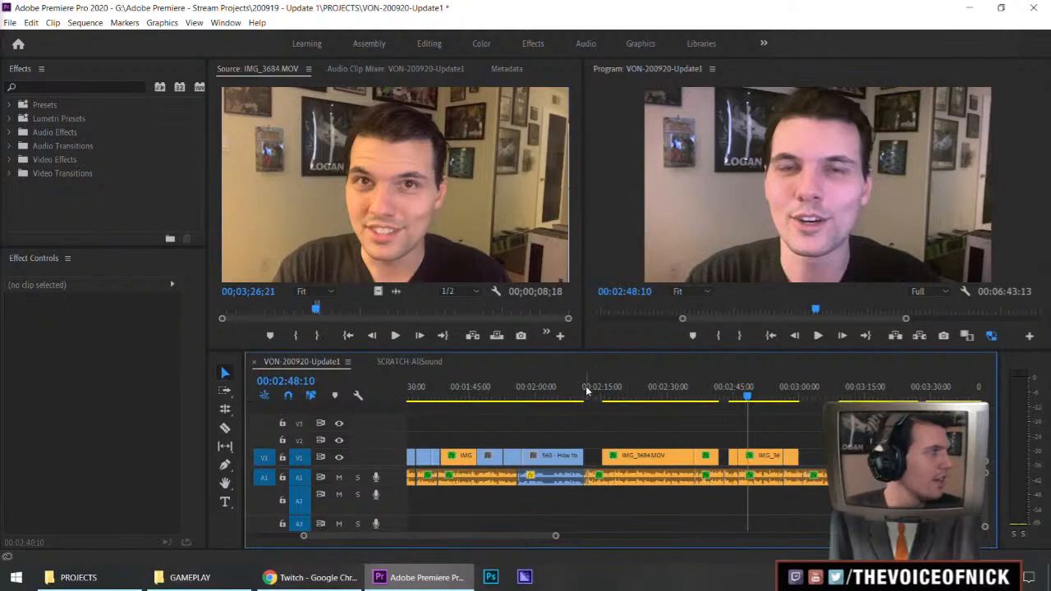
Place the playhead at about 00:02:11:23, just after the SWEET FOODS cut, and save the project
{"action": "left_click", "coordinate": [586, 386]}
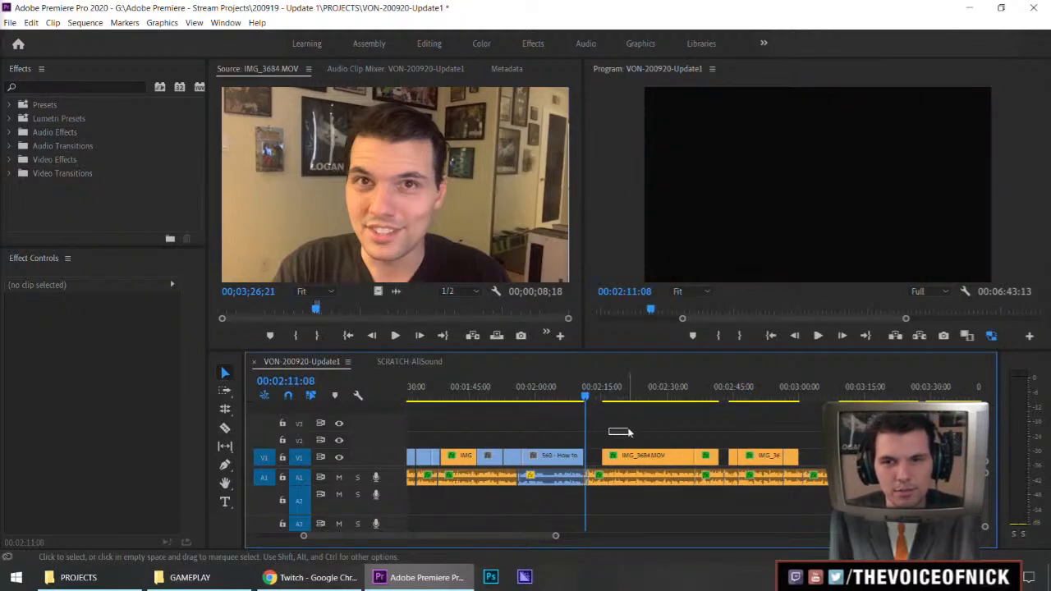
{"action": "key", "text": "ctrl+s"}
{"action": "key", "text": "="}
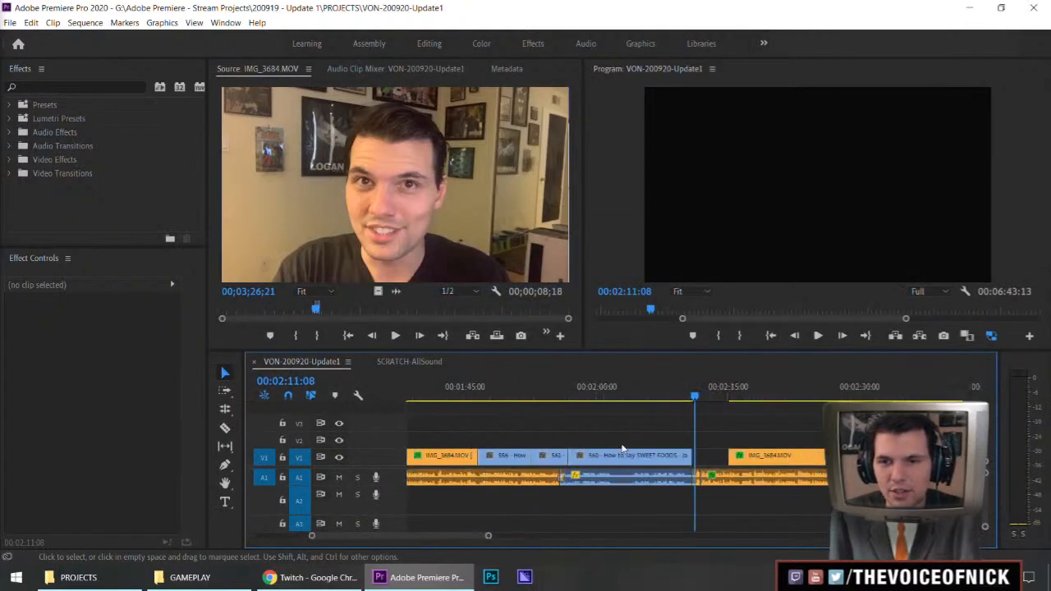
{"action": "key", "text": "="}
{"action": "key", "text": "="}
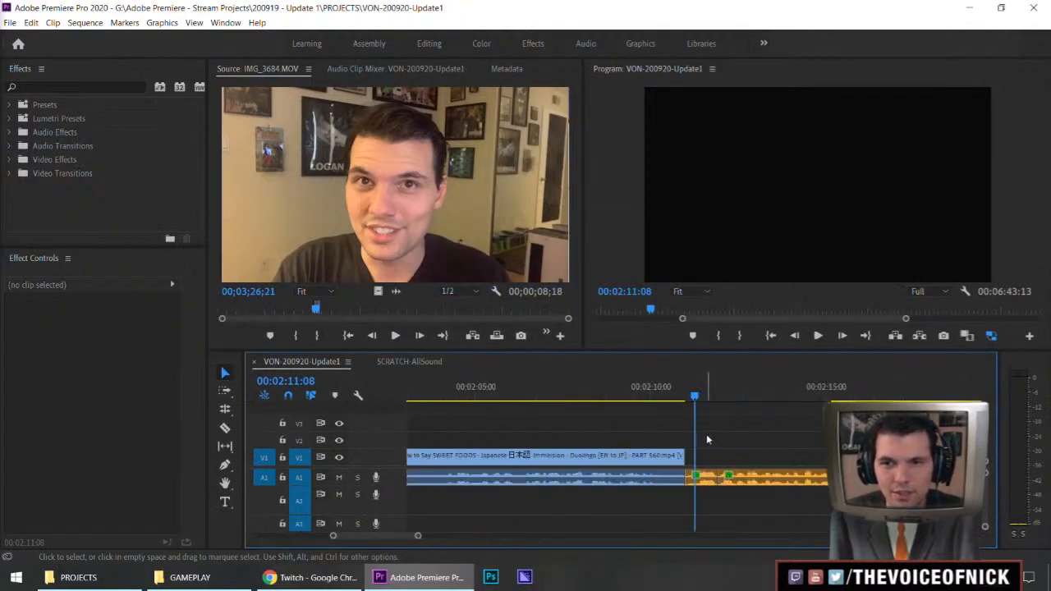
{"action": "mouse_move", "coordinate": [694, 397]}
{"action": "left_mouse_down"}
{"action": "mouse_move", "coordinate": [682, 399]}
{"action": "mouse_move", "coordinate": [709, 405]}
{"action": "left_mouse_up"}
{"action": "key", "text": "ctrl+s"}
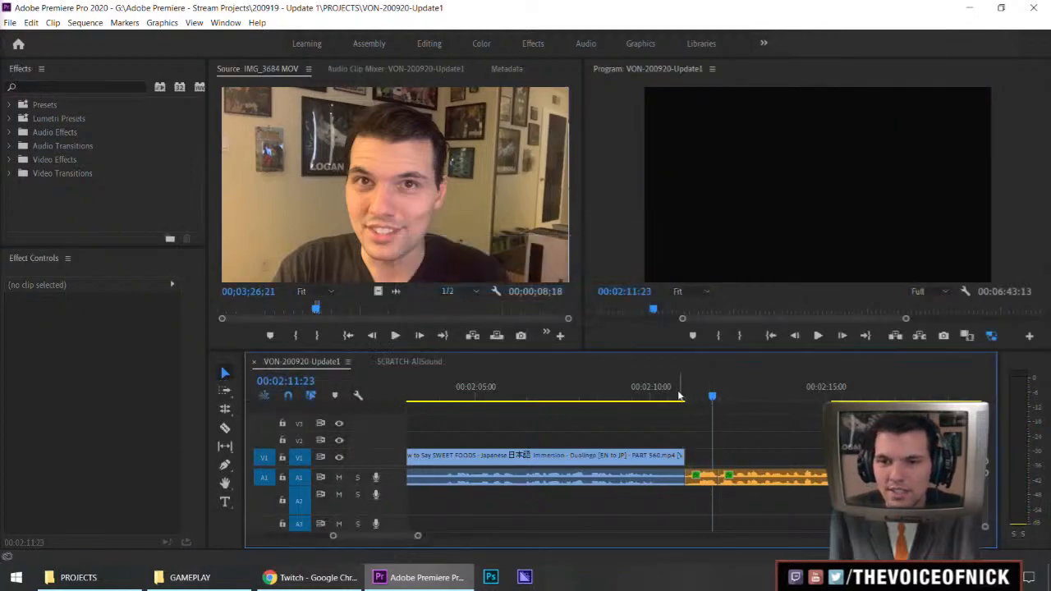
Trim the end of the SWEET FOODS audio back to about 00:02:10:15, apply the default transition to it, and save the project
{"action": "left_click_drag", "start_coordinate": [685, 478], "coordinate": [663, 481]}
{"action": "right_click", "coordinate": [664, 481]}
{"action": "left_click", "coordinate": [723, 455]}
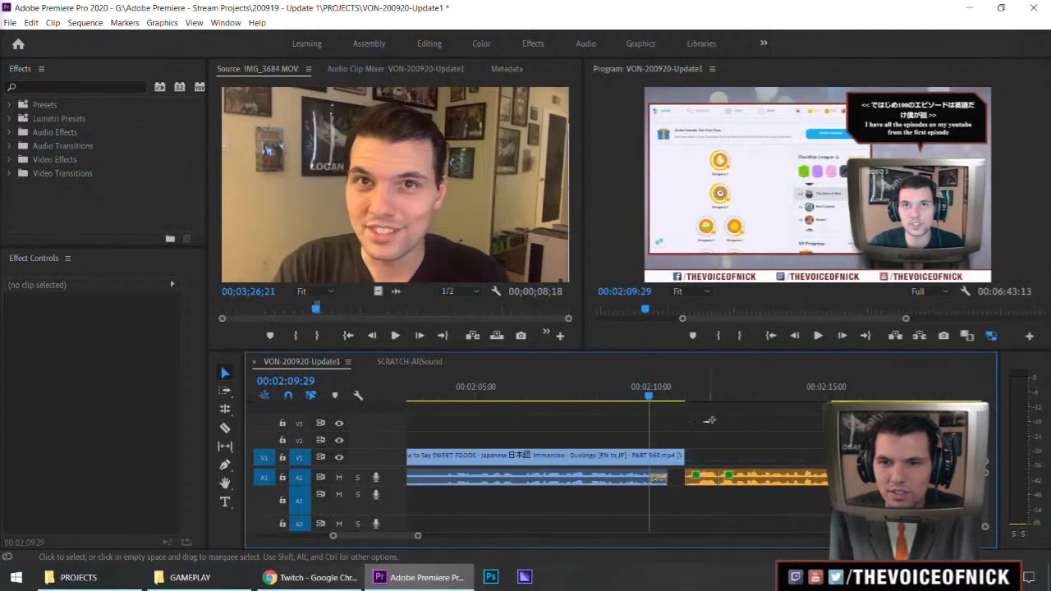
{"action": "left_click_drag", "start_coordinate": [666, 422], "coordinate": [702, 432]}
{"action": "key", "text": "ctrl+s"}
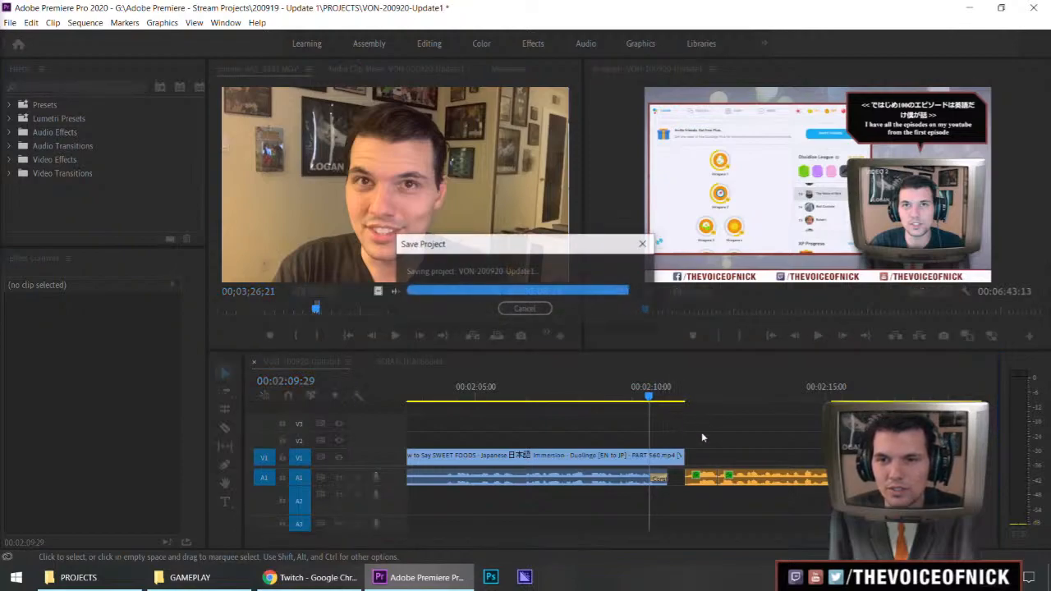
Play the cut, shift all clips after SWEET FOODS 5 frames earlier twice, and replay it
{"action": "left_click_drag", "start_coordinate": [624, 398], "coordinate": [593, 397]}
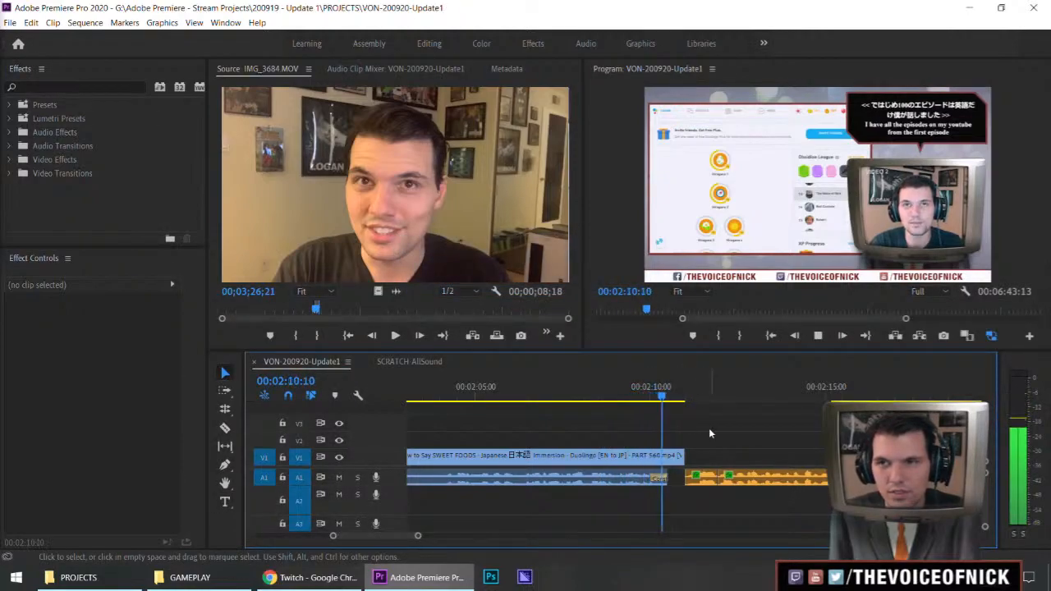
{"action": "key", "text": "space"}
{"action": "key", "text": "a"}
{"action": "left_click", "coordinate": [702, 460]}
{"action": "type", "text": "-5"}
{"action": "key", "text": "Return"}
{"action": "type", "text": "-5"}
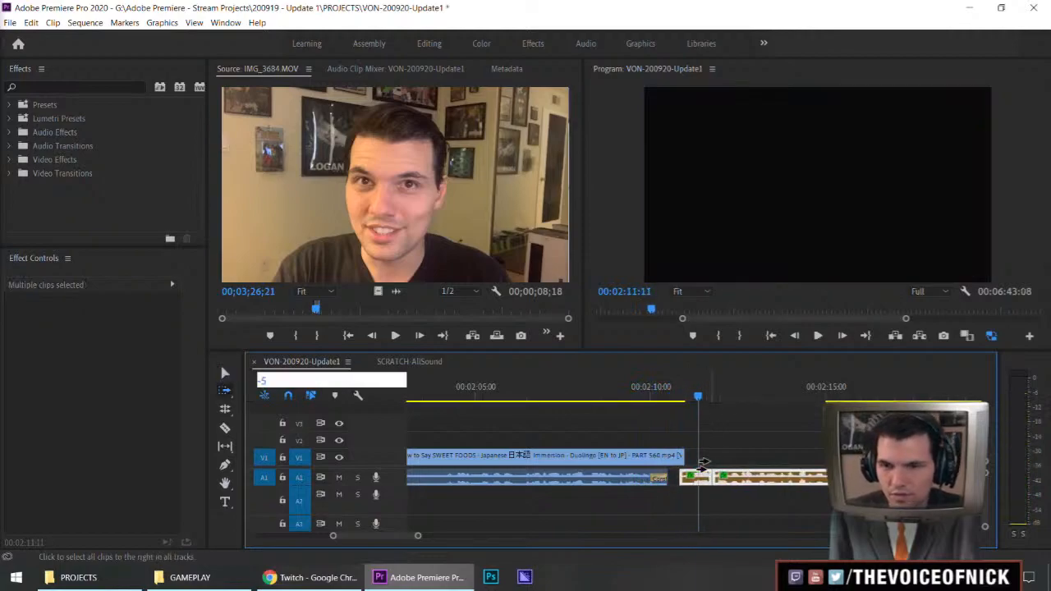
{"action": "key", "text": "Return"}
{"action": "left_click", "coordinate": [607, 399]}
{"action": "key", "text": "space"}
{"action": "key", "text": "v"}
{"action": "mouse_move", "coordinate": [736, 418]}
{"action": "left_mouse_down"}
{"action": "mouse_move", "coordinate": [708, 429]}
{"action": "mouse_move", "coordinate": [733, 425]}
{"action": "left_mouse_up"}
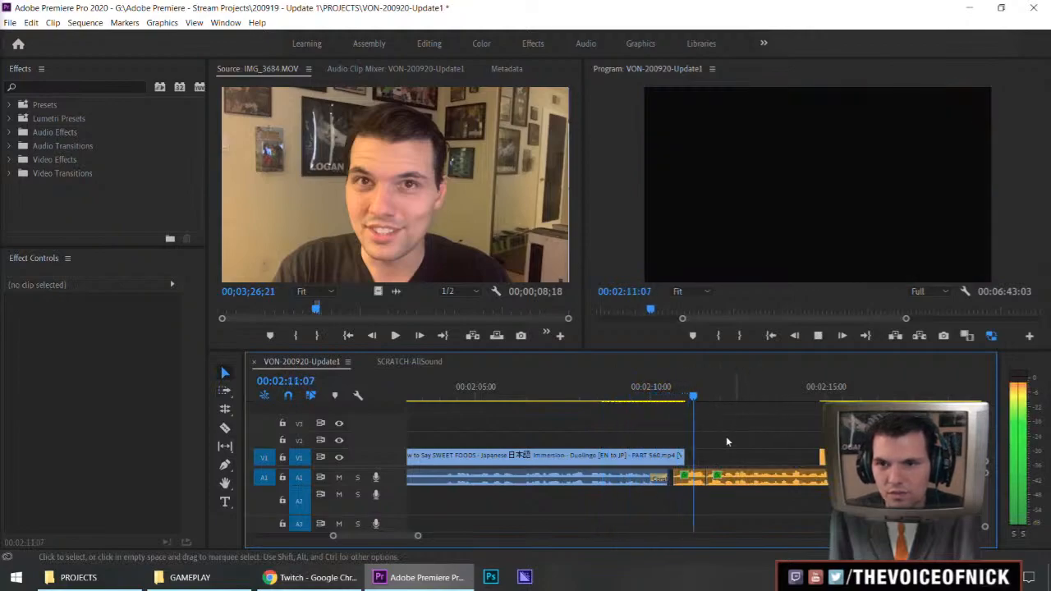
Shift all clips after SWEET FOODS another 5 frames earlier and replay the cut
{"action": "key", "text": "a"}
{"action": "key", "text": "space"}
{"action": "left_click", "coordinate": [684, 461]}
{"action": "type", "text": "-5"}
{"action": "key", "text": "Return"}
{"action": "key", "text": "v"}
{"action": "left_click", "coordinate": [630, 397]}
{"action": "left_click", "coordinate": [727, 427]}
{"action": "key", "text": "space"}
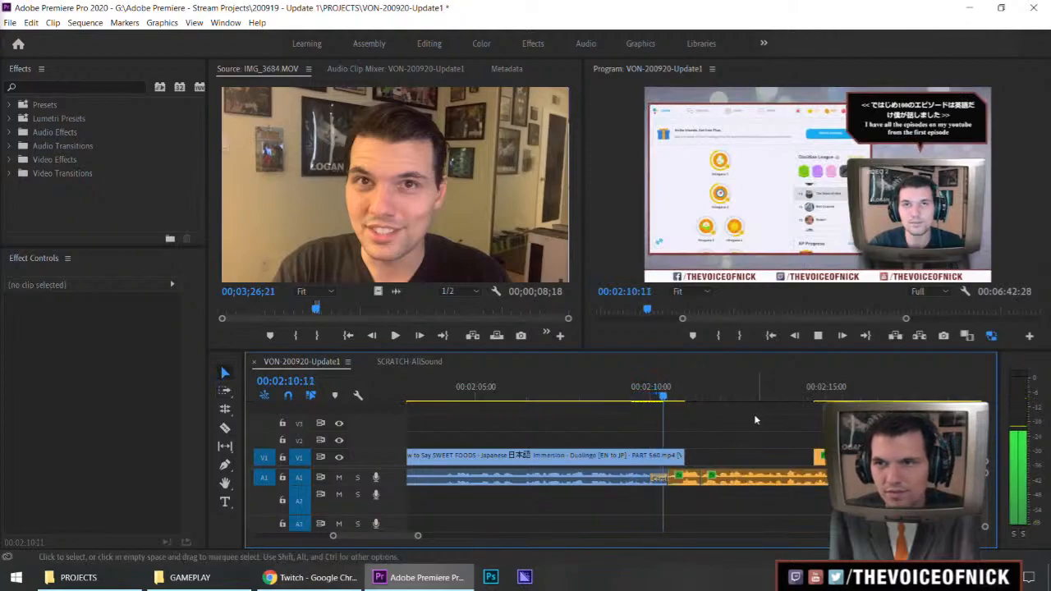
Trim about 5 frames off the start of the vlog audio after SWEET FOODS and apply the default transition there
{"action": "key", "text": "space"}
{"action": "key", "text": "a"}
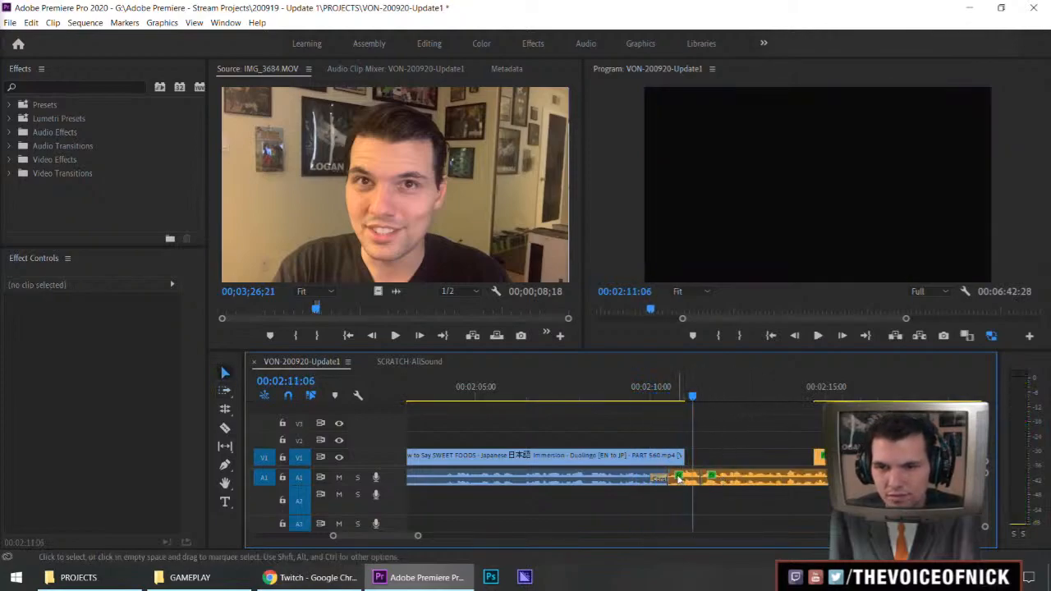
{"action": "left_click_drag", "start_coordinate": [669, 479], "coordinate": [677, 479]}
{"action": "left_click", "coordinate": [670, 397]}
{"action": "key", "text": "space"}
{"action": "key", "text": "space"}
Shift the trimmed vlog audio and all clips after it 5 frames earlier and replay the cut
{"action": "key", "text": "a"}
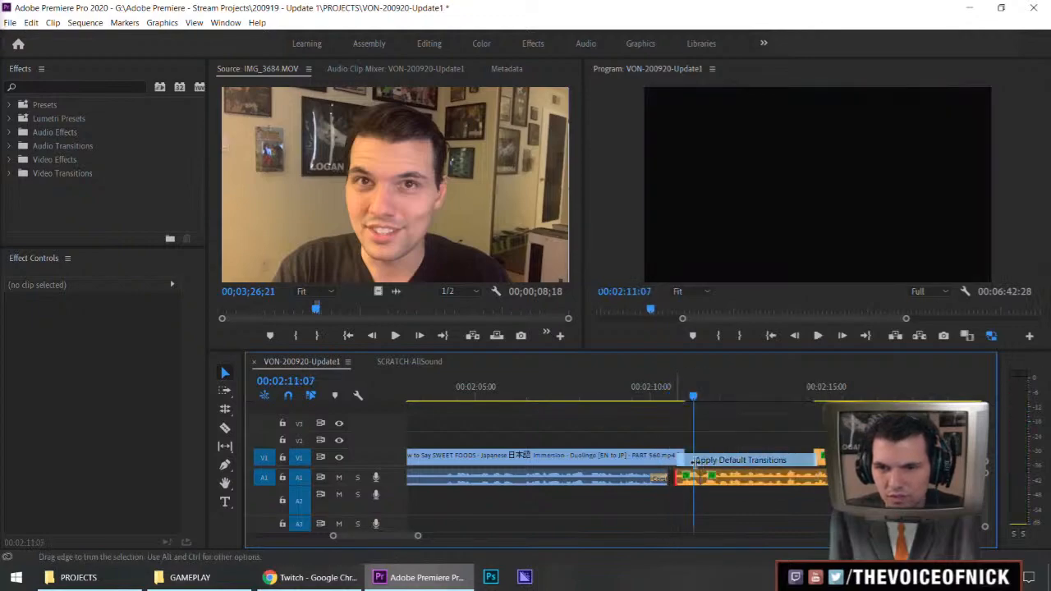
{"action": "left_click", "coordinate": [696, 455]}
{"action": "type", "text": "-5"}
{"action": "key", "text": "Return"}
{"action": "key", "text": "v"}
{"action": "left_click", "coordinate": [610, 397]}
{"action": "left_click_drag", "start_coordinate": [726, 417], "coordinate": [673, 433]}
{"action": "key", "text": "space"}
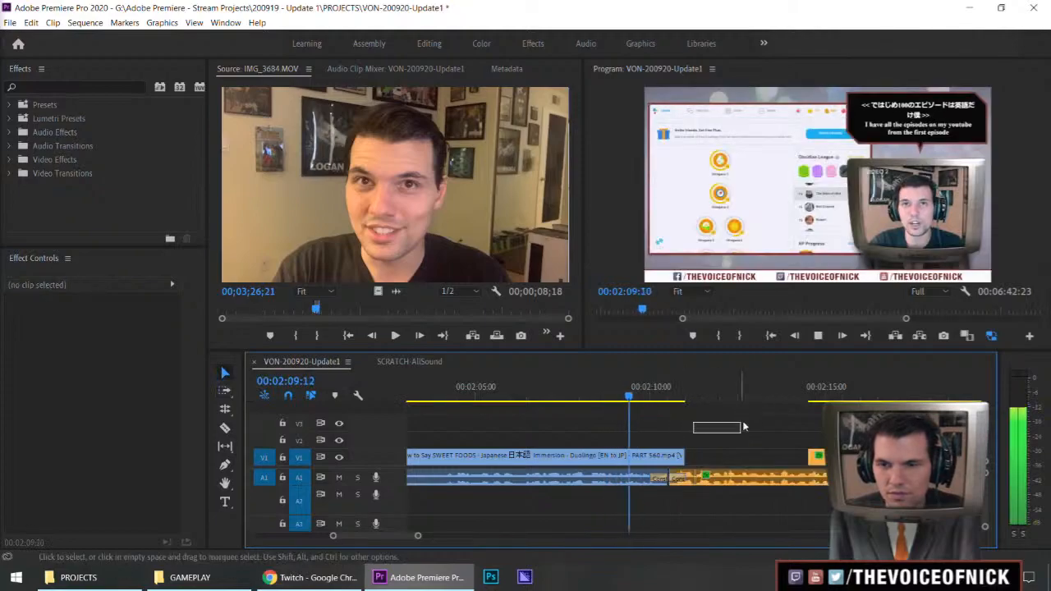
Play from the end of SWEET FOODS and listen to the vlog audio across the stretch without video
{"action": "left_click", "coordinate": [626, 396]}
{"action": "key", "text": "space"}
{"action": "mouse_move", "coordinate": [691, 415]}
{"action": "left_mouse_down"}
{"action": "mouse_move", "coordinate": [752, 428]}
{"action": "mouse_move", "coordinate": [688, 436]}
{"action": "left_mouse_up"}
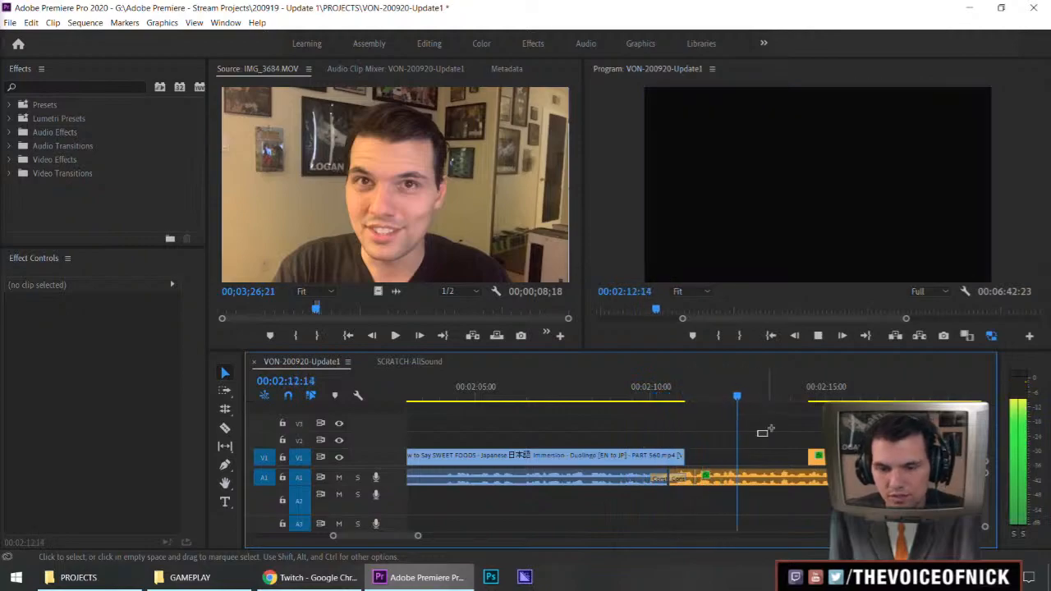
{"action": "key", "text": "minus"}
{"action": "key", "text": "minus"}
{"action": "key", "text": "equal"}
{"action": "key", "text": "equal"}
{"action": "key", "text": "minus"}
{"action": "mouse_move", "coordinate": [752, 439]}
{"action": "left_mouse_down"}
{"action": "mouse_move", "coordinate": [794, 429]}
{"action": "mouse_move", "coordinate": [771, 429]}
{"action": "left_mouse_up"}
{"action": "key", "text": "minus"}
{"action": "key", "text": "equal"}
{"action": "key", "text": "minus"}
{"action": "key", "text": "equal"}
{"action": "key", "text": "equal"}
Replay the audio cut between SWEET FOODS and the vlog voice from about 00:02:10
{"action": "left_click_drag", "start_coordinate": [576, 396], "coordinate": [442, 418]}
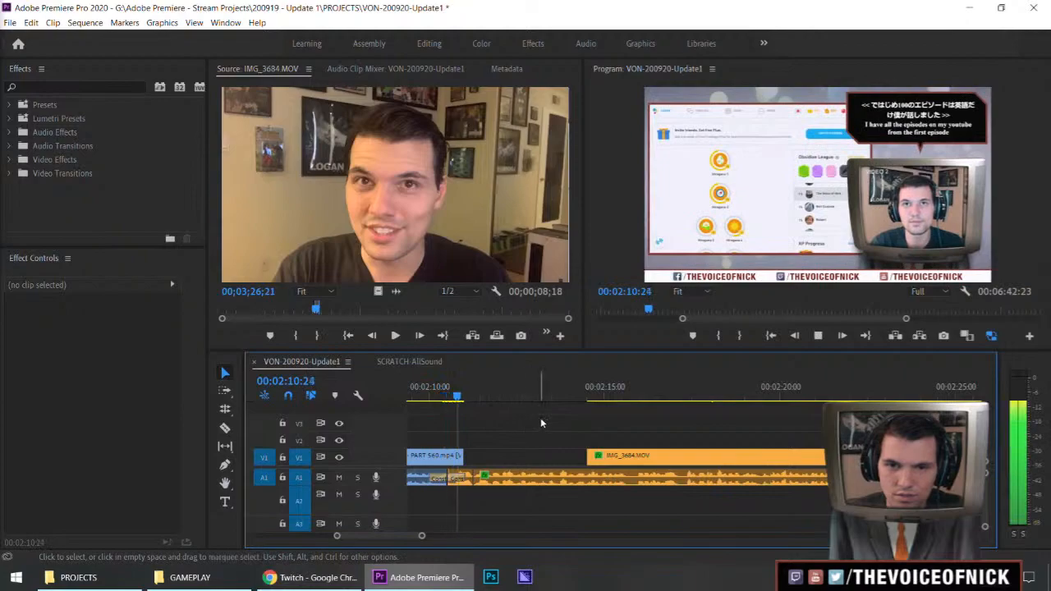
{"action": "scroll", "coordinate": [505, 429], "scroll_direction": "up", "scroll_amount": 2}
{"action": "scroll", "coordinate": [534, 424], "scroll_direction": "up", "scroll_amount": 1}
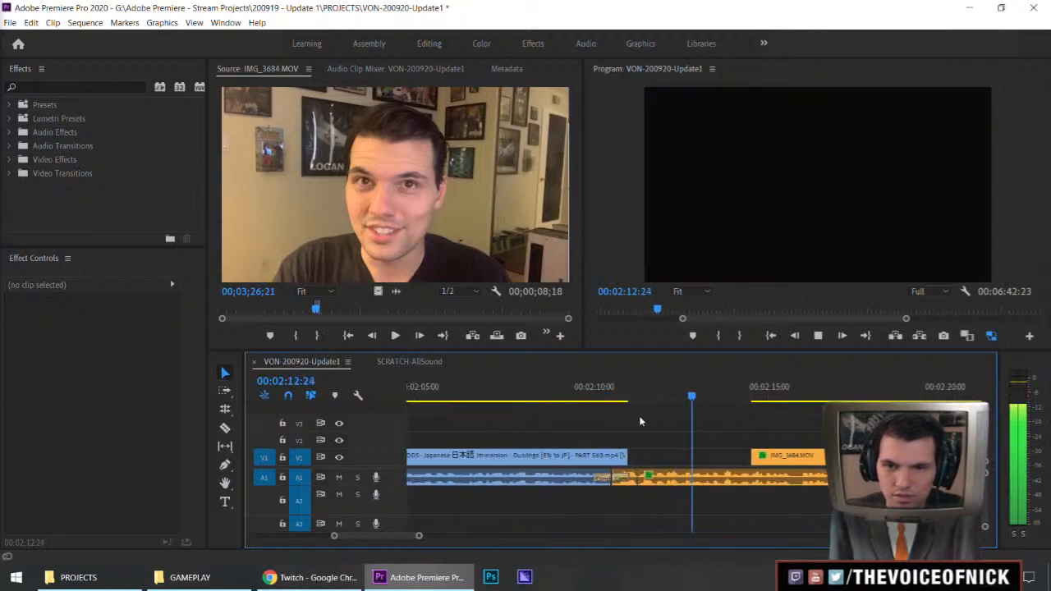
{"action": "left_click", "coordinate": [608, 397]}
{"action": "key", "text": "space"}
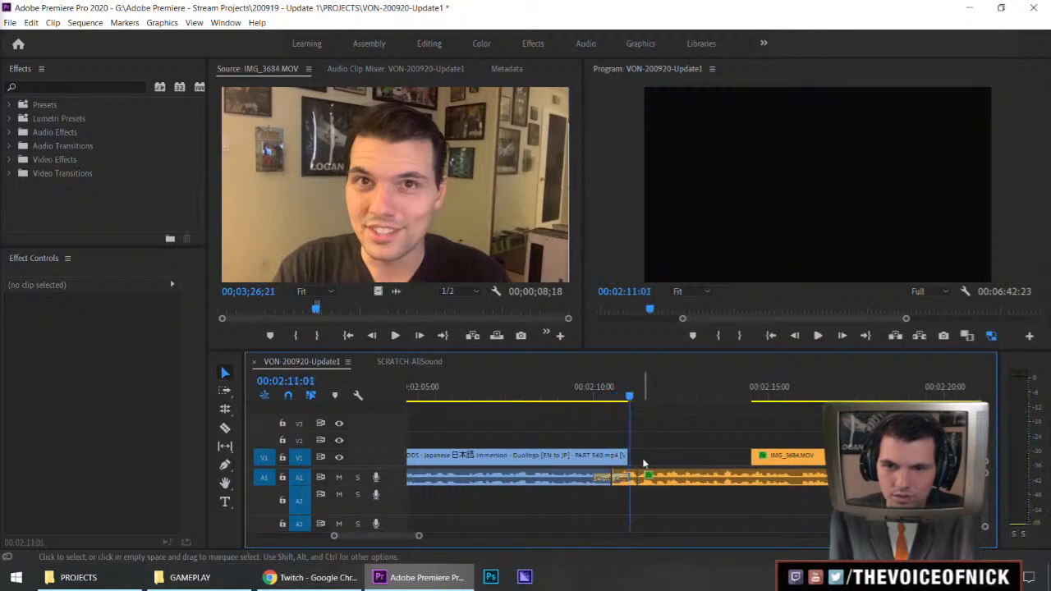
Extend the SWEET FOODS video and the following vlog video to meet above the vlog audio cut at about 00:02:11, and play the cut
{"action": "key", "text": "space"}
{"action": "left_click_drag", "start_coordinate": [627, 457], "coordinate": [639, 456]}
{"action": "key", "text": "v"}
{"action": "left_click_drag", "start_coordinate": [753, 454], "coordinate": [640, 454]}
{"action": "key", "text": "j"}
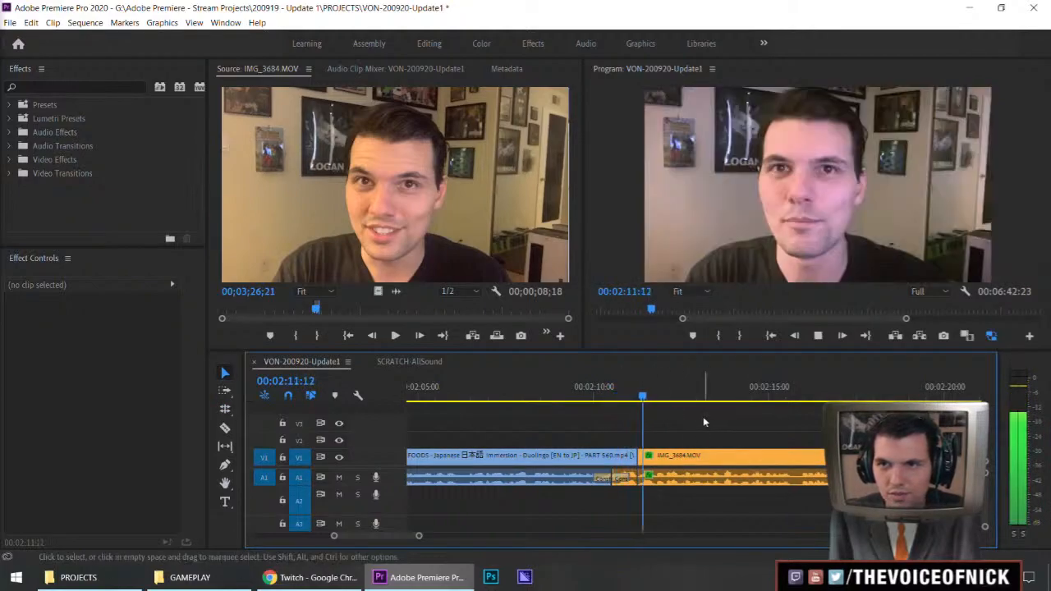
{"action": "key", "text": "space"}
Trim the start of the vlog clip after SWEET FOODS and shift it with all following clips one frame earlier
{"action": "key", "text": "space"}
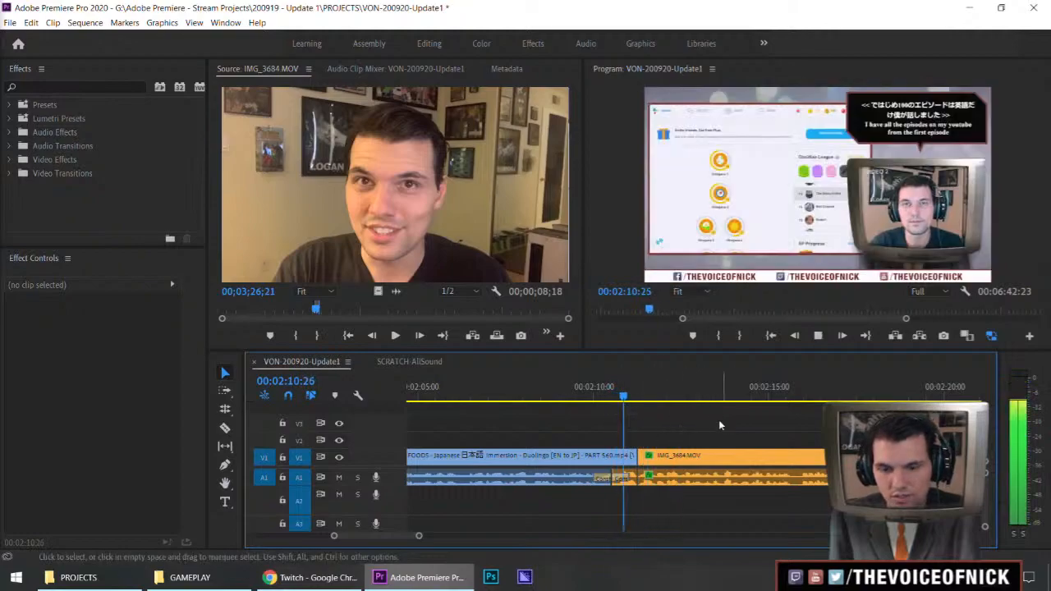
{"action": "key", "text": "minus"}
{"action": "key", "text": "minus"}
{"action": "key", "text": "equal"}
{"action": "key", "text": "equal"}
{"action": "key", "text": "equal"}
Replay the cut from SWEET FOODS into the vlog from about 00:02:10 and listen to the join
{"action": "key", "text": "space"}
{"action": "key", "text": "a"}
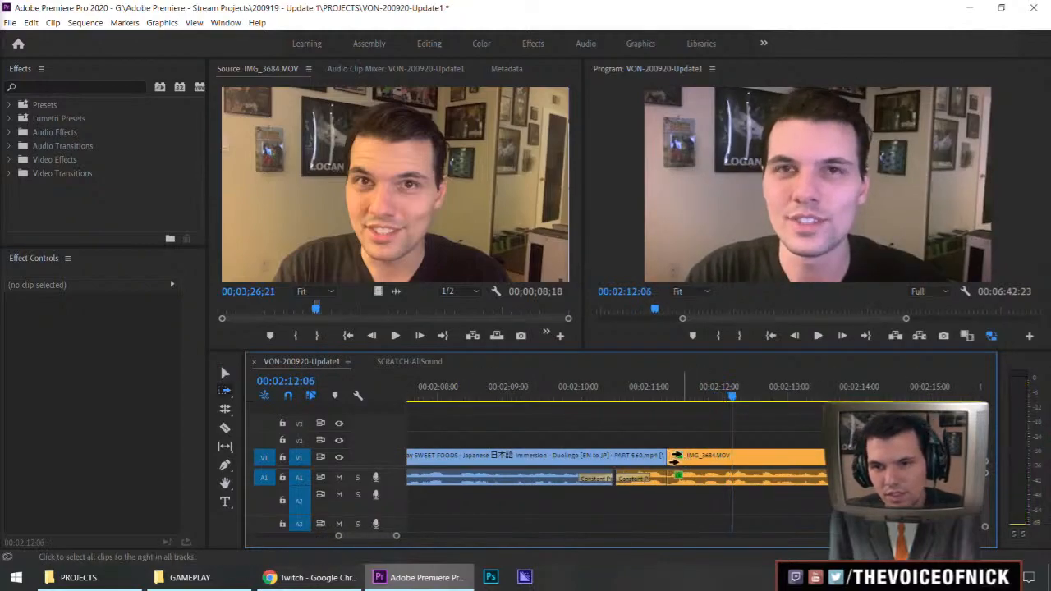
{"action": "left_click_drag", "start_coordinate": [678, 456], "coordinate": [668, 462]}
{"action": "left_click", "coordinate": [634, 396]}
{"action": "key", "text": "space"}
{"action": "key", "text": "space"}
{"action": "mouse_move", "coordinate": [711, 417]}
{"action": "left_mouse_down"}
{"action": "mouse_move", "coordinate": [689, 412]}
{"action": "mouse_move", "coordinate": [682, 426]}
{"action": "mouse_move", "coordinate": [708, 404]}
{"action": "left_mouse_up"}
{"action": "key", "text": "shift+Left"}
{"action": "key", "text": "shift+Left"}
{"action": "key", "text": "shift+Left"}
{"action": "key", "text": "shift+Left"}
{"action": "key", "text": "shift+Left"}
{"action": "key", "text": "space"}
{"action": "key", "text": "space"}
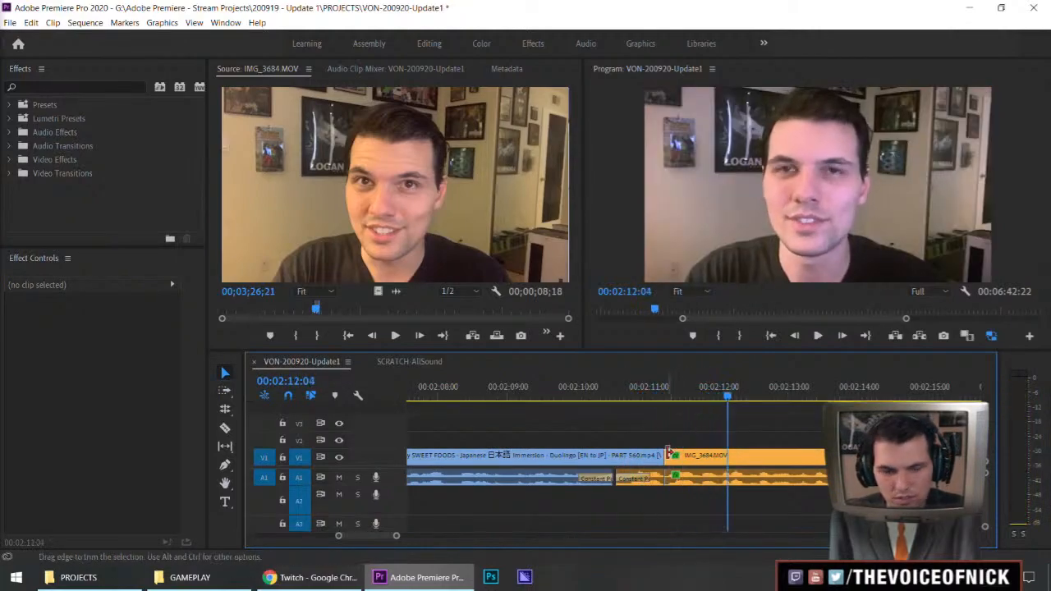
Roll the video cut between SWEET FOODS and the vlog one frame later and replay it
{"action": "key", "text": "Return"}
{"action": "key", "text": "v"}
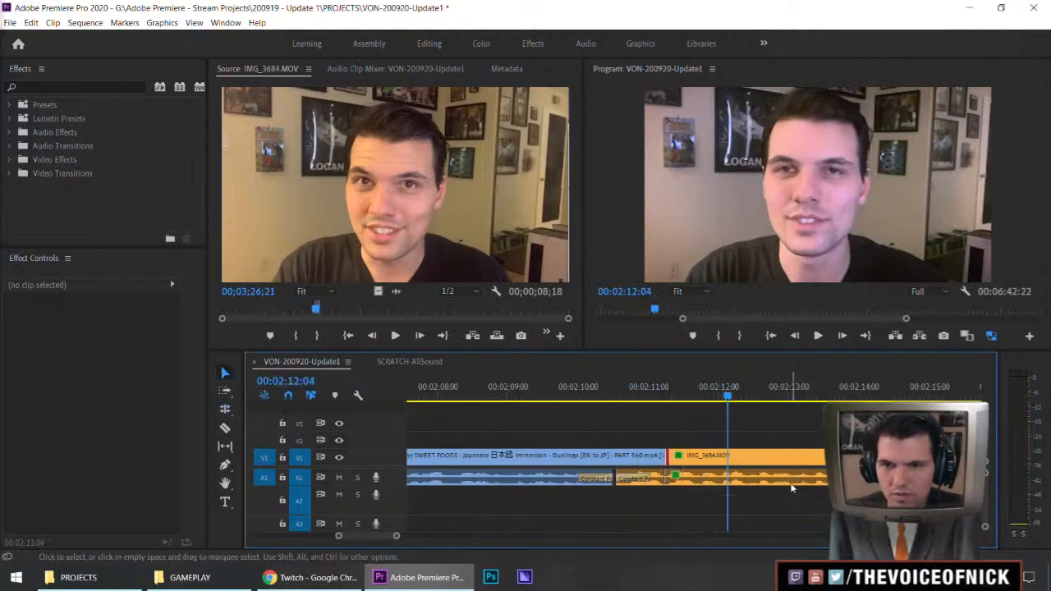
{"action": "left_click", "coordinate": [619, 396]}
{"action": "key", "text": "space"}
{"action": "mouse_move", "coordinate": [698, 435]}
{"action": "left_mouse_down"}
{"action": "mouse_move", "coordinate": [764, 423]}
{"action": "mouse_move", "coordinate": [718, 431]}
{"action": "left_mouse_up"}
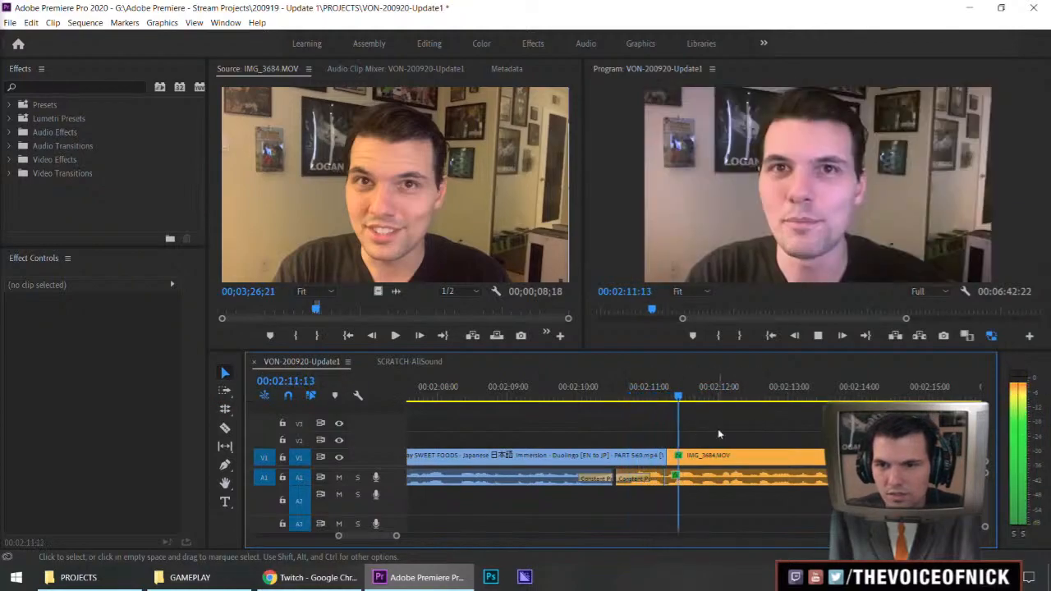
{"action": "key", "text": "space"}
Roll the vlog audio cut beneath the end of SWEET FOODS one frame later and replay it
{"action": "type", "text": "+1"}
{"action": "key", "text": "Return"}
{"action": "left_click", "coordinate": [653, 396]}
{"action": "key", "text": "space"}
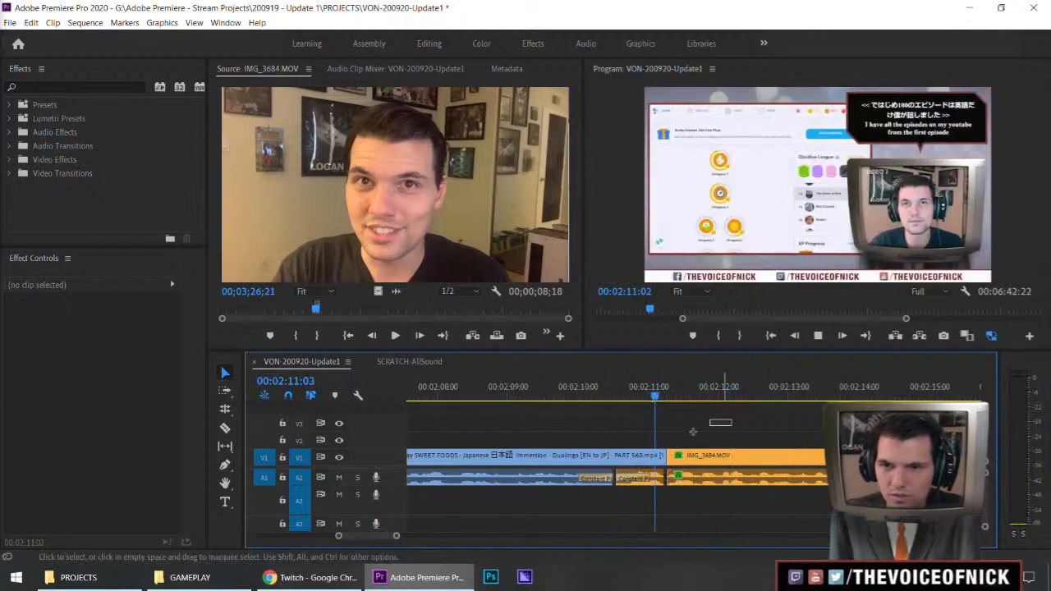
Reapply the short audio transition at the vlog audio cut just after the end of SWEET FOODS, using a copied transition
{"action": "key", "text": "="}
{"action": "key", "text": "="}
{"action": "left_click", "coordinate": [475, 479]}
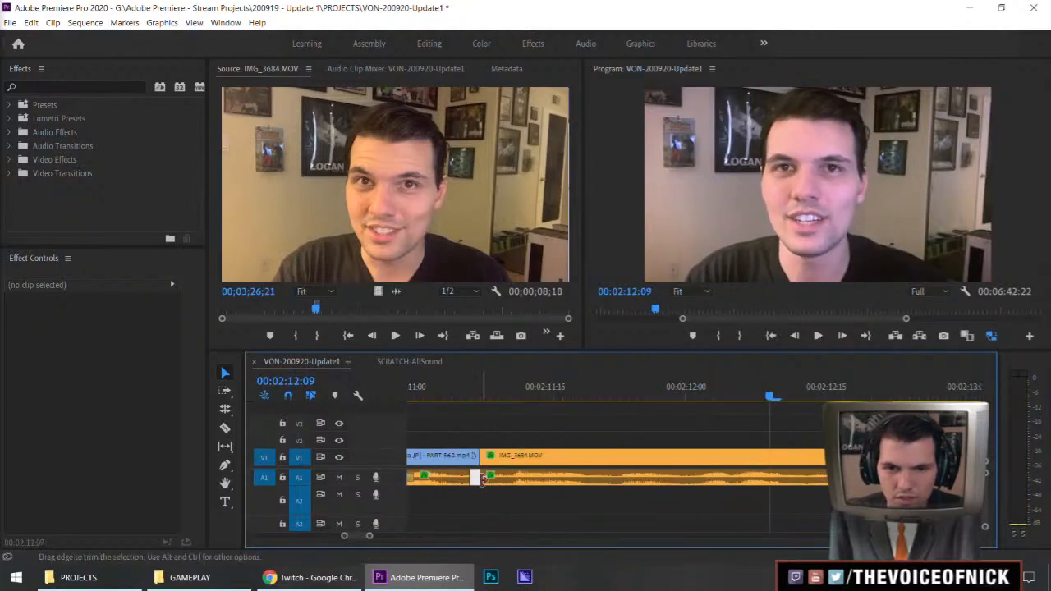
{"action": "right_click", "coordinate": [482, 479]}
{"action": "left_click", "coordinate": [540, 457]}
{"action": "double_click", "coordinate": [502, 482]}
{"action": "key", "text": "Return"}
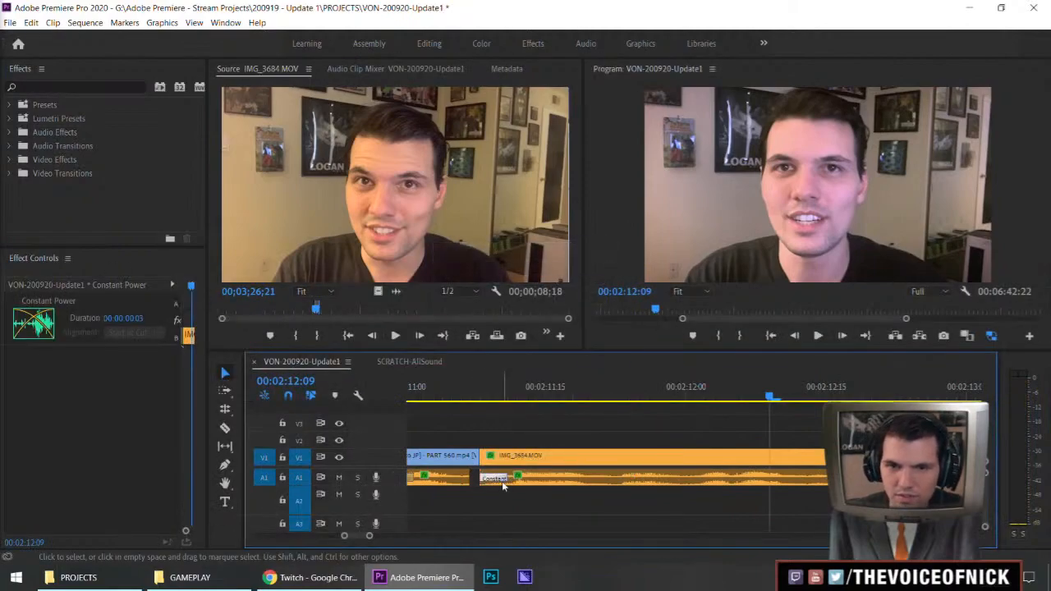
{"action": "key", "text": "ctrl+c"}
{"action": "left_click", "coordinate": [470, 479]}
{"action": "key", "text": "ctrl+v"}
Replay the cut out of SWEET FOODS and keep listening to the vlog until about 00:02:19
{"action": "left_click", "coordinate": [414, 390]}
{"action": "key", "text": "space"}
{"action": "key", "text": "minus"}
{"action": "key", "text": "minus"}
{"action": "key", "text": "minus"}
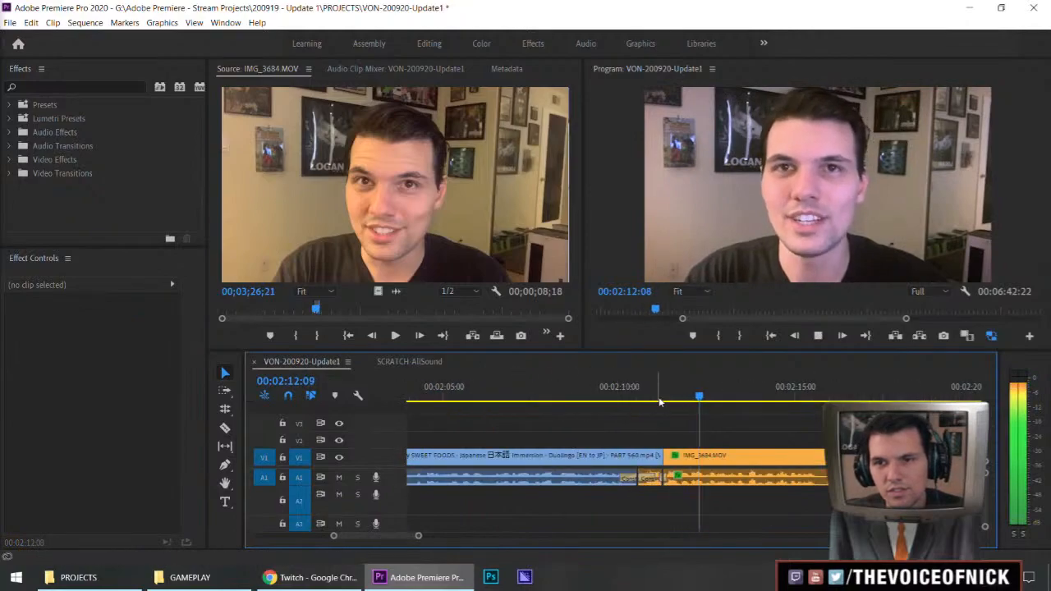
{"action": "left_click", "coordinate": [622, 391]}
{"action": "key", "text": "space"}
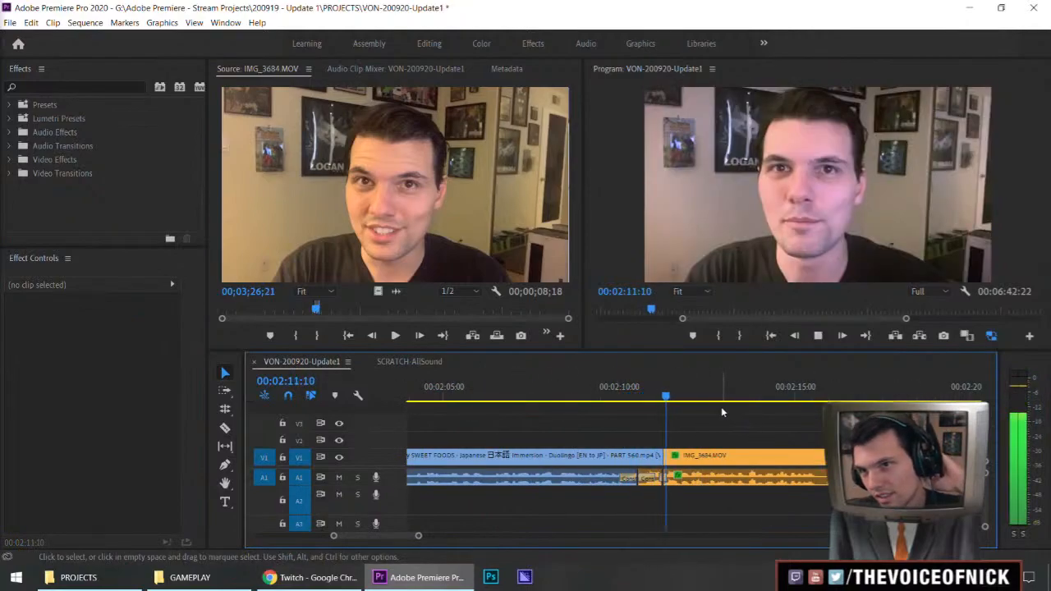
{"action": "key", "text": "minus"}
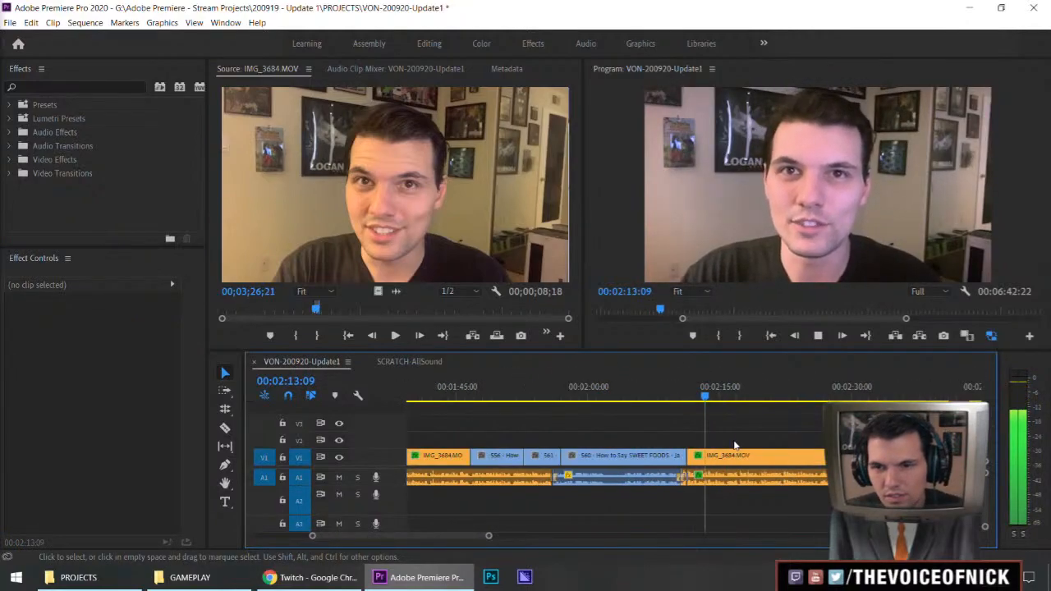
{"action": "key", "text": "equal"}
{"action": "key", "text": "minus"}
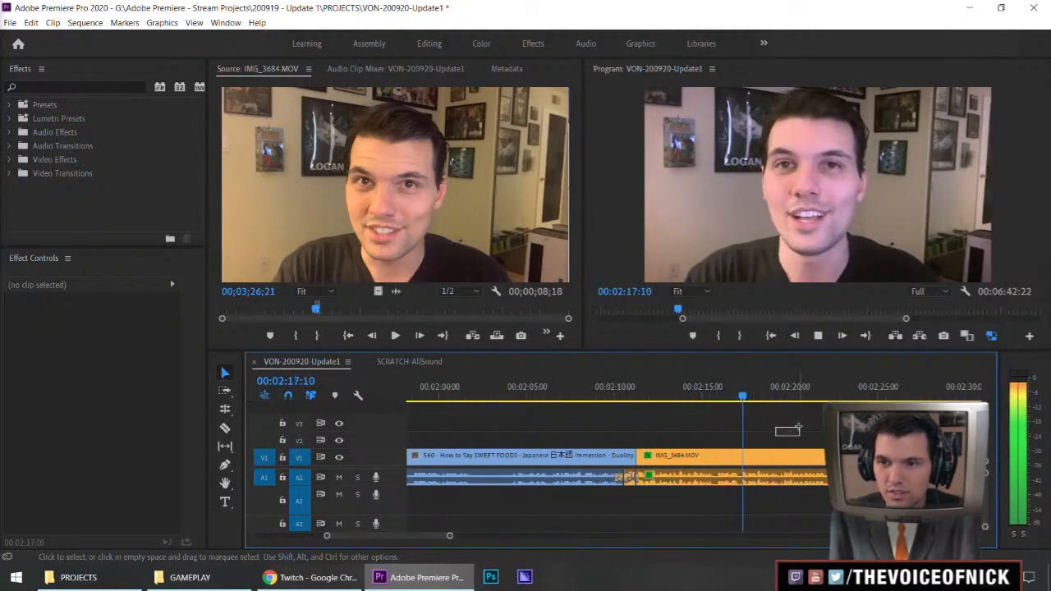
{"action": "key", "text": "equal"}
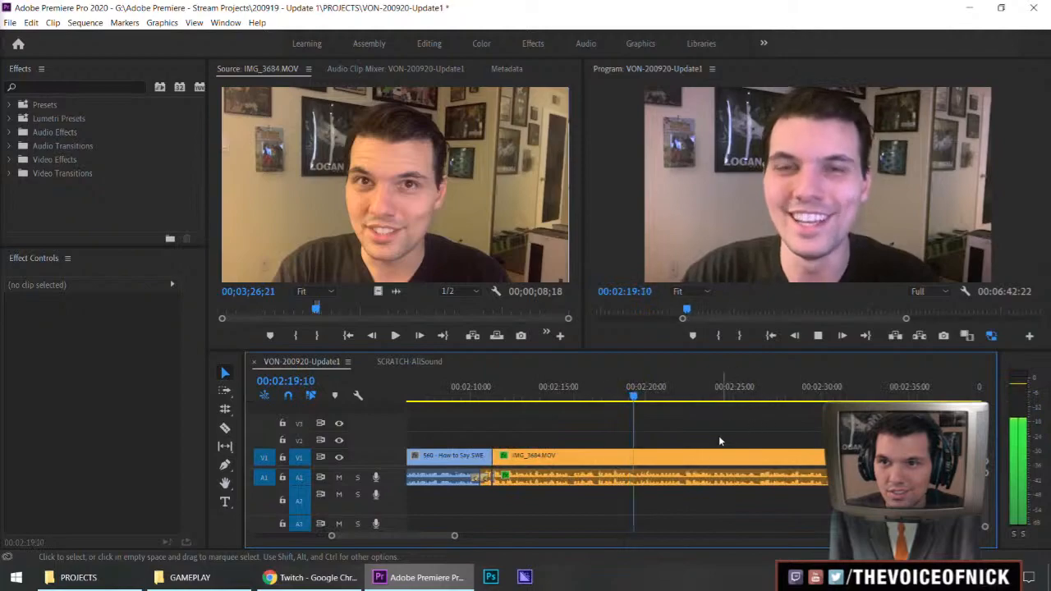
Split the vlog video at 00:02:19:14 and delete the video part after it, keeping the audio
{"action": "key", "text": "space"}
{"action": "key", "text": "c"}
{"action": "left_click_drag", "start_coordinate": [664, 444], "coordinate": [662, 461]}
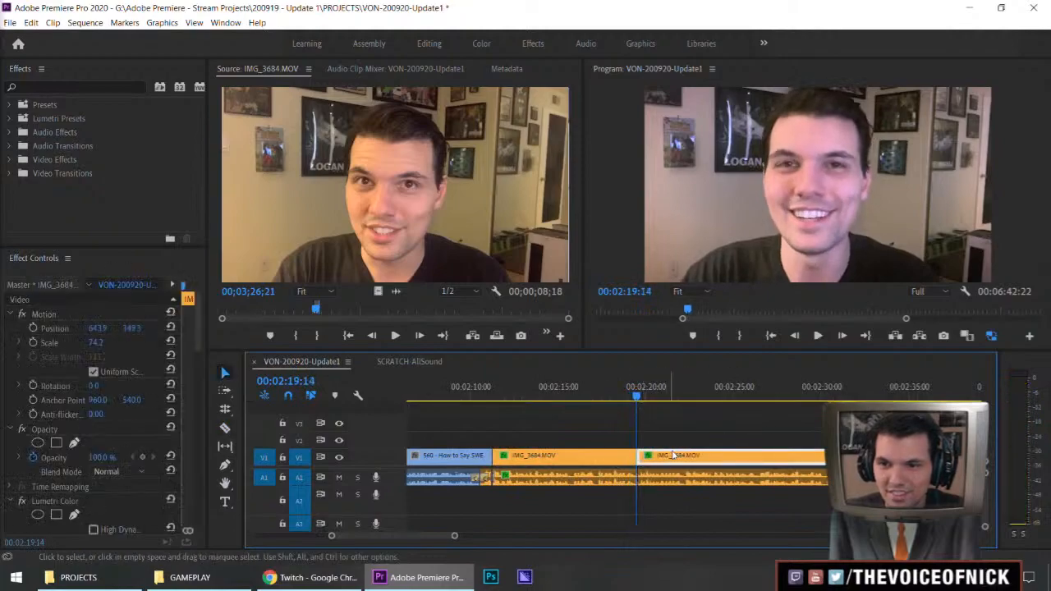
{"action": "key", "text": "Delete"}
Play from 00:02:19:14 and listen to the vlog audio across the stretch without video
{"action": "key", "text": "space"}
{"action": "key", "text": "minus"}
{"action": "key", "text": "minus"}
{"action": "key", "text": "minus"}
{"action": "key", "text": "minus"}
{"action": "key", "text": "minus"}
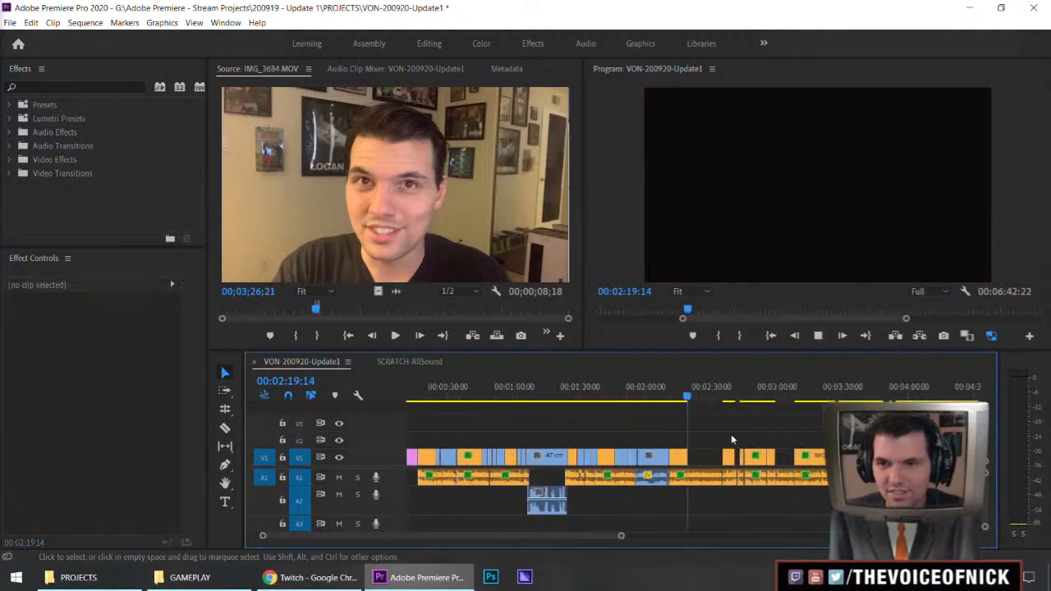
{"action": "key", "text": "equal"}
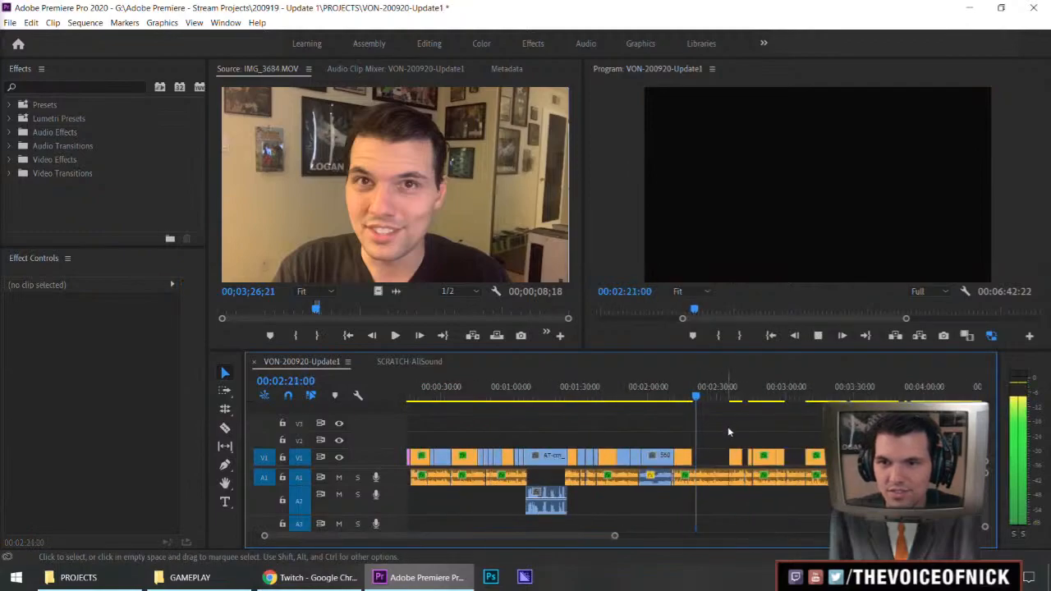
{"action": "key", "text": "minus"}
{"action": "key", "text": "equal"}
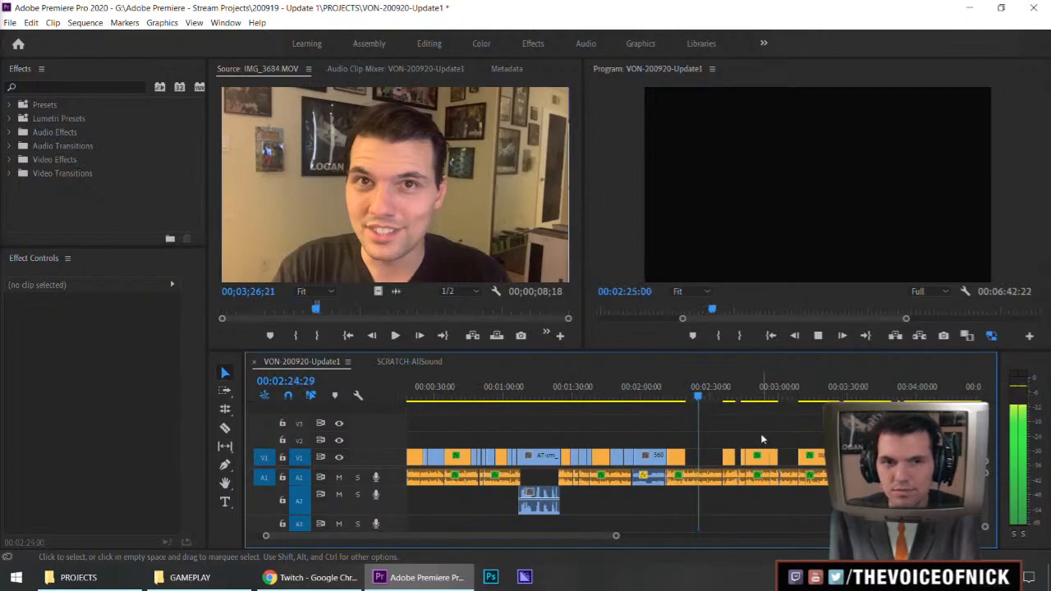
{"action": "key", "text": "equal"}
{"action": "key", "text": "equal"}
{"action": "key", "text": "equal"}
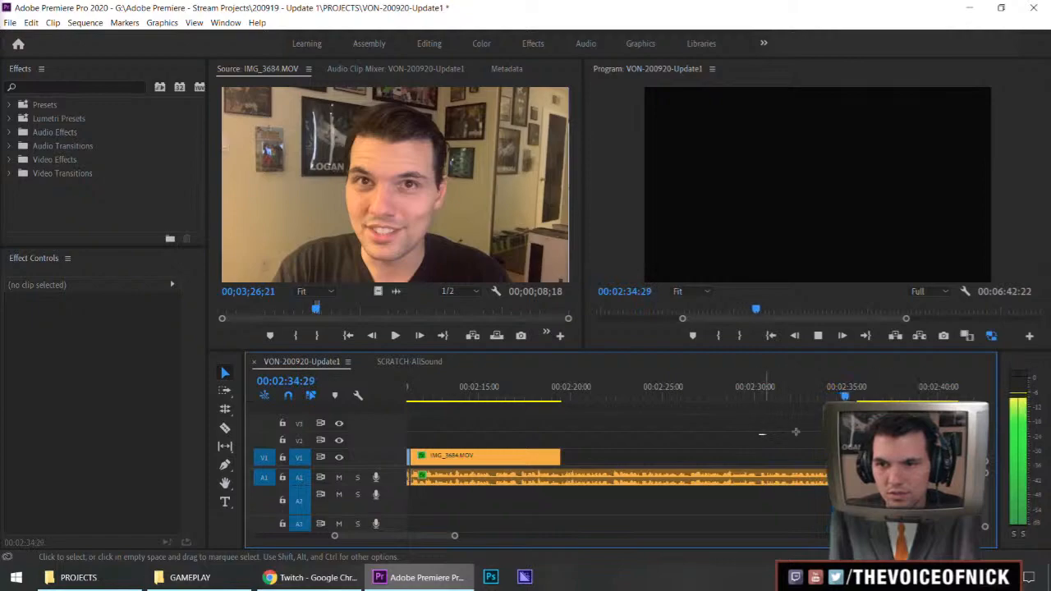
Listen to the vlog takes starting at about 00:02:35 and 00:02:42 and compare them for redundant footage
{"action": "key", "text": "minus"}
{"action": "key", "text": "minus"}
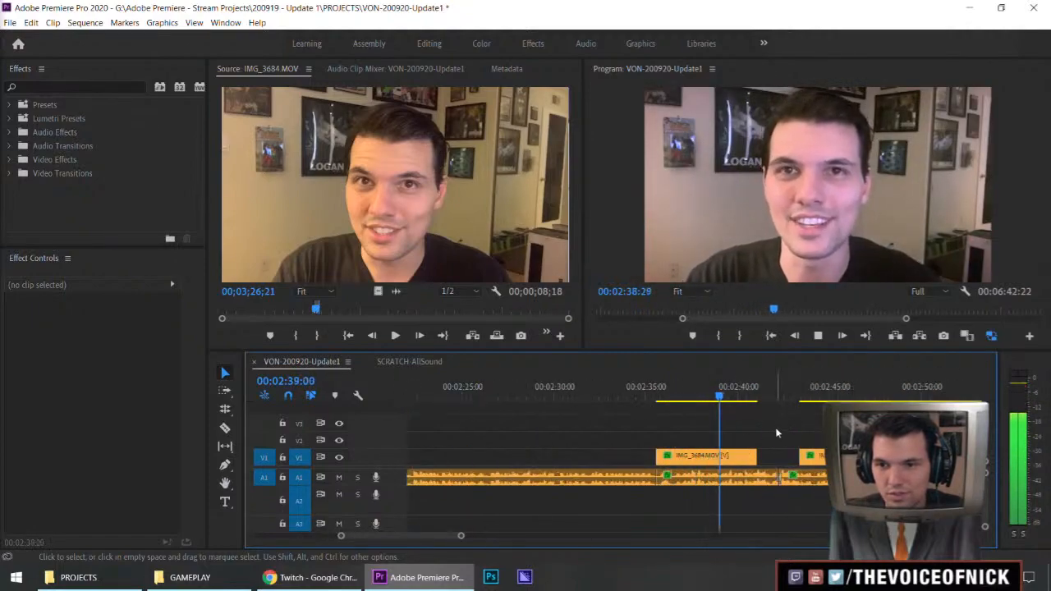
{"action": "key", "text": "equal"}
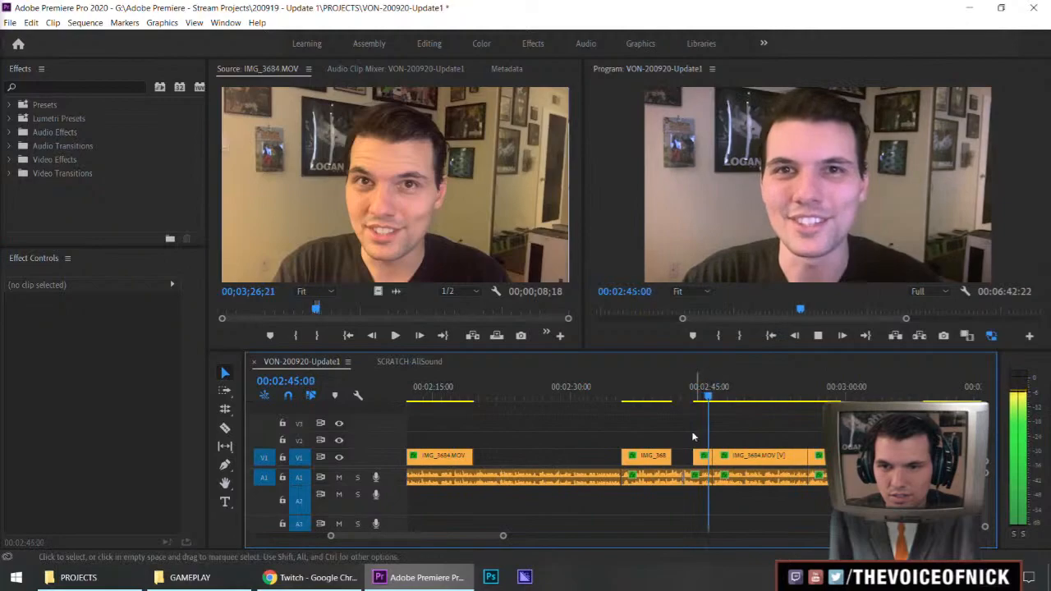
{"action": "key", "text": "space"}
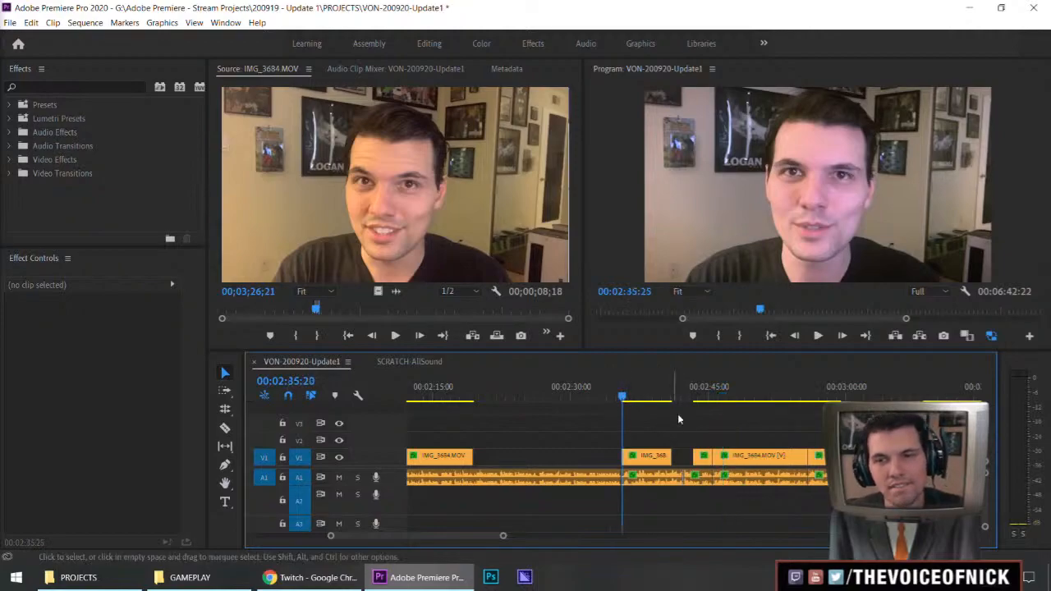
{"action": "key", "text": "space"}
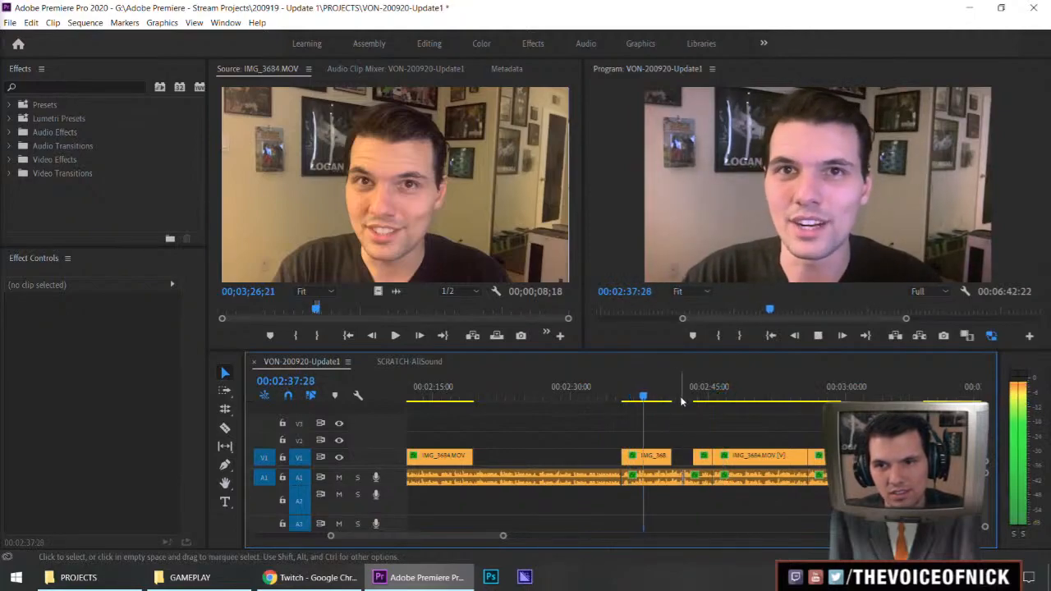
{"action": "left_click", "coordinate": [683, 396]}
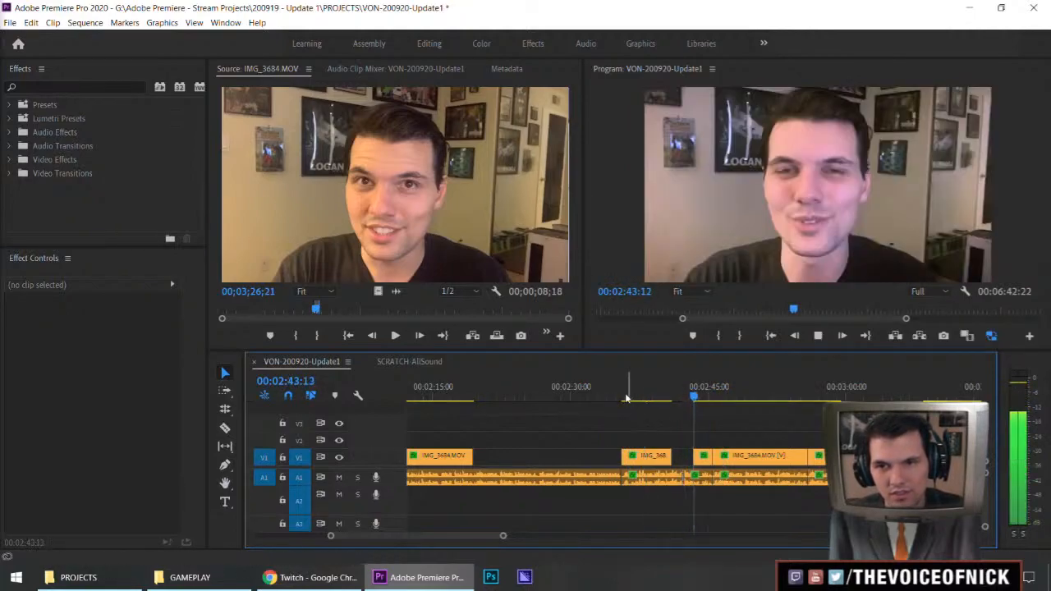
{"action": "left_click", "coordinate": [620, 397]}
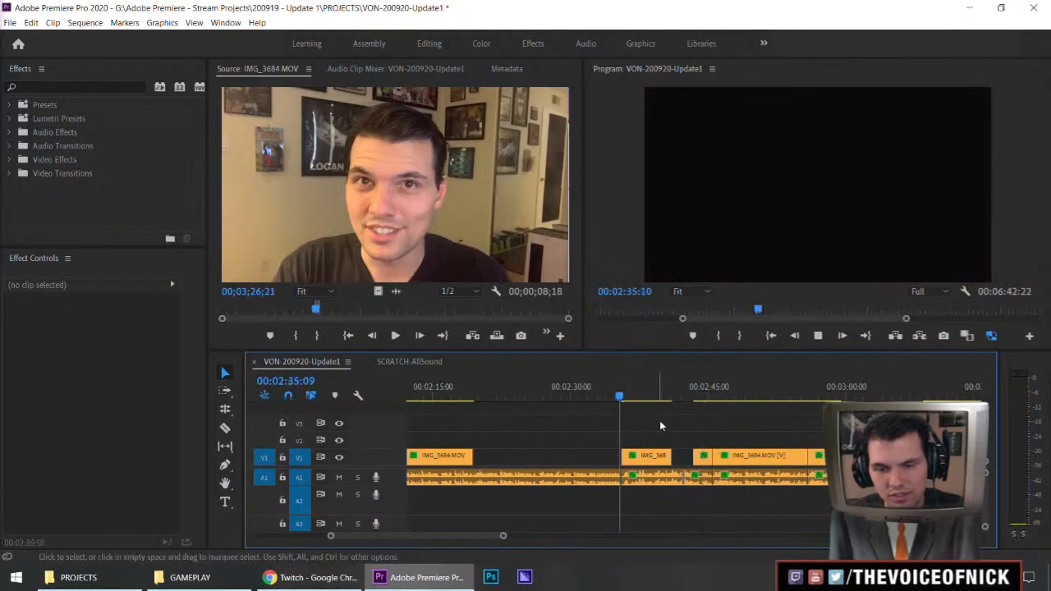
Split the vlog clip at about 00:02:36, delete the rest of that take, and close the gap before the next one
{"action": "key", "text": "="}
{"action": "key", "text": "="}
{"action": "key", "text": "c"}
{"action": "left_click", "coordinate": [727, 455]}
{"action": "key", "text": "v"}
{"action": "left_click_drag", "start_coordinate": [808, 427], "coordinate": [773, 485]}
{"action": "key", "text": "Delete"}
{"action": "left_click", "coordinate": [775, 482]}
{"action": "key", "text": "Delete"}
Replay the shortened vlog passage from about 00:02:33 and listen to the new audio join
{"action": "left_click", "coordinate": [712, 398]}
{"action": "left_click_drag", "start_coordinate": [707, 399], "coordinate": [697, 399]}
{"action": "left_click_drag", "start_coordinate": [738, 428], "coordinate": [793, 422]}
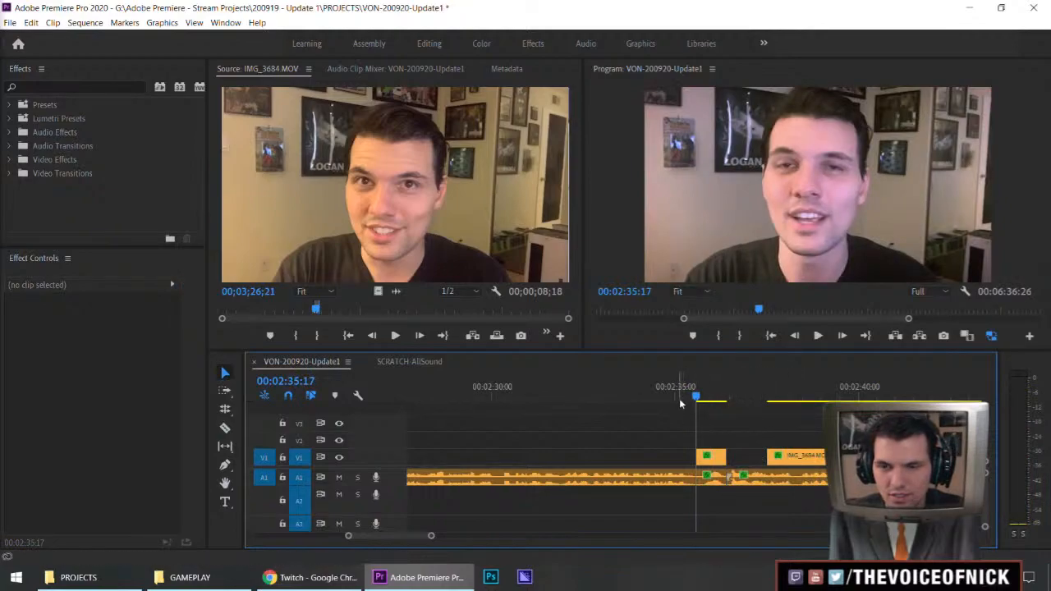
{"action": "left_click", "coordinate": [613, 396]}
{"action": "key", "text": "space"}
{"action": "left_click_drag", "start_coordinate": [735, 416], "coordinate": [690, 425]}
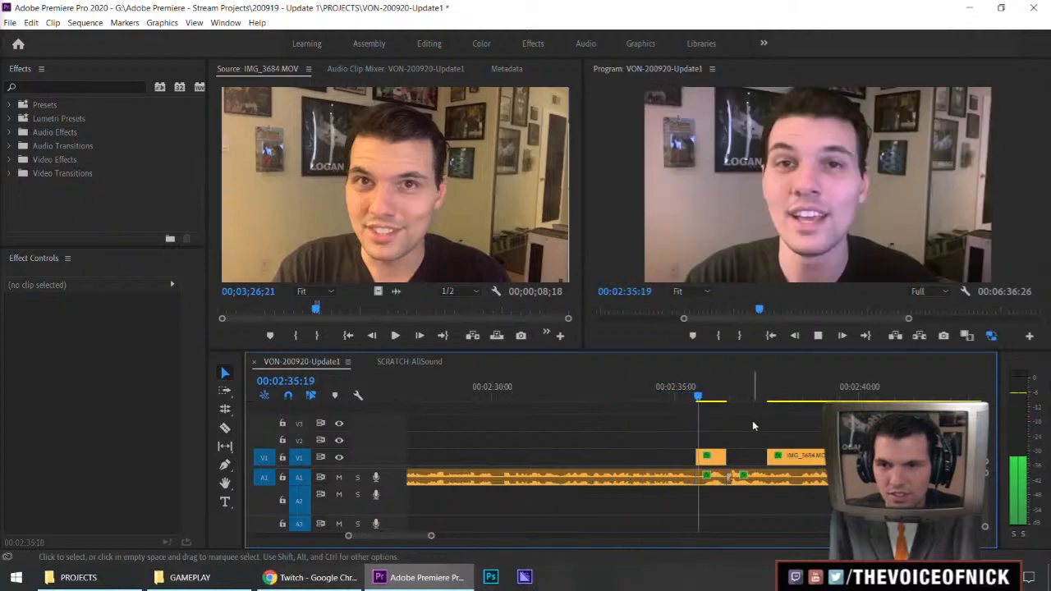
{"action": "key", "text": "space"}
Trim the vlog audio join at about 00:02:35, shift the short clip and everything after it four frames earlier, and replay
{"action": "key", "text": "a"}
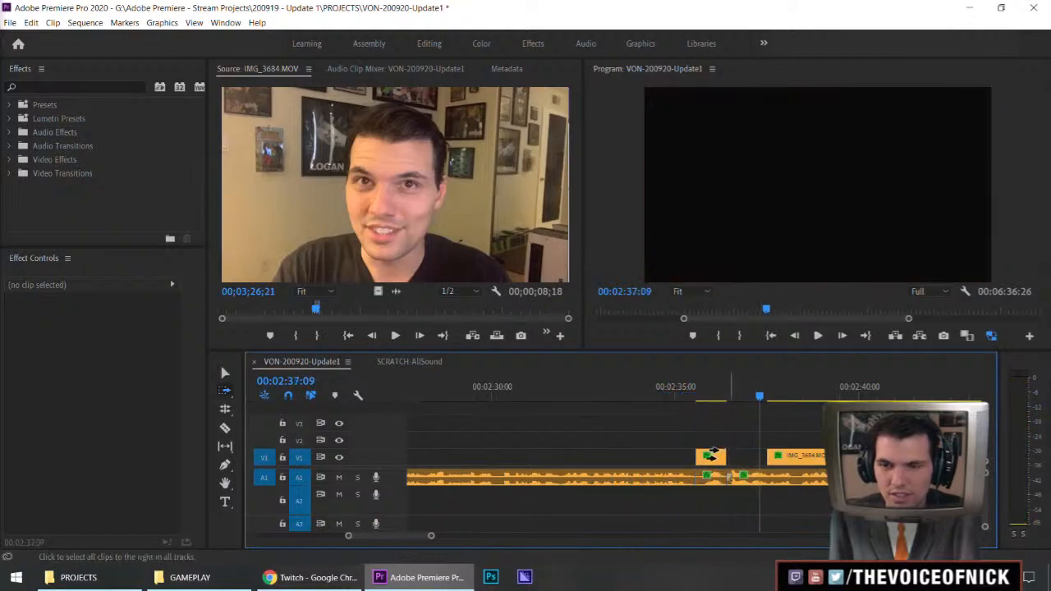
{"action": "left_click_drag", "start_coordinate": [690, 477], "coordinate": [684, 479]}
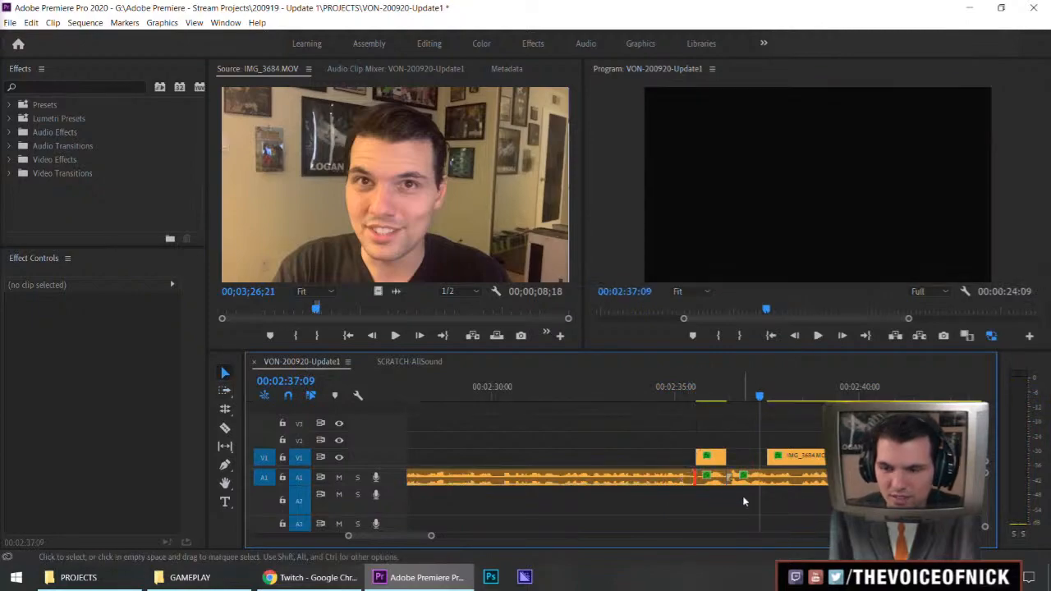
{"action": "key", "text": "a"}
{"action": "left_click", "coordinate": [701, 456]}
{"action": "left_click_drag", "start_coordinate": [701, 455], "coordinate": [696, 456]}
{"action": "key", "text": "v"}
{"action": "left_click_drag", "start_coordinate": [646, 395], "coordinate": [638, 394]}
{"action": "left_click", "coordinate": [691, 420]}
{"action": "key", "text": "space"}
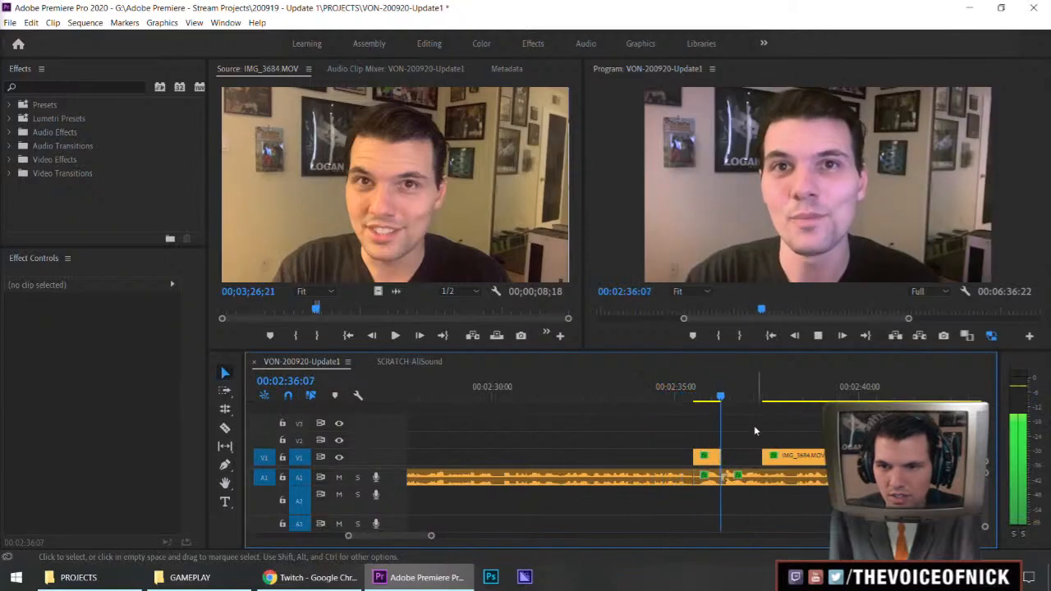
Trim one frame off the start of the vlog audio after the short clip, move all following clips one frame earlier, and replay
{"action": "key", "text": "space"}
{"action": "key", "text": "a"}
{"action": "left_click", "coordinate": [727, 456]}
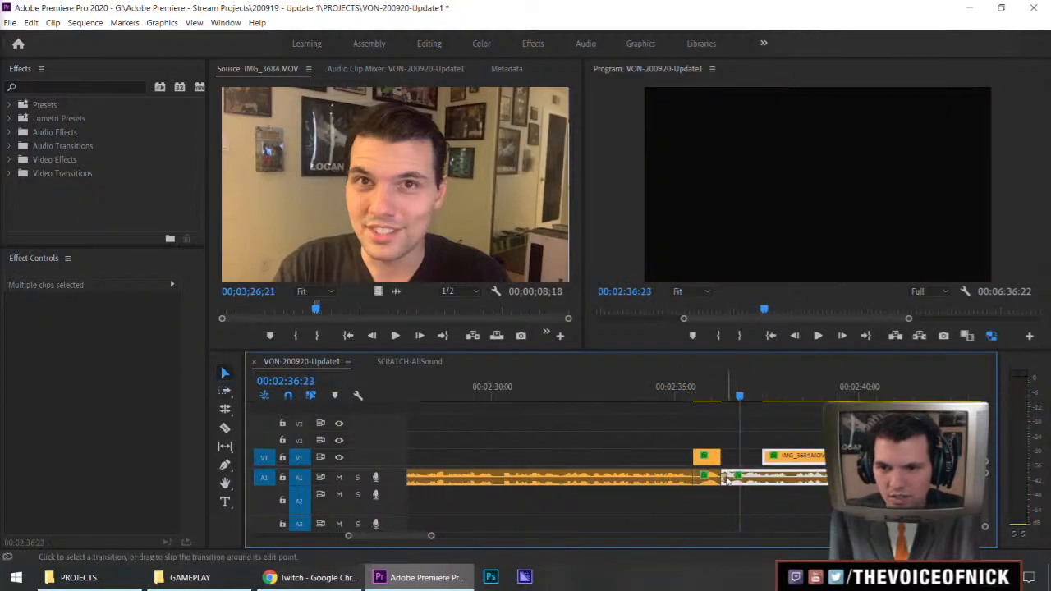
{"action": "left_click", "coordinate": [743, 516]}
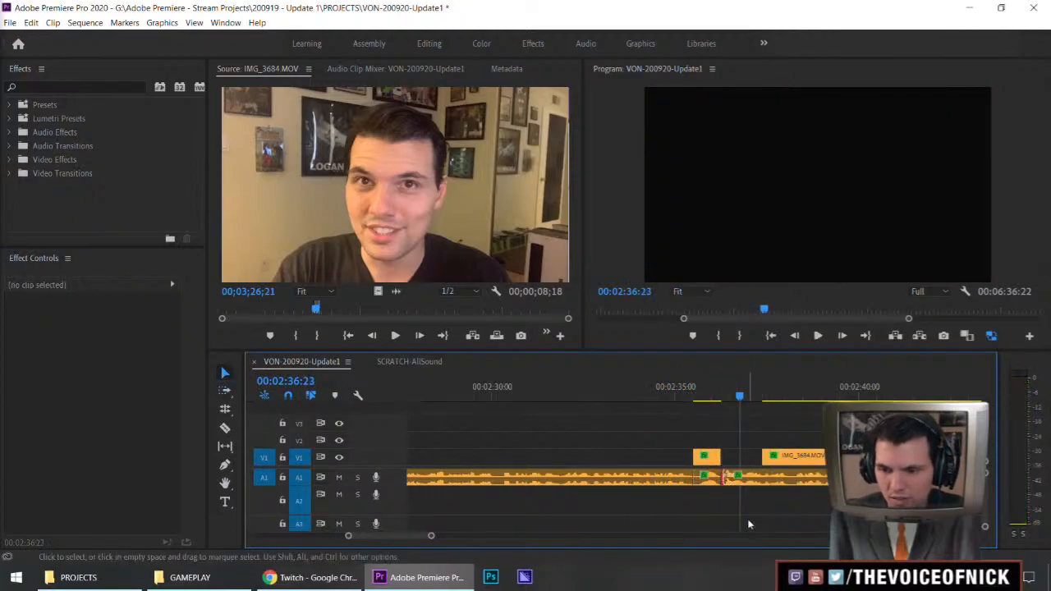
{"action": "left_click", "coordinate": [738, 457]}
{"action": "type", "text": "-1"}
{"action": "key", "text": "Return"}
{"action": "left_click", "coordinate": [684, 399]}
{"action": "left_click", "coordinate": [748, 426]}
{"action": "key", "text": "space"}
{"action": "key", "text": "space"}
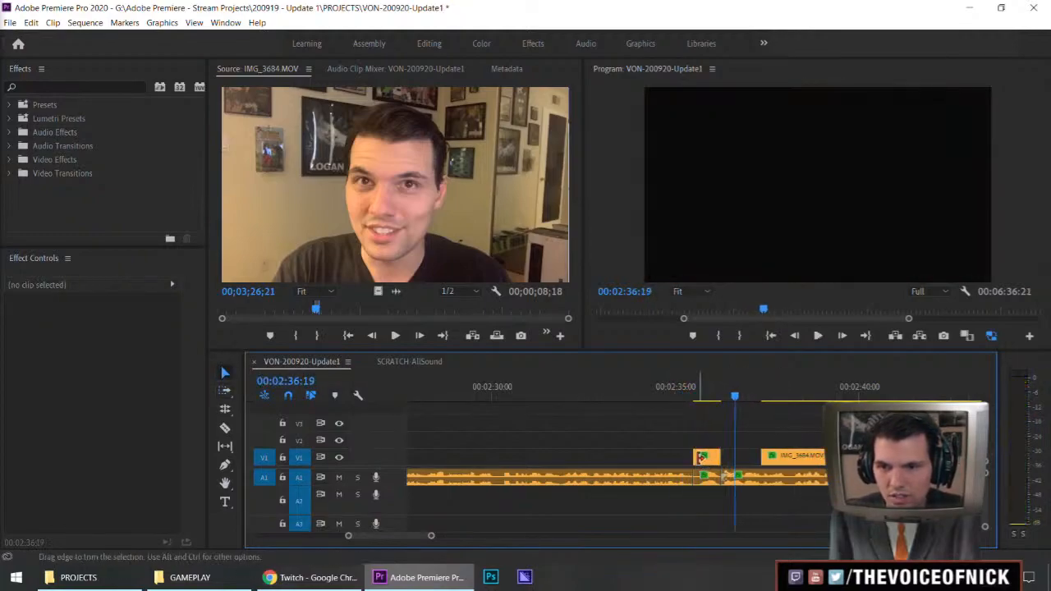
Trim two frames off the start of the short vlog clip, move it and all following clips two frames earlier, and replay
{"action": "key", "text": "Return"}
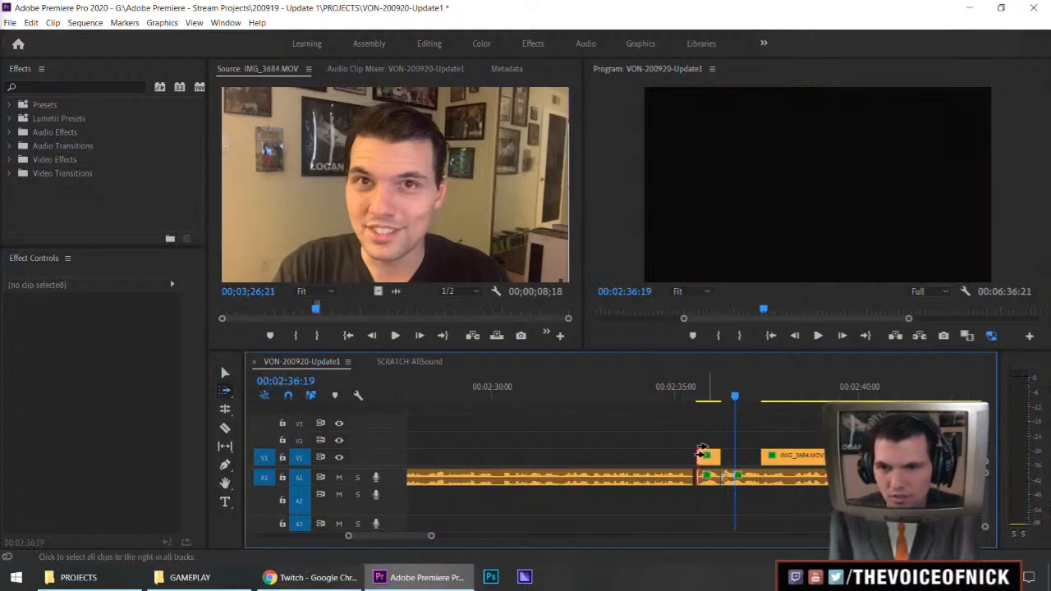
{"action": "left_click", "coordinate": [702, 451]}
{"action": "type", "text": "-2"}
{"action": "key", "text": "Return"}
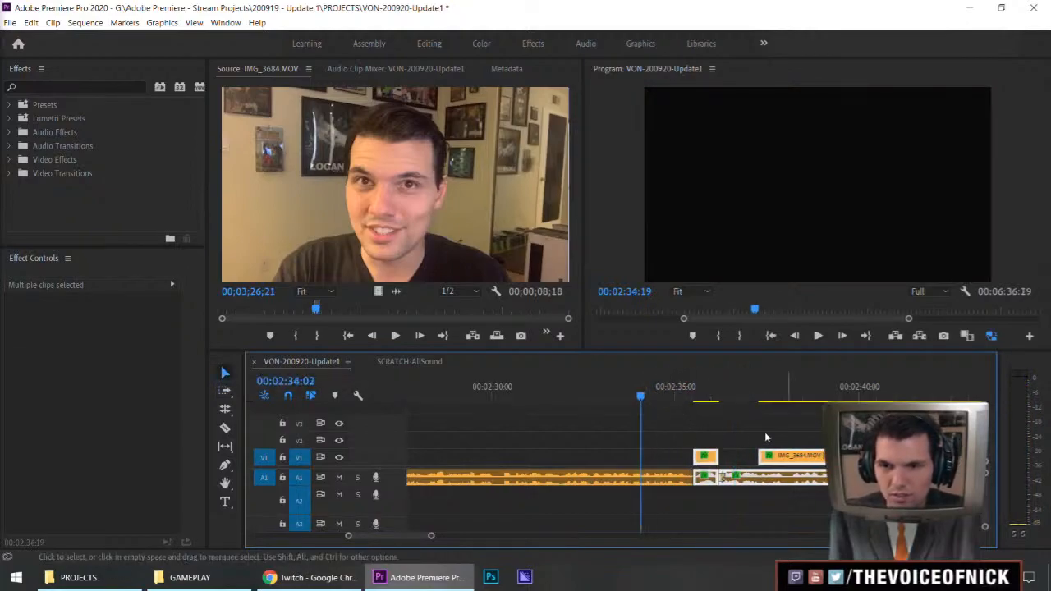
{"action": "left_click", "coordinate": [730, 424]}
{"action": "key", "text": "space"}
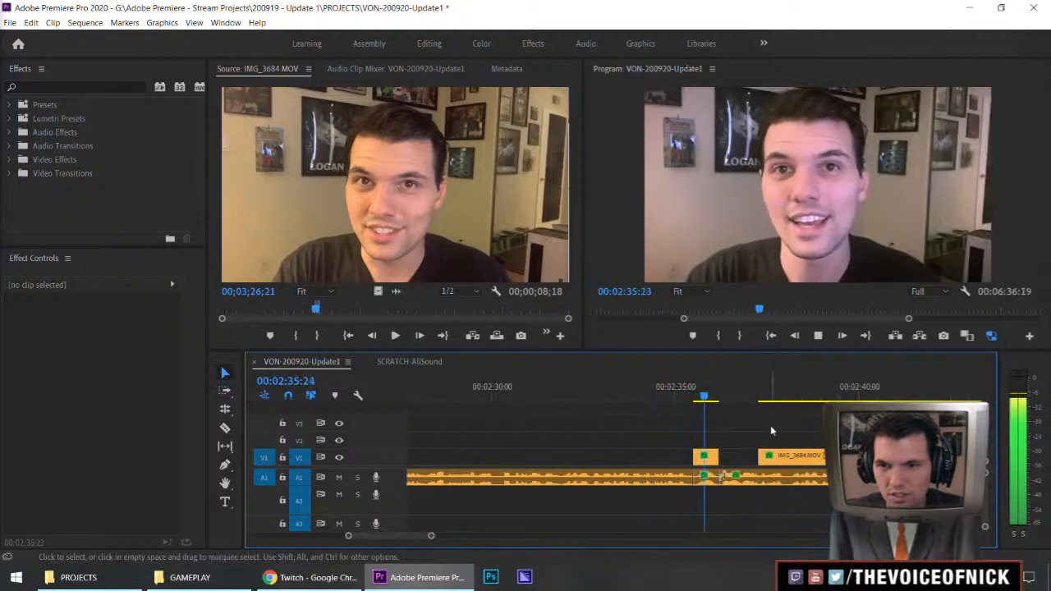
Delete the short vlog video clip on V1 at about 00:02:35, keeping its audio on A1
{"action": "left_click_drag", "start_coordinate": [806, 426], "coordinate": [803, 430]}
{"action": "key", "text": "space"}
{"action": "left_click_drag", "start_coordinate": [737, 429], "coordinate": [709, 452]}
{"action": "key", "text": "Delete"}
Play the vlog passage from about 00:02:37 to 00:02:44 and listen to its audio cuts
{"action": "key", "text": "minus"}
{"action": "key", "text": "minus"}
{"action": "key", "text": "minus"}
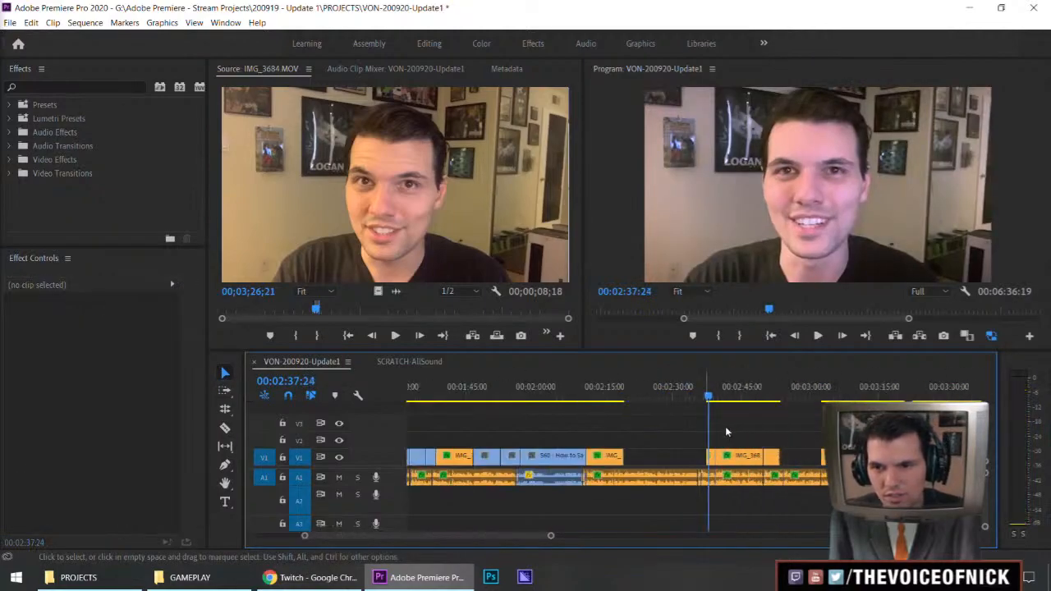
{"action": "key", "text": "space"}
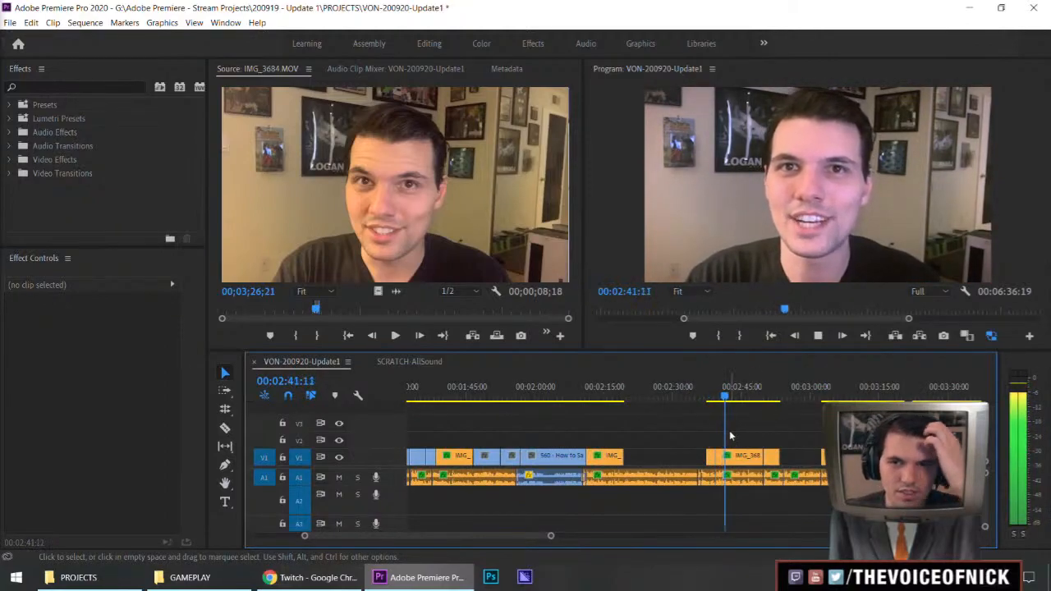
{"action": "key", "text": "equal"}
{"action": "key", "text": "equal"}
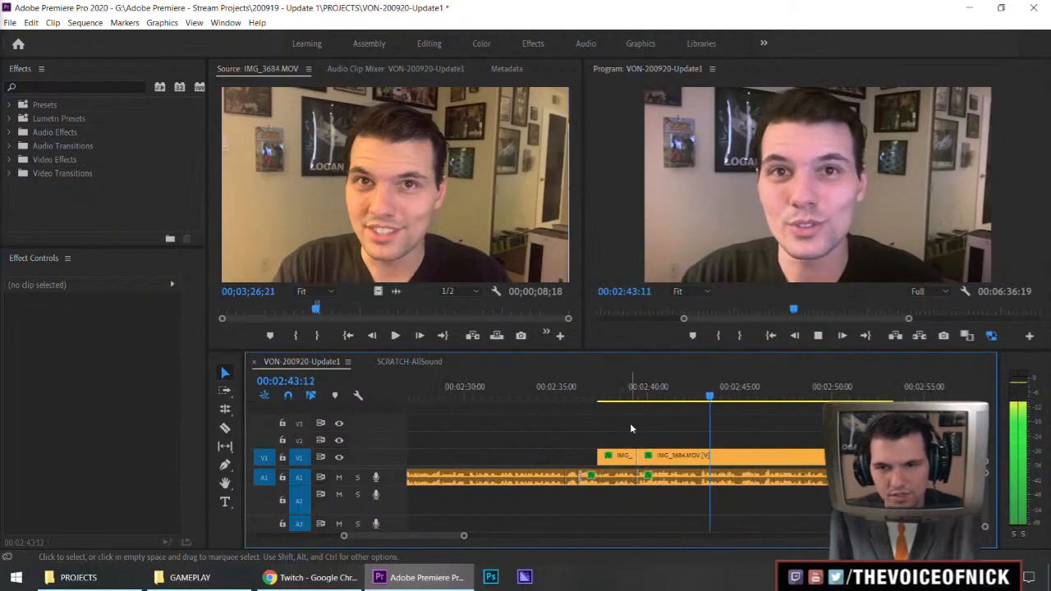
{"action": "key", "text": "minus"}
{"action": "key", "text": "minus"}
{"action": "key", "text": "minus"}
Save the VON-200920-Update1 project and expand the Program monitor's time ruler to the whole sequence
{"action": "key", "text": "ctrl+s"}
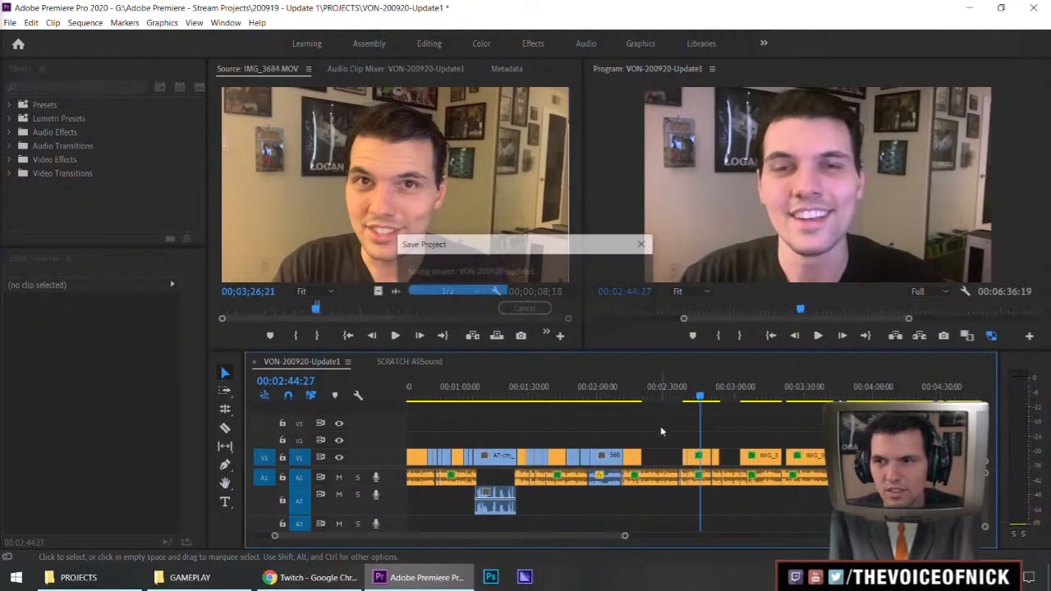
{"action": "key", "text": "minus"}
{"action": "left_click_drag", "start_coordinate": [907, 321], "coordinate": [1047, 330]}
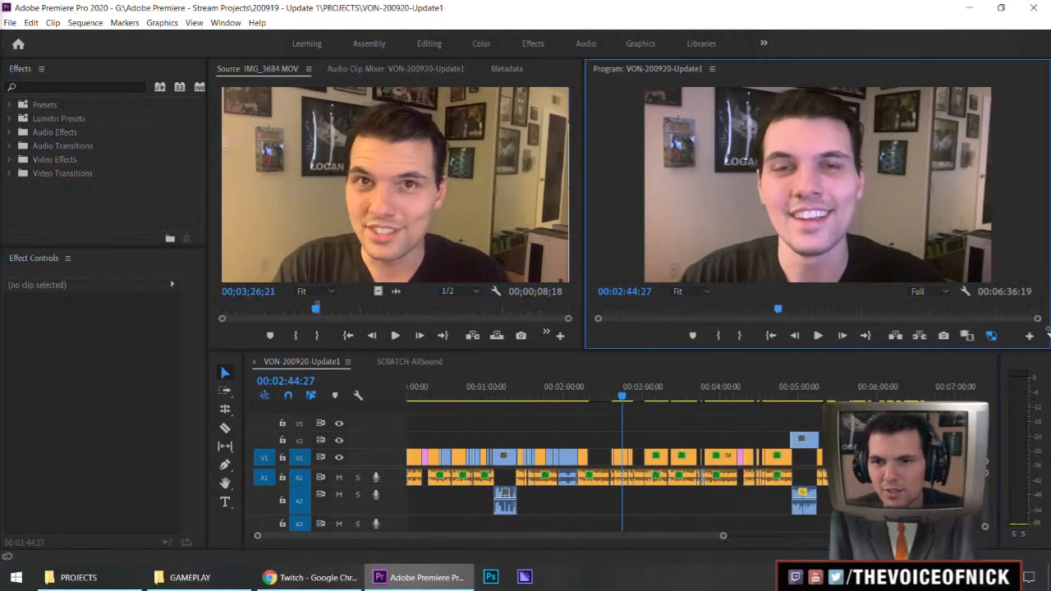
{"action": "left_click", "coordinate": [854, 428]}
{"action": "key", "text": "ctrl+s"}
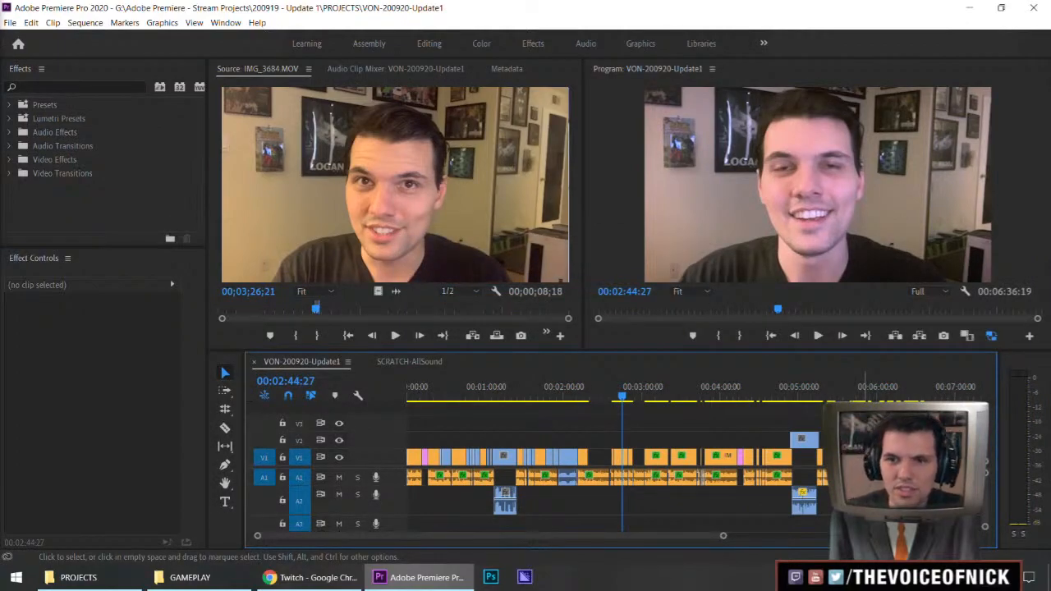
{"action": "key", "text": "ctrl+s"}
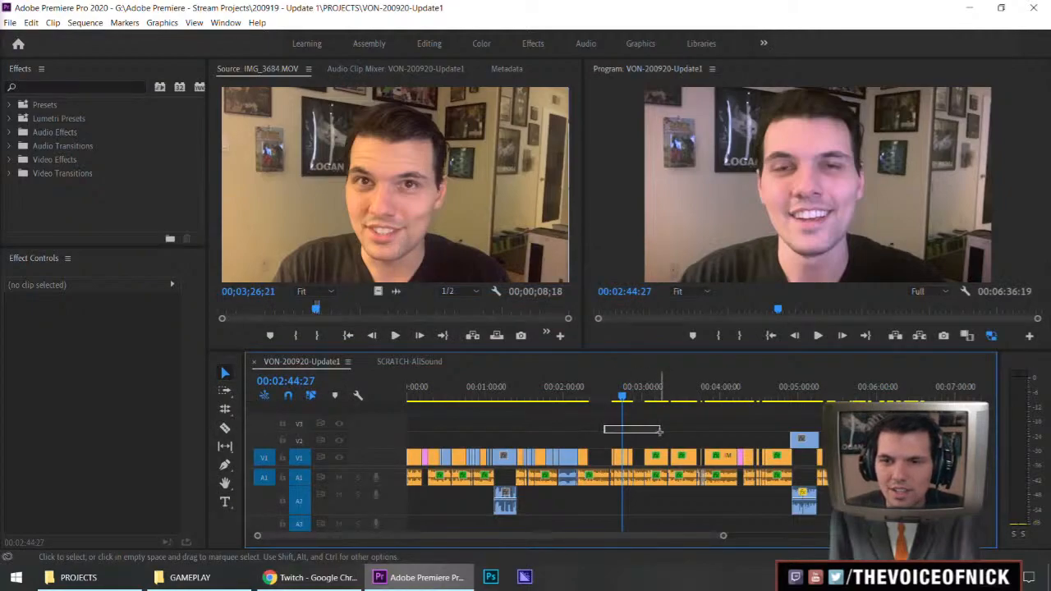
{"action": "key", "text": "ctrl+s"}
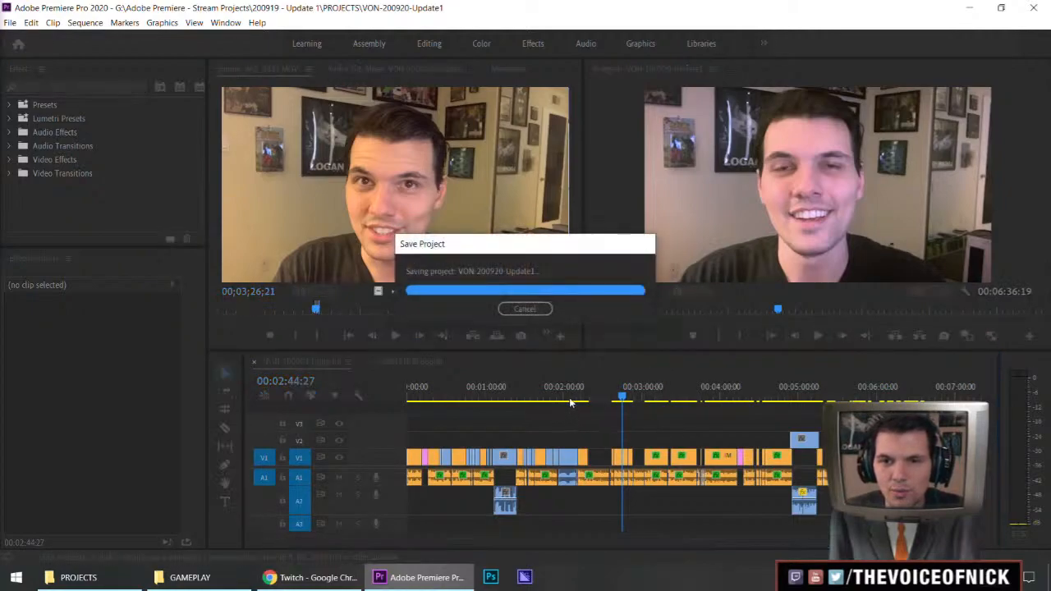
Add a cyan comment marker at 00:02:16:12, just before the video gap in the sequence
{"action": "left_click", "coordinate": [587, 398]}
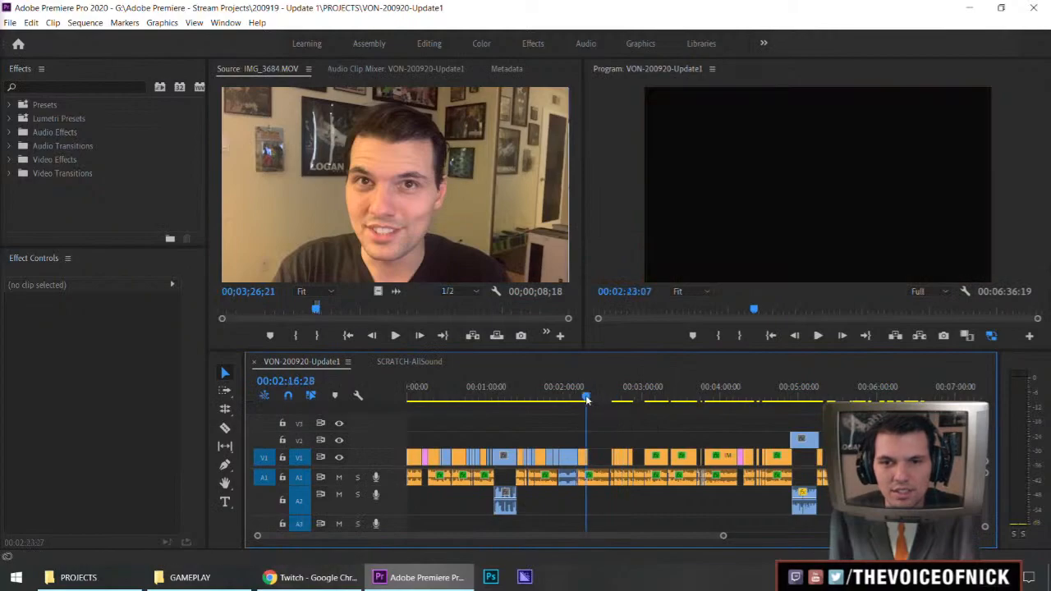
{"action": "key", "text": "m"}
{"action": "key", "text": "m"}
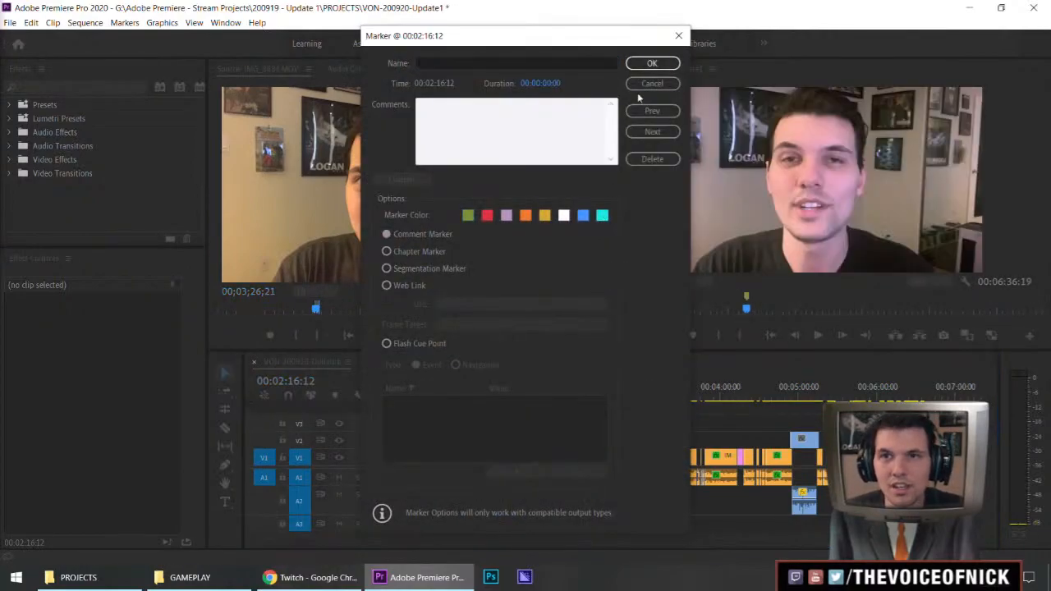
{"action": "left_click", "coordinate": [652, 65]}
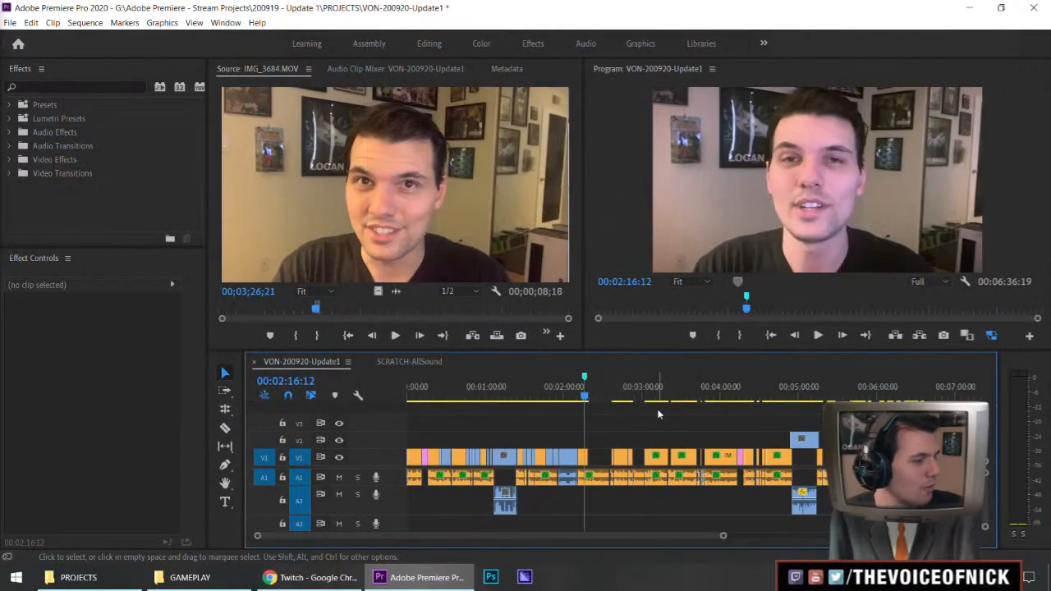